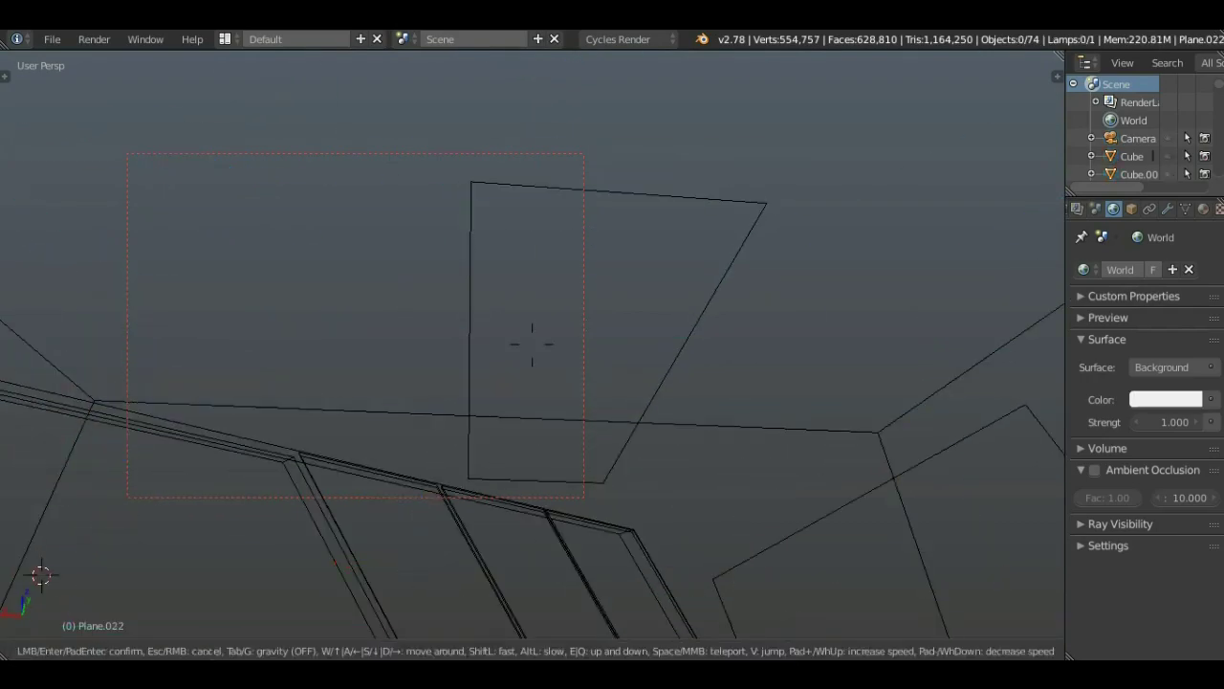
Switch the viewport from wireframe to the live Rendered preview.
{"action": "key", "text": "z"}
{"action": "left_click", "coordinate": [325, 650]}
{"action": "left_click", "coordinate": [349, 527]}
{"action": "key", "text": "shift+f"}
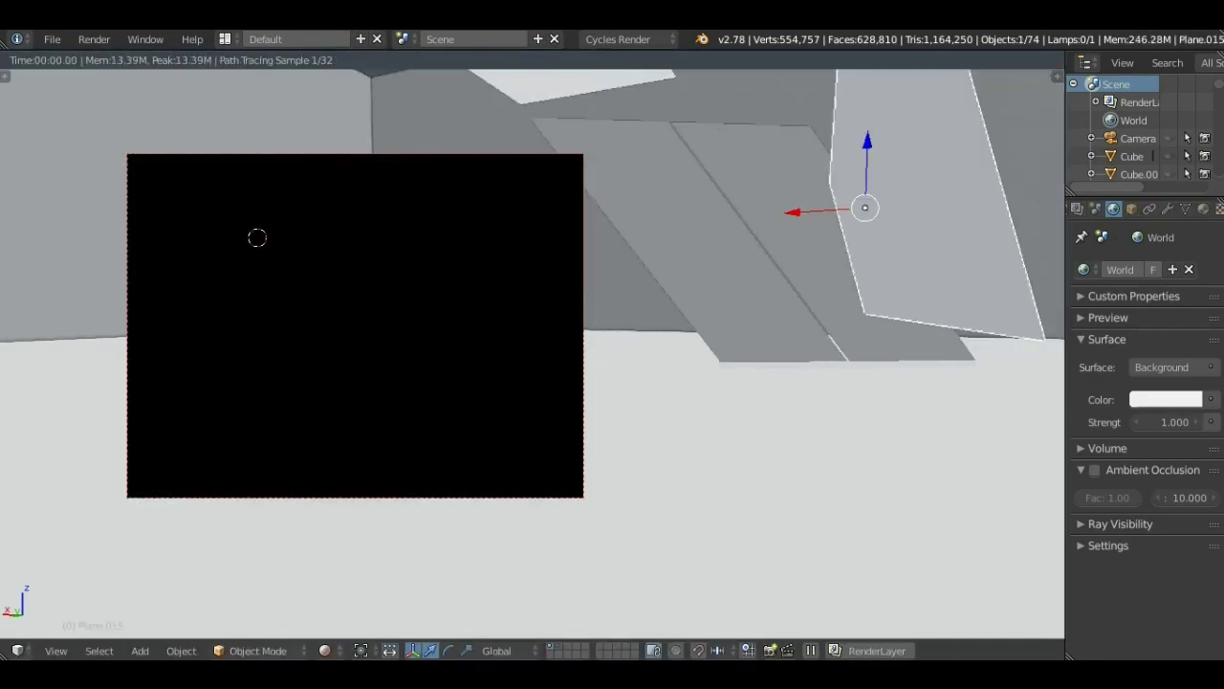
Set Plane.015's surface to Emission, and give Plane.013 a new Emission material.
{"action": "left_click", "coordinate": [1203, 208]}
{"action": "left_click", "coordinate": [1163, 425]}
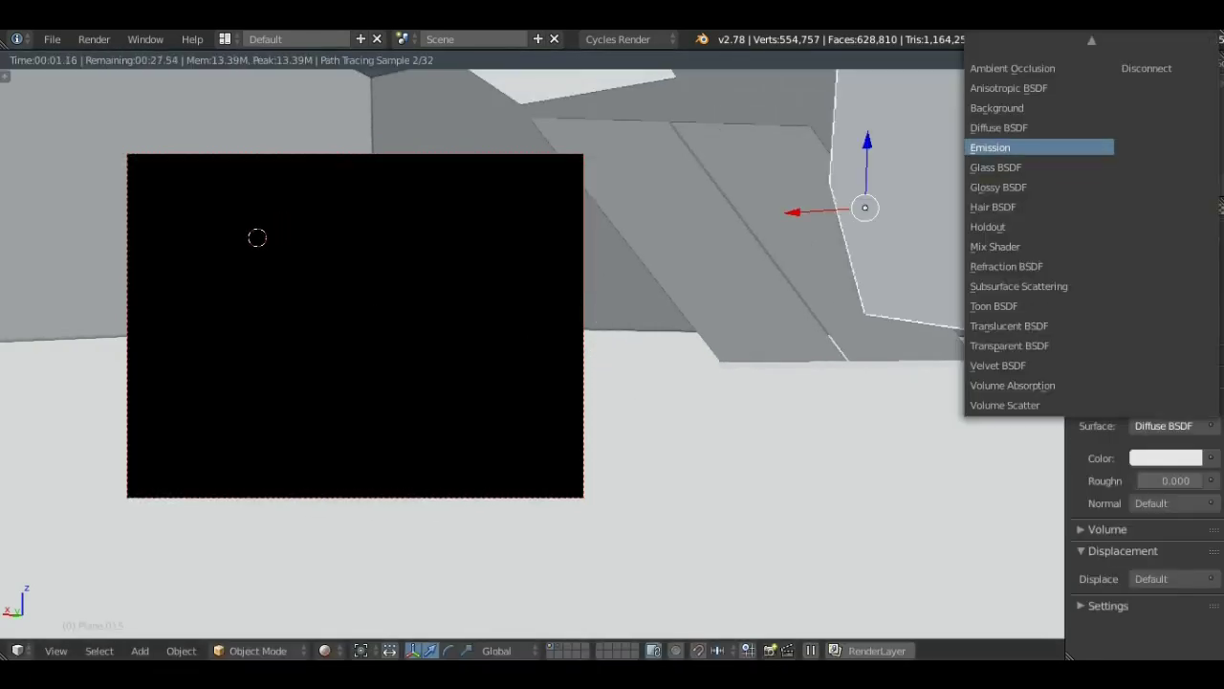
{"action": "left_click", "coordinate": [1014, 148]}
{"action": "right_click", "coordinate": [727, 239]}
{"action": "left_click", "coordinate": [1126, 326]}
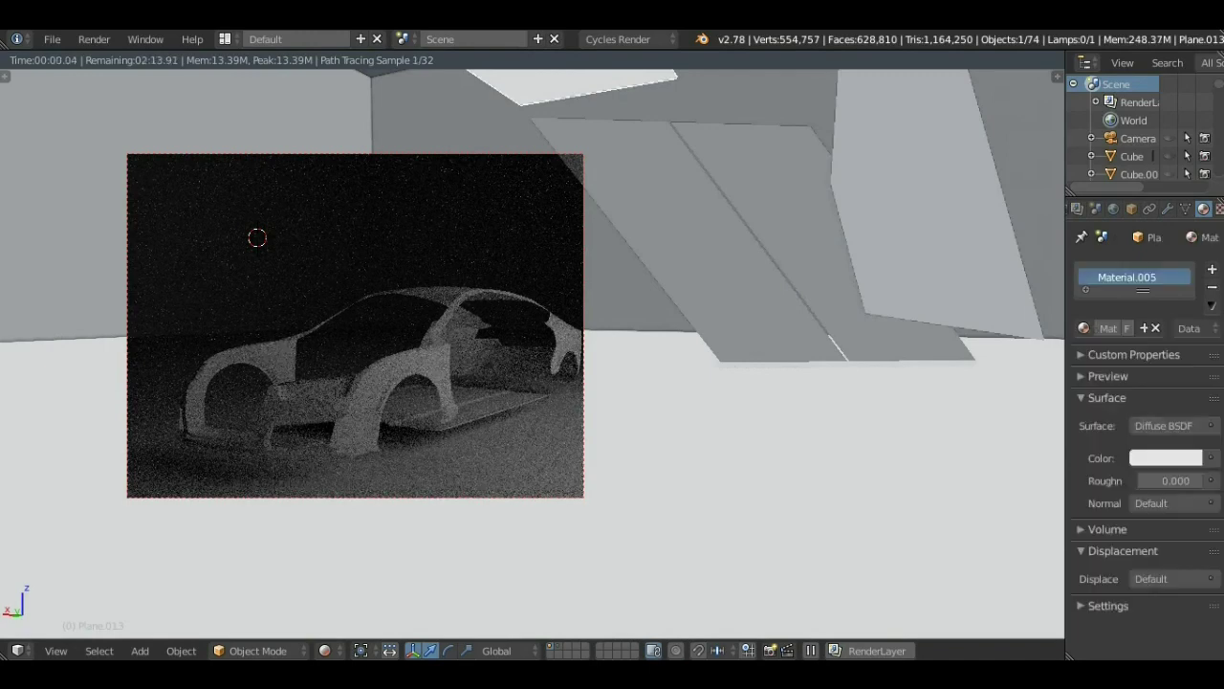
{"action": "left_click", "coordinate": [1163, 426]}
{"action": "left_click", "coordinate": [1110, 147]}
Give Plane.022 a new grey Glossy BSDF material with roughness 0.110.
{"action": "right_click", "coordinate": [593, 96]}
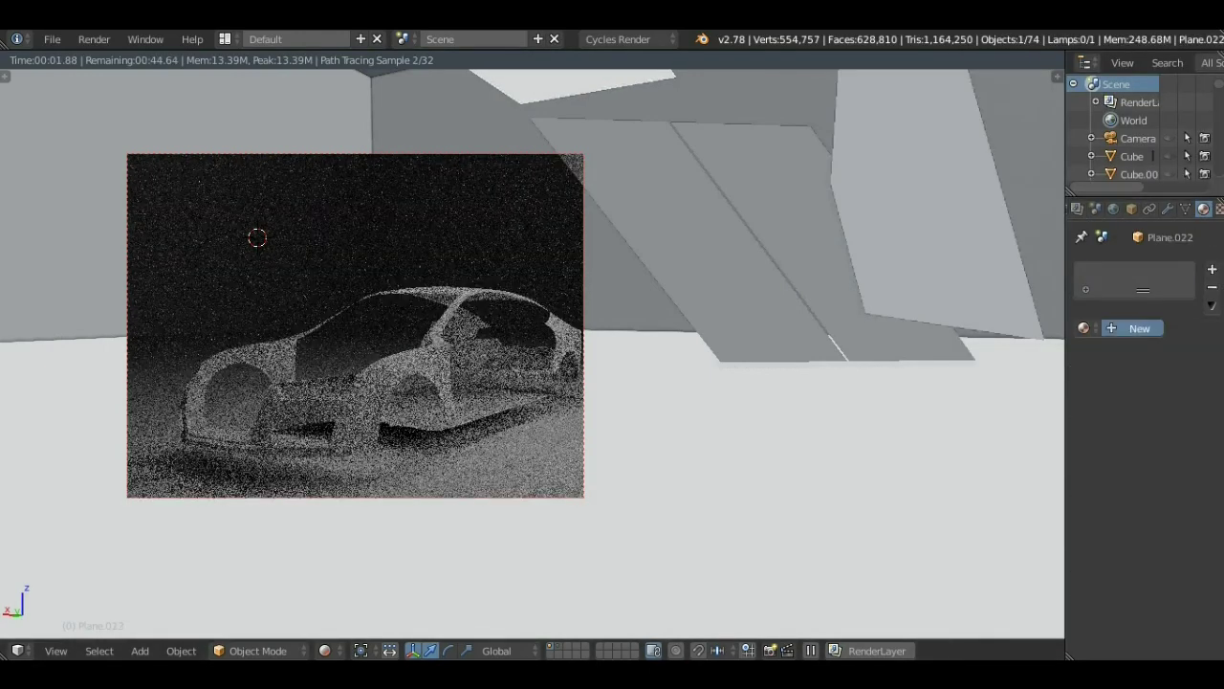
{"action": "left_click", "coordinate": [1126, 328]}
{"action": "left_click", "coordinate": [1163, 425]}
{"action": "left_click", "coordinate": [1014, 183]}
{"action": "left_click", "coordinate": [1165, 480]}
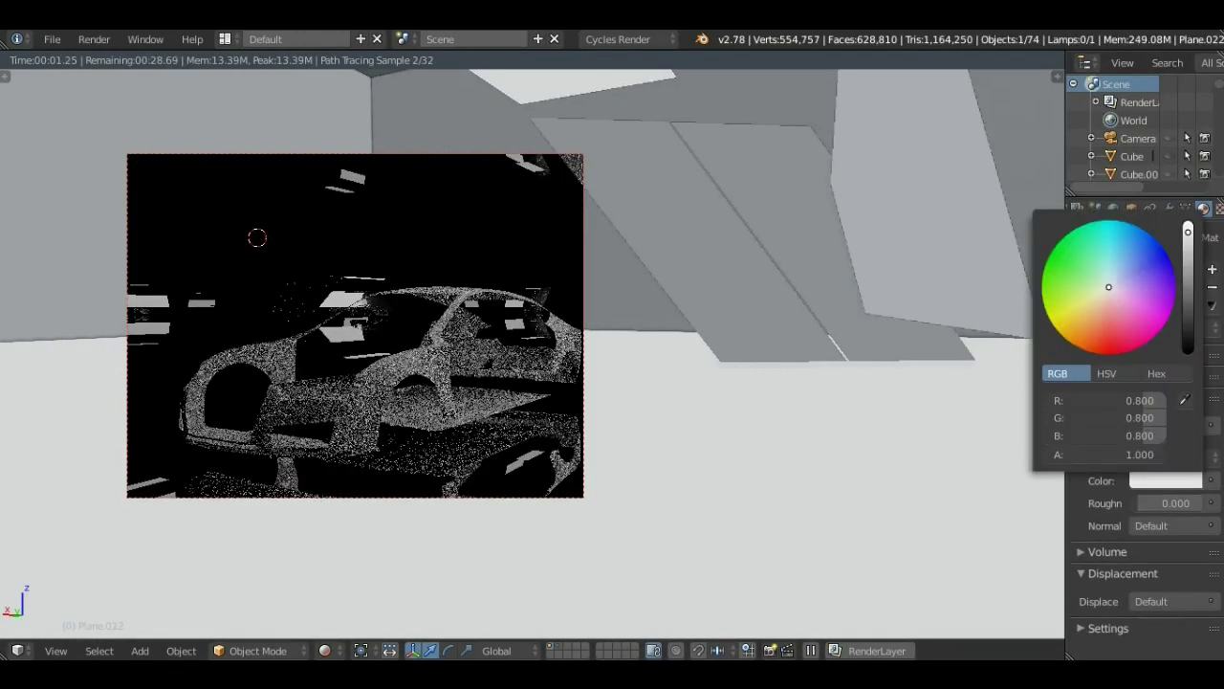
{"action": "left_click_drag", "start_coordinate": [1188, 325], "coordinate": [1188, 294]}
{"action": "left_click_drag", "start_coordinate": [1162, 503], "coordinate": [1186, 503]}
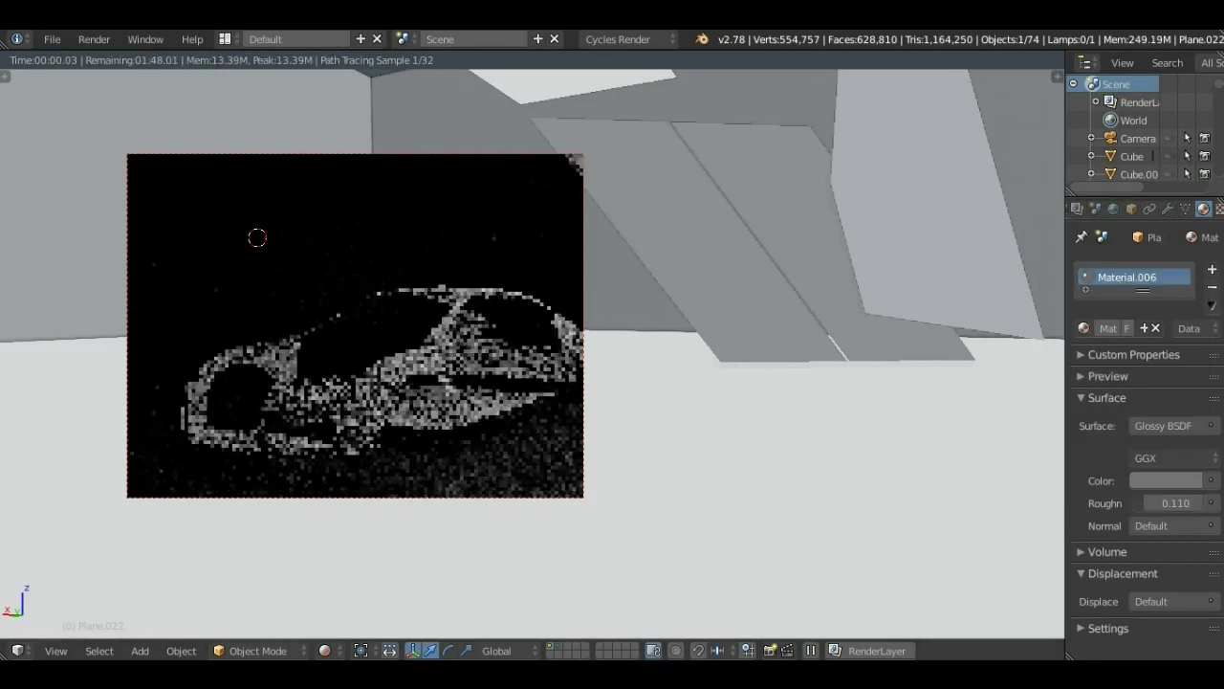
Walk the viewpoint forward toward the car and switch to camera view.
{"action": "key", "text": "shift+f"}
{"action": "key", "text": "w"}
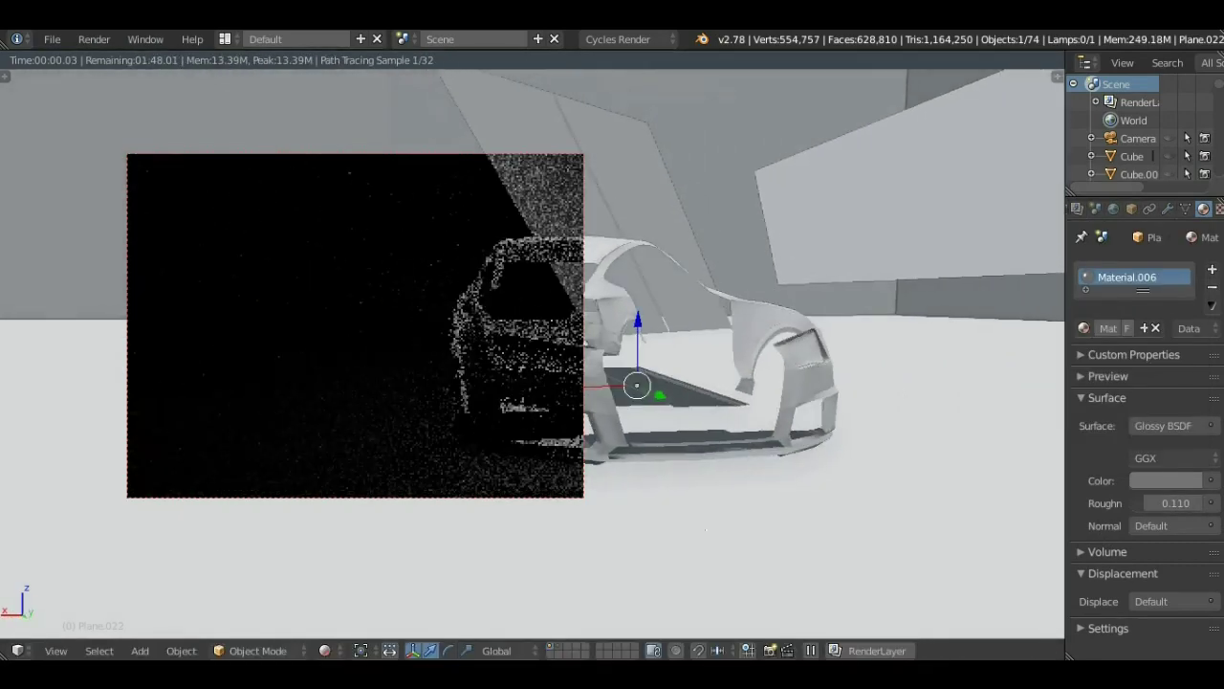
{"action": "key", "text": "Escape"}
{"action": "key", "text": "KP_0"}
{"action": "key", "text": "KP_0"}
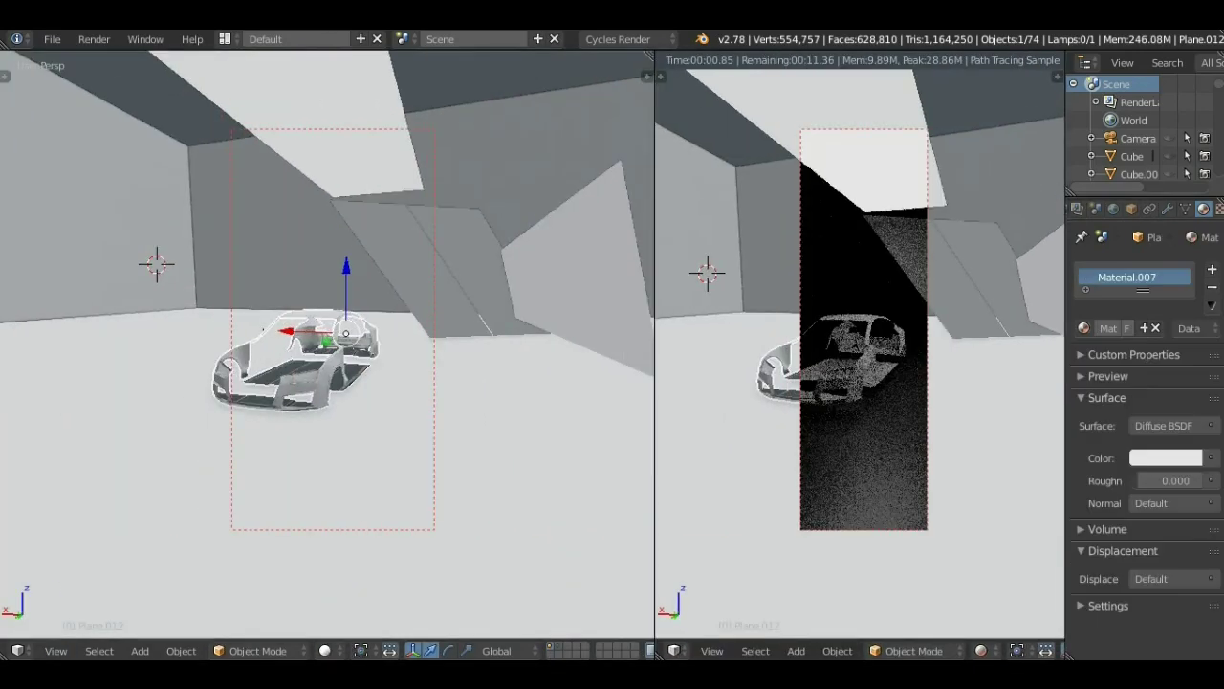
Turn the left area into the Node Editor and fit the material nodes in view.
{"action": "left_click", "coordinate": [17, 651]}
{"action": "left_click", "coordinate": [57, 430]}
{"action": "key", "text": "n"}
{"action": "key", "text": "Home"}
Add a Mix Shader and a Glossy BSDF after the Diffuse, then duplicate both into the links.
{"action": "key", "text": "shift+a"}
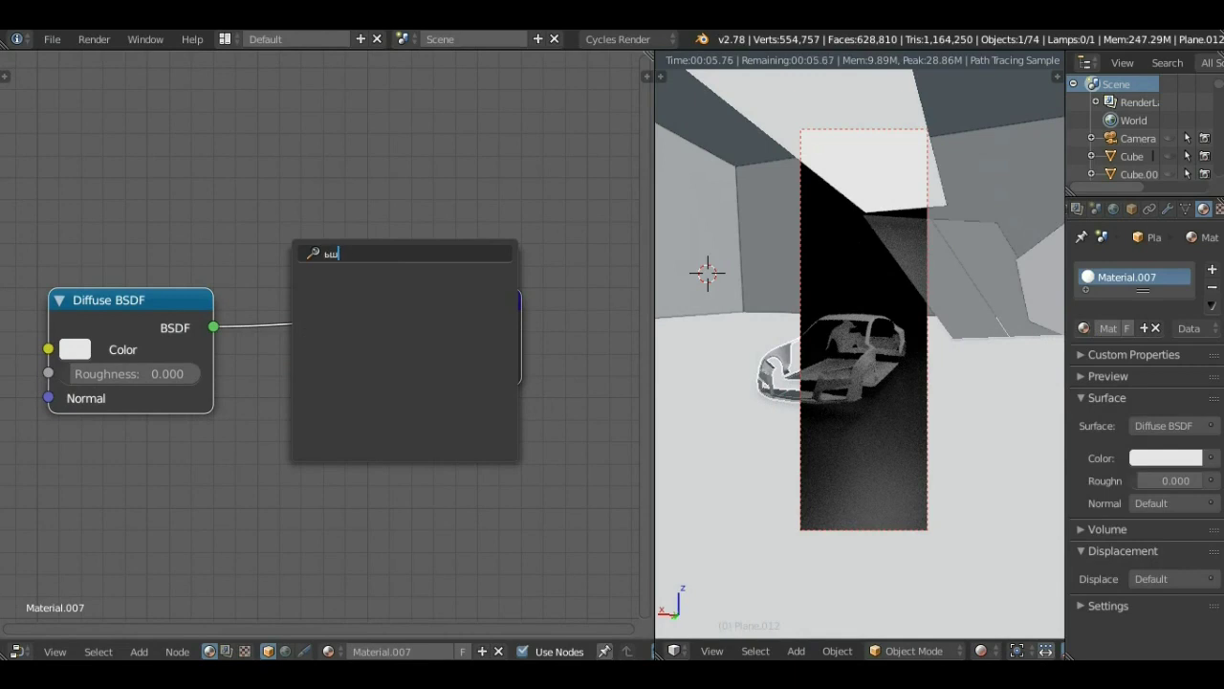
{"action": "key", "text": "Return"}
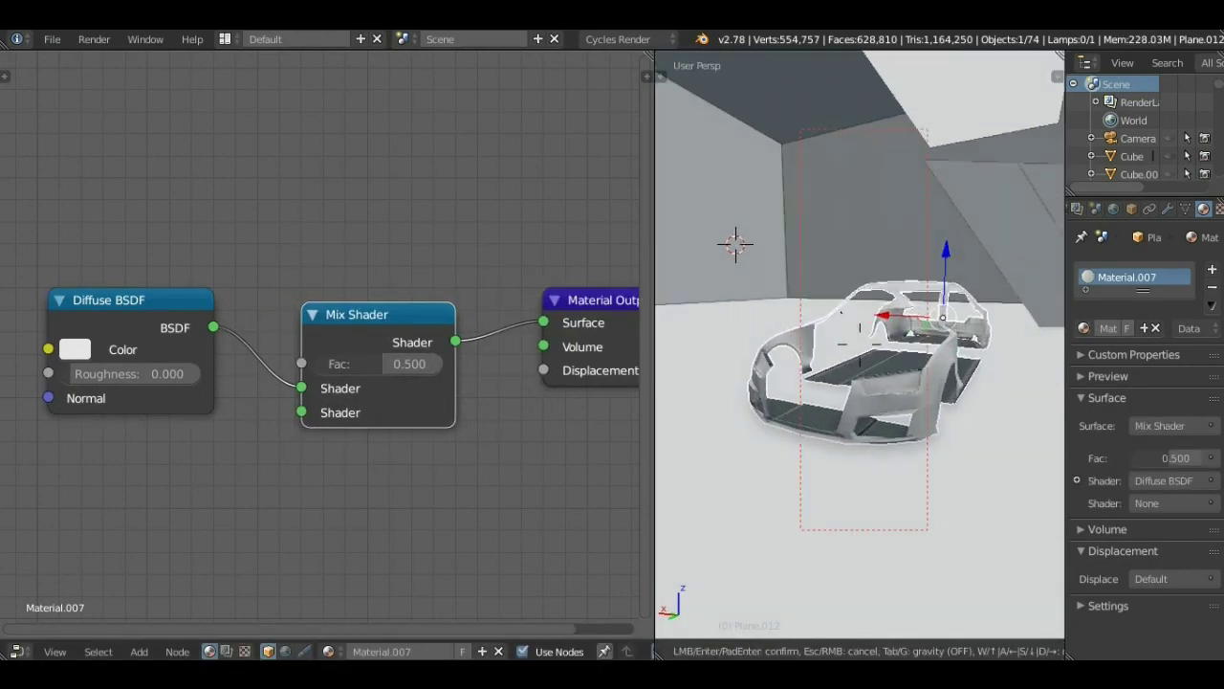
{"action": "key", "text": "shift+a"}
{"action": "key", "text": "Return"}
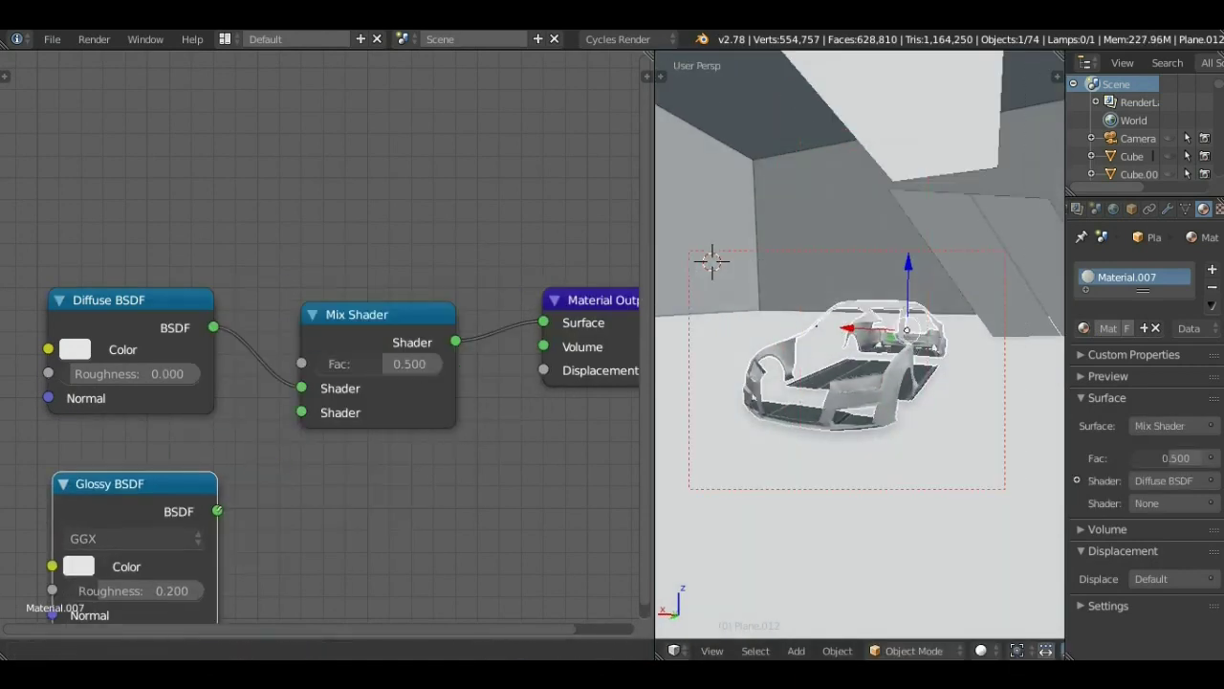
{"action": "key", "text": "shift+d"}
{"action": "key", "text": "Return"}
{"action": "key", "text": "Home"}
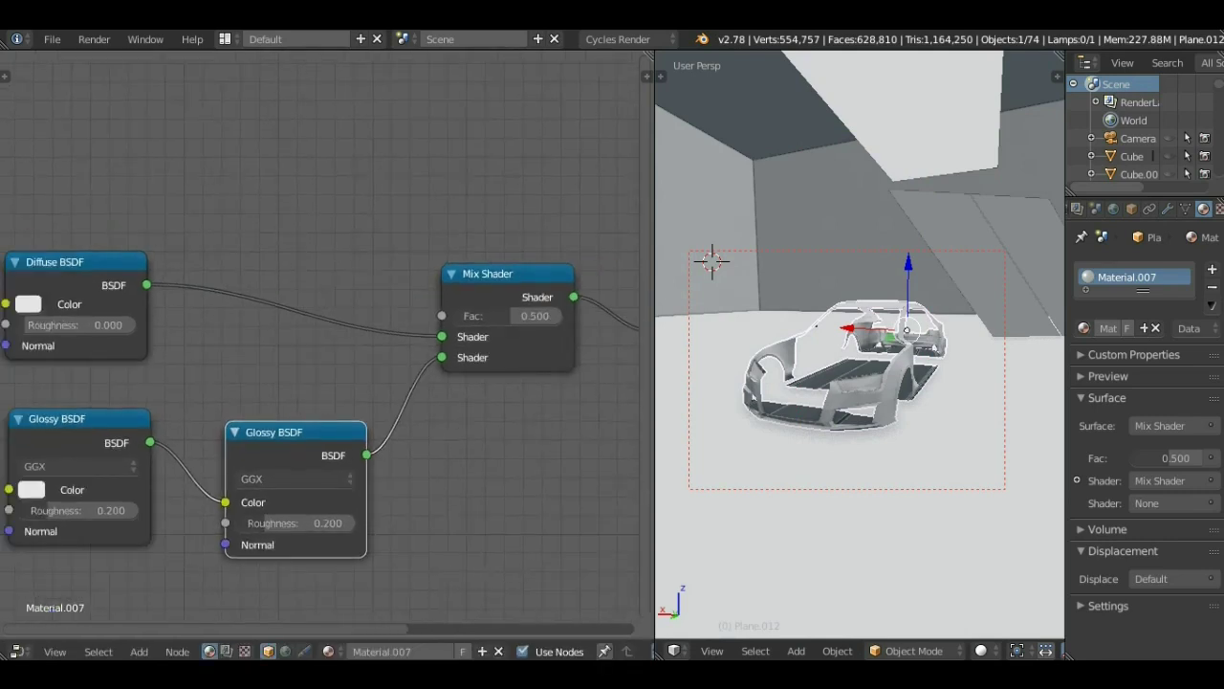
{"action": "scroll", "coordinate": [321, 344], "scroll_direction": "down", "scroll_amount": 1}
{"action": "scroll", "coordinate": [320, 345], "scroll_direction": "down", "scroll_amount": 1}
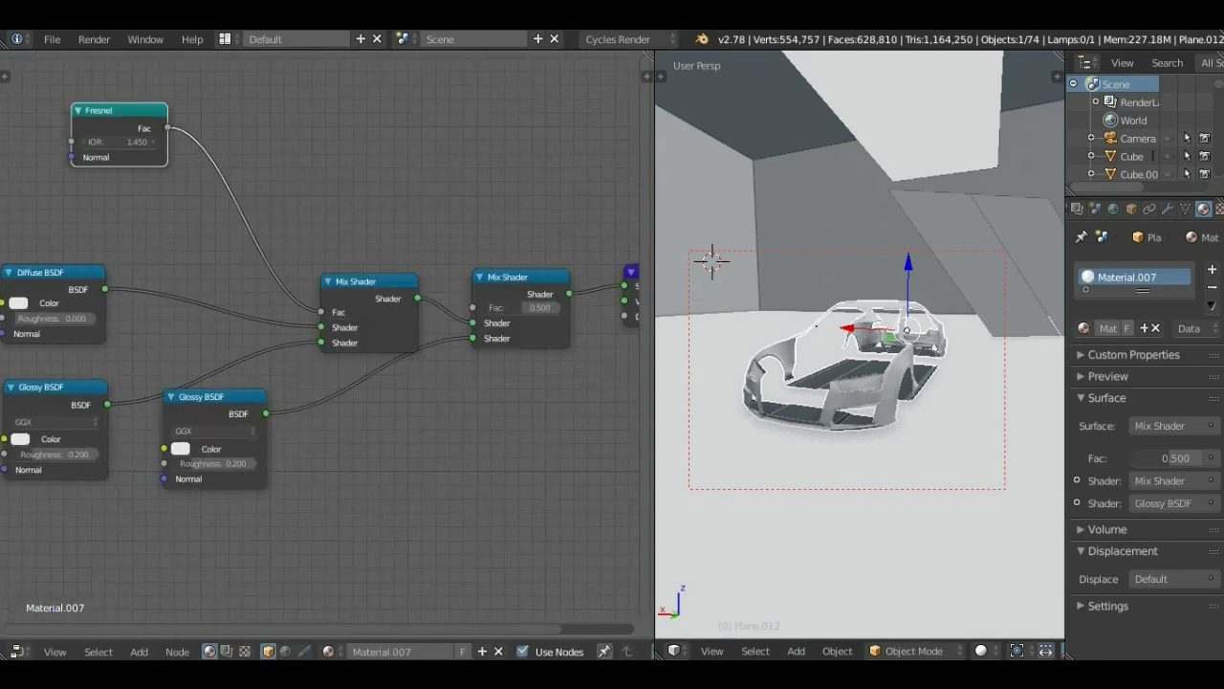
In Rendered preview, make the Diffuse black and set glossy roughness to 0.080 and 0.017.
{"action": "left_click", "coordinate": [981, 650]}
{"action": "left_click", "coordinate": [1014, 528]}
{"action": "left_click", "coordinate": [18, 303]}
{"action": "left_click_drag", "start_coordinate": [127, 113], "coordinate": [126, 202]}
{"action": "middle_click_drag", "start_coordinate": [215, 463], "coordinate": [339, 369]}
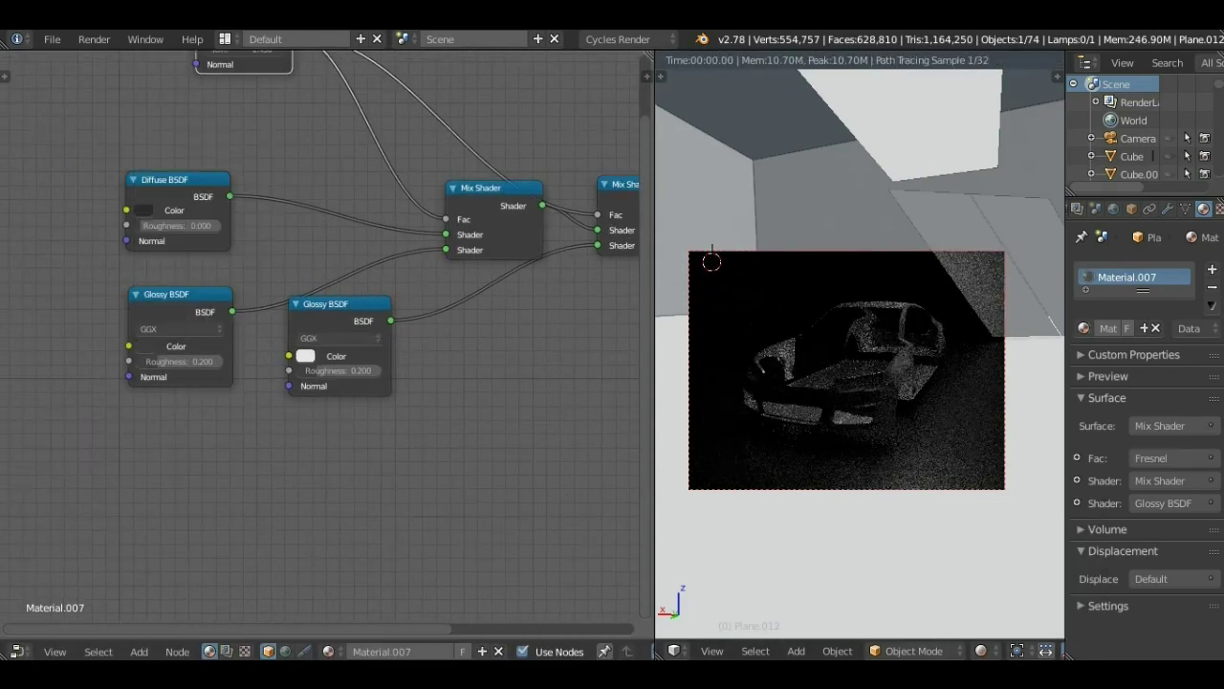
{"action": "left_click_drag", "start_coordinate": [343, 370], "coordinate": [316, 371]}
{"action": "left_click_drag", "start_coordinate": [180, 361], "coordinate": [145, 361]}
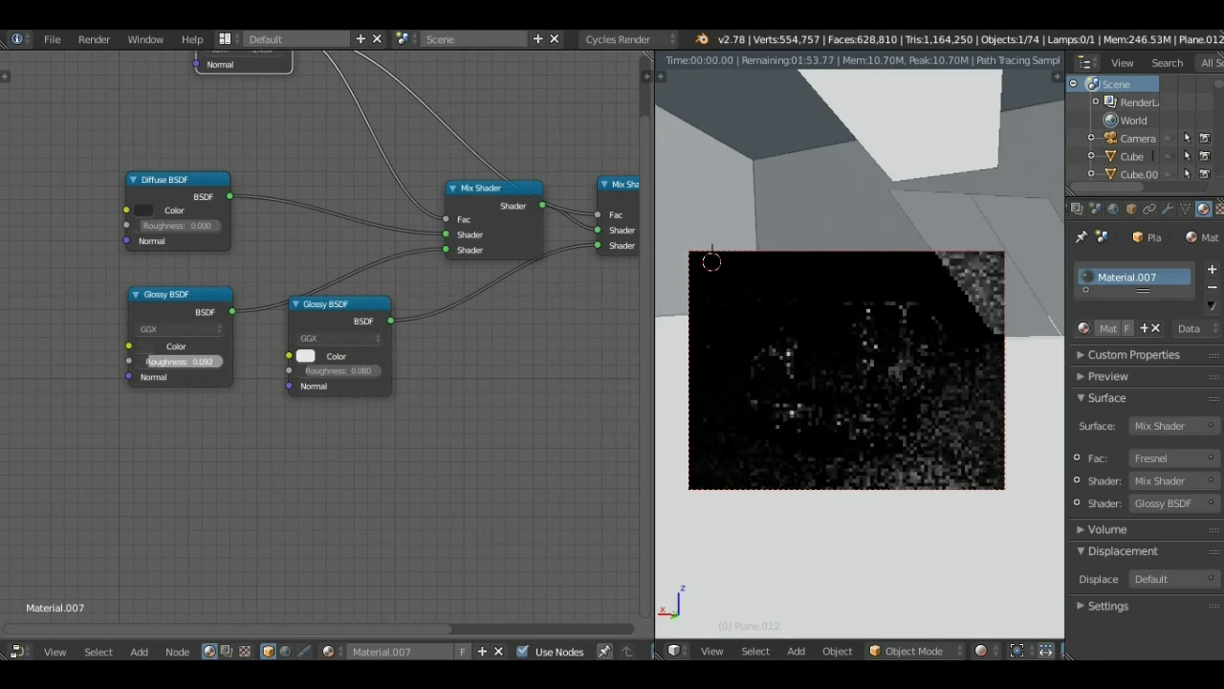
{"action": "right_click", "coordinate": [947, 124]}
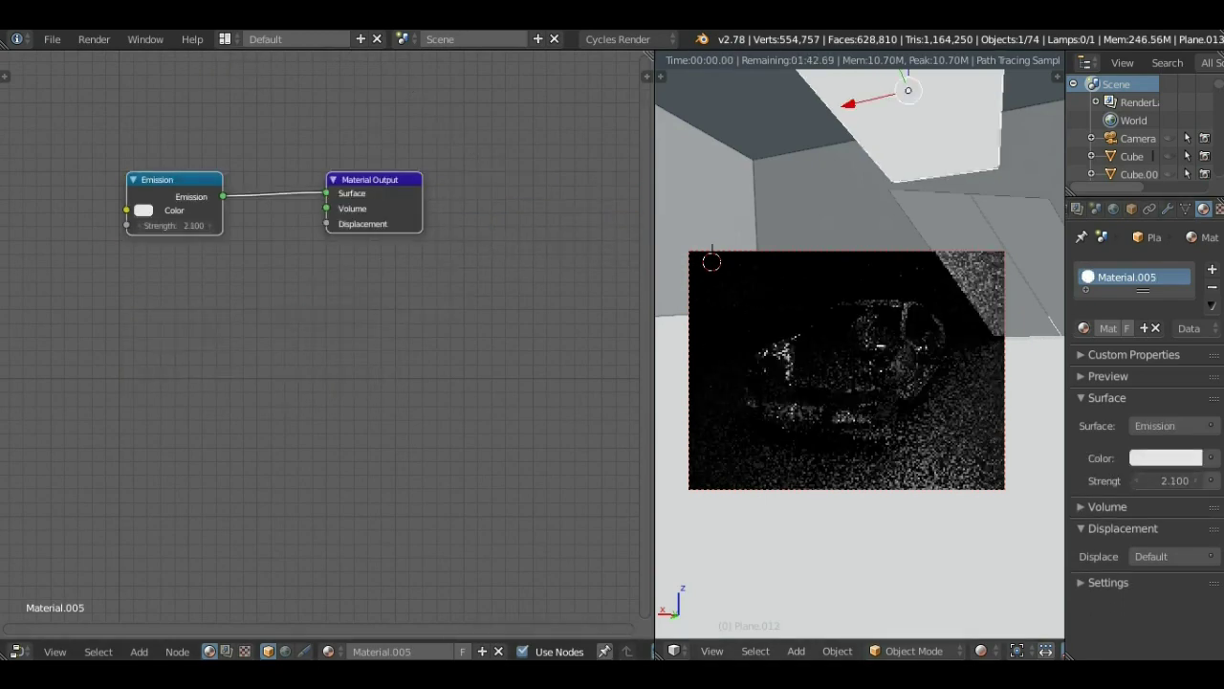
Set Plane.015's emission strength to 1.700 and check it in Rendered preview.
{"action": "middle_click_drag", "start_coordinate": [861, 383], "coordinate": [918, 344]}
{"action": "right_click", "coordinate": [861, 191]}
{"action": "mouse_move", "coordinate": [1174, 481]}
{"action": "left_mouse_down"}
{"action": "mouse_move", "coordinate": [1205, 481]}
{"action": "mouse_move", "coordinate": [1148, 480]}
{"action": "left_mouse_up"}
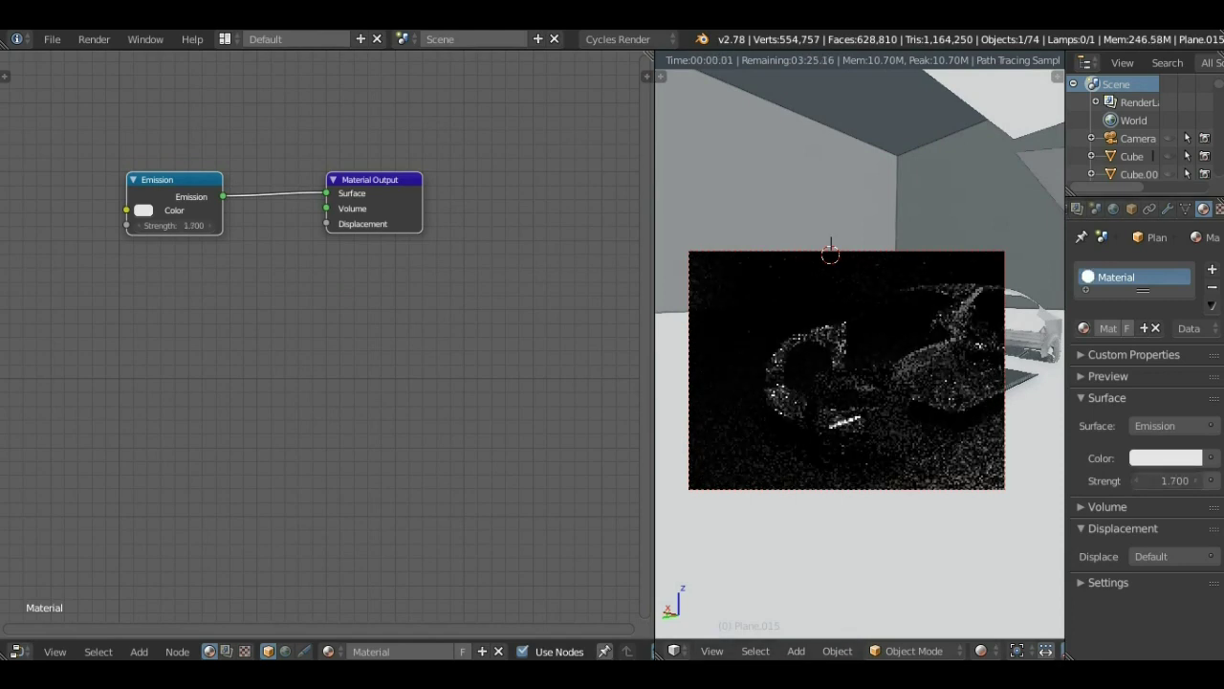
{"action": "left_click", "coordinate": [980, 650]}
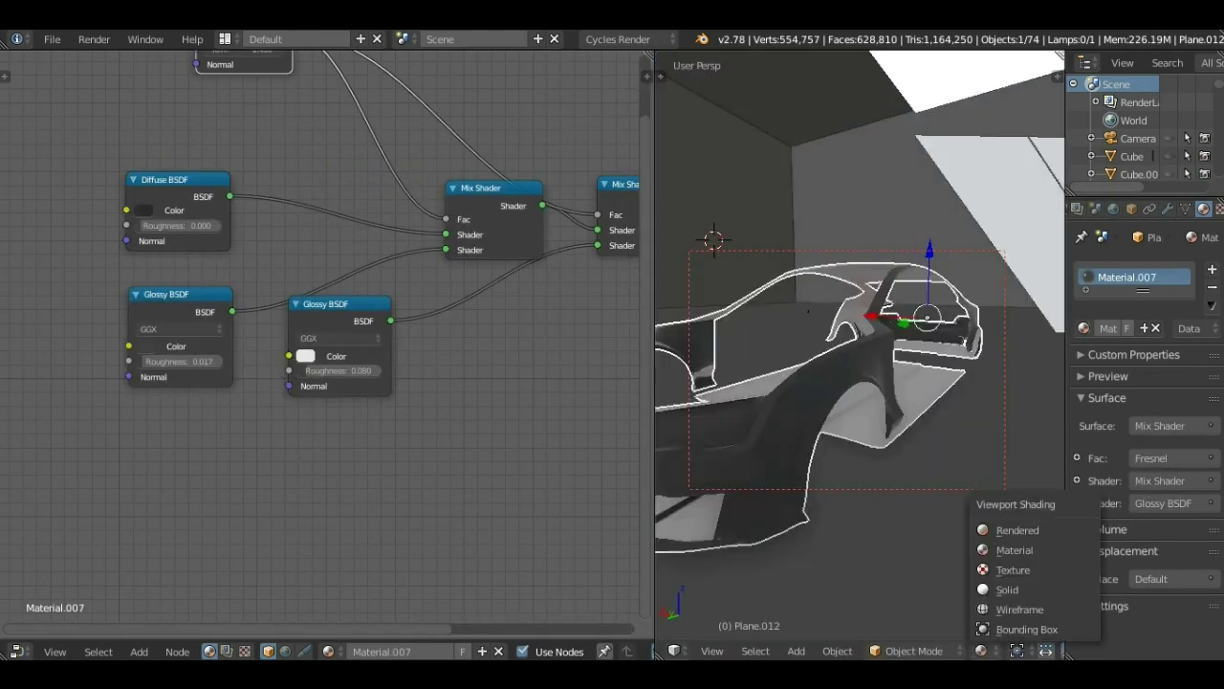
{"action": "left_click", "coordinate": [1017, 530]}
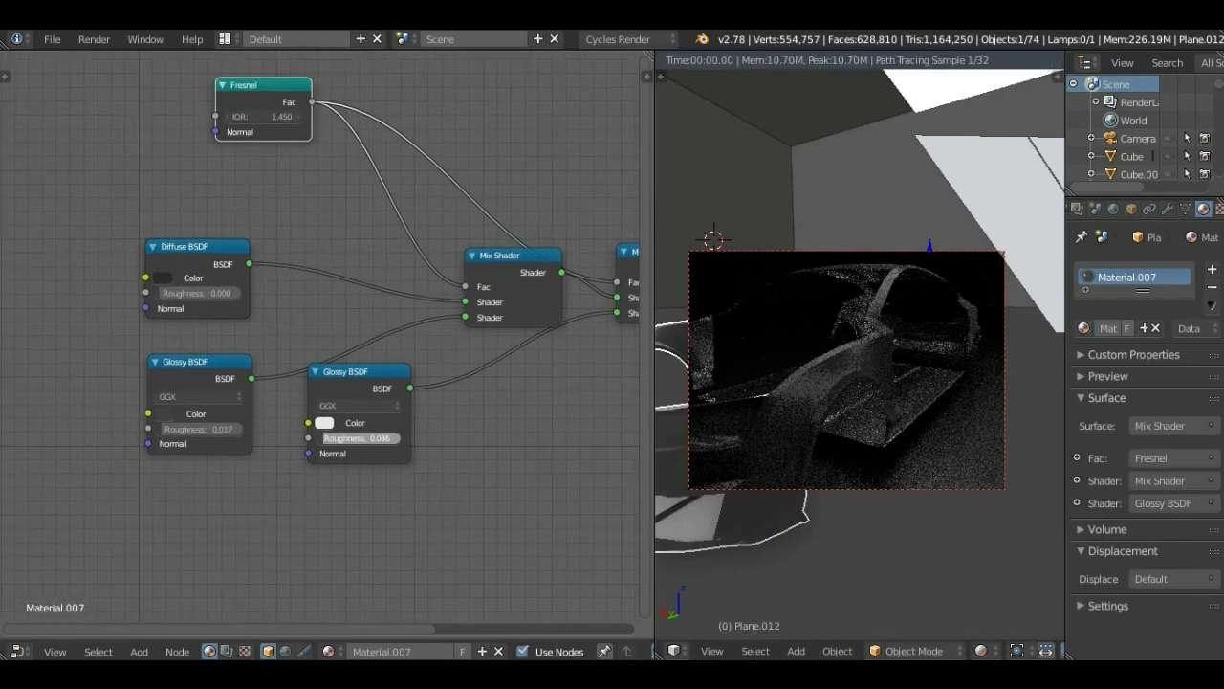
Return to Solid shading and walk up close to the car's front.
{"action": "key", "text": "shift+z"}
{"action": "key", "text": "shift+f"}
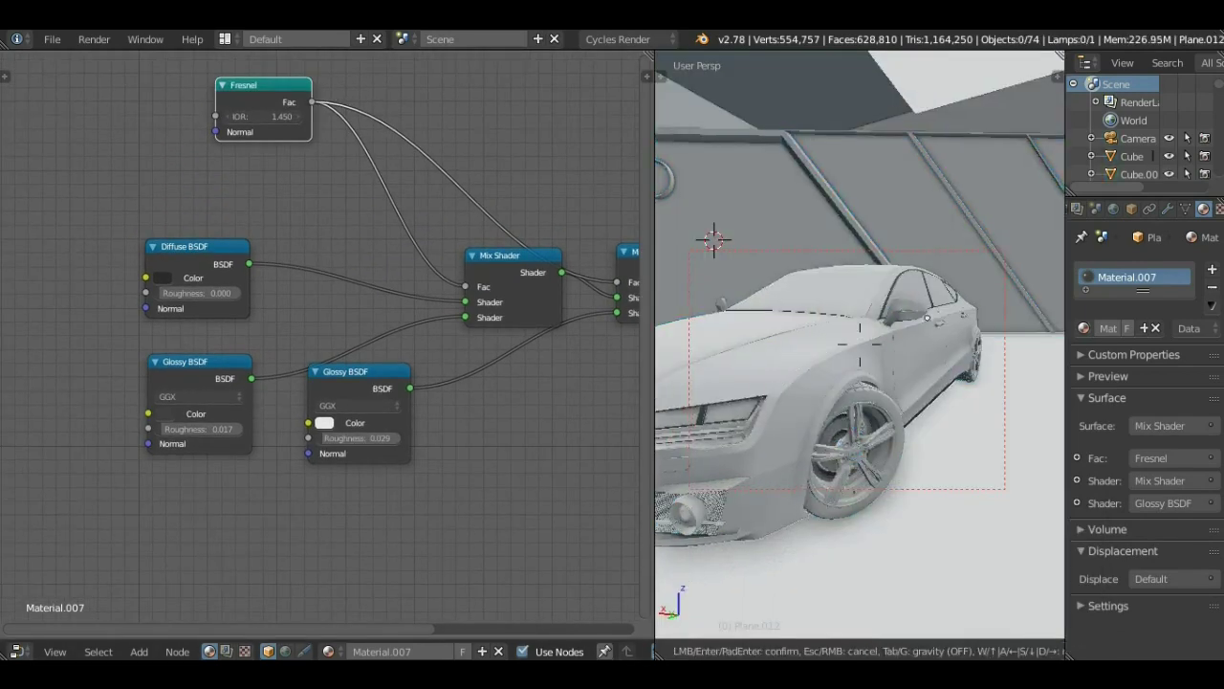
{"action": "left_click_drag", "start_coordinate": [654, 383], "coordinate": [442, 382]}
{"action": "key", "text": "shift+f"}
{"action": "key", "text": "Escape"}
{"action": "key", "text": "z"}
{"action": "key", "text": "shift+f"}
{"action": "key", "text": "z"}
{"action": "left_click", "coordinate": [566, 289]}
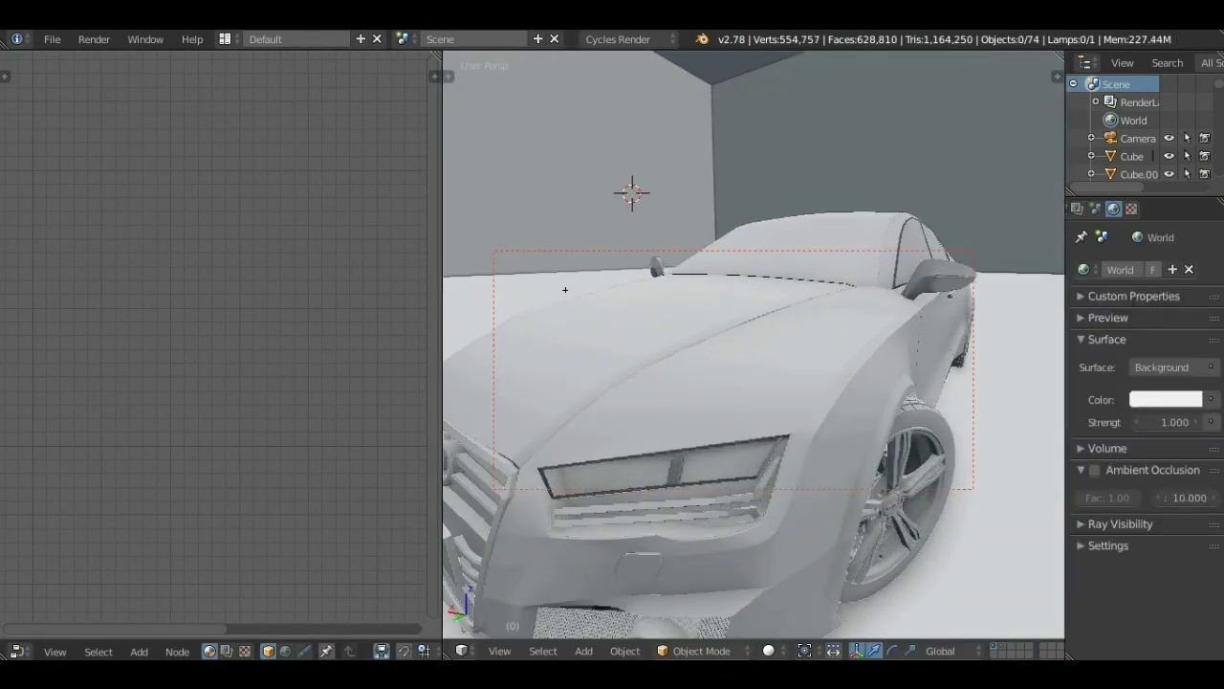
Select the curve over the hood and preview it rendered, then return to Solid shading.
{"action": "left_click", "coordinate": [566, 289]}
{"action": "left_click", "coordinate": [770, 651]}
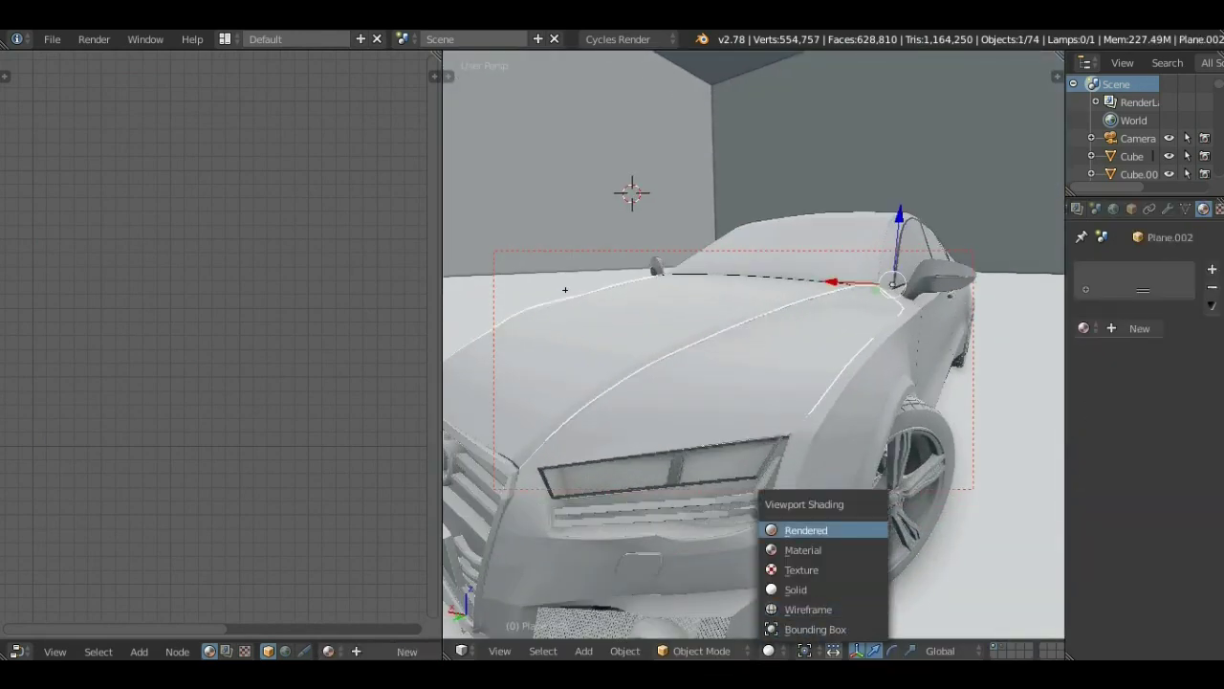
{"action": "left_click", "coordinate": [806, 530]}
{"action": "key", "text": "shift+z"}
In Material Preview, apply the car-paint material to the hood, front door and rear side.
{"action": "left_click", "coordinate": [770, 650]}
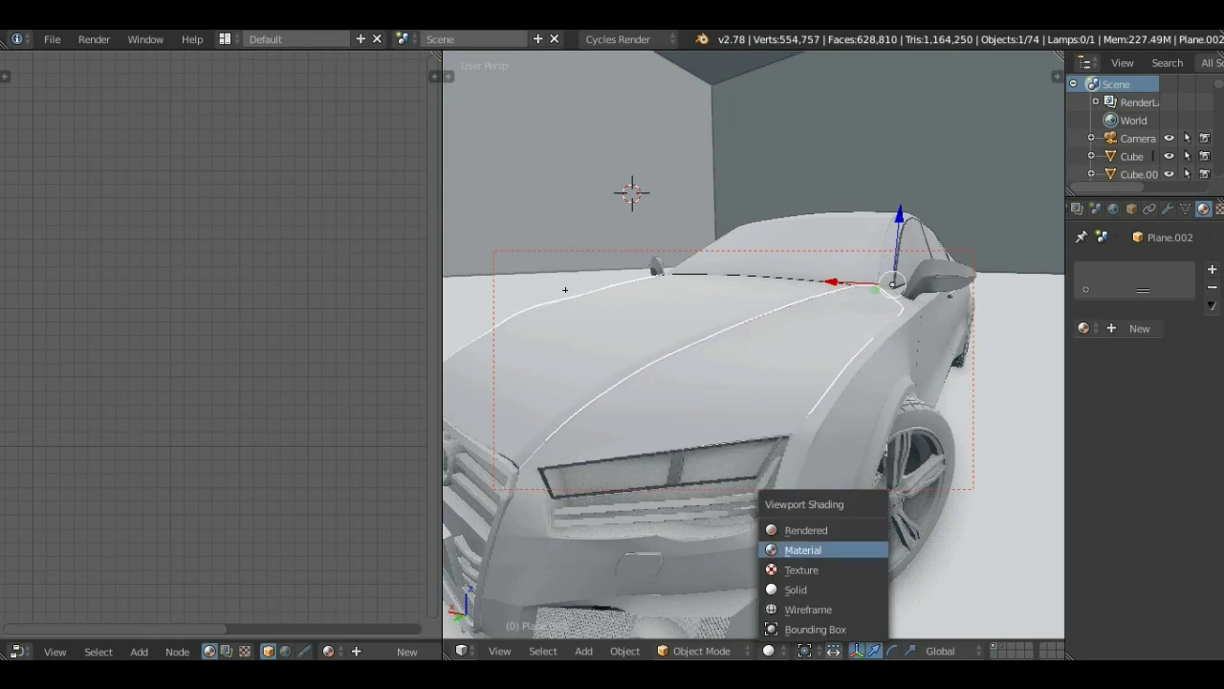
{"action": "left_click", "coordinate": [802, 550]}
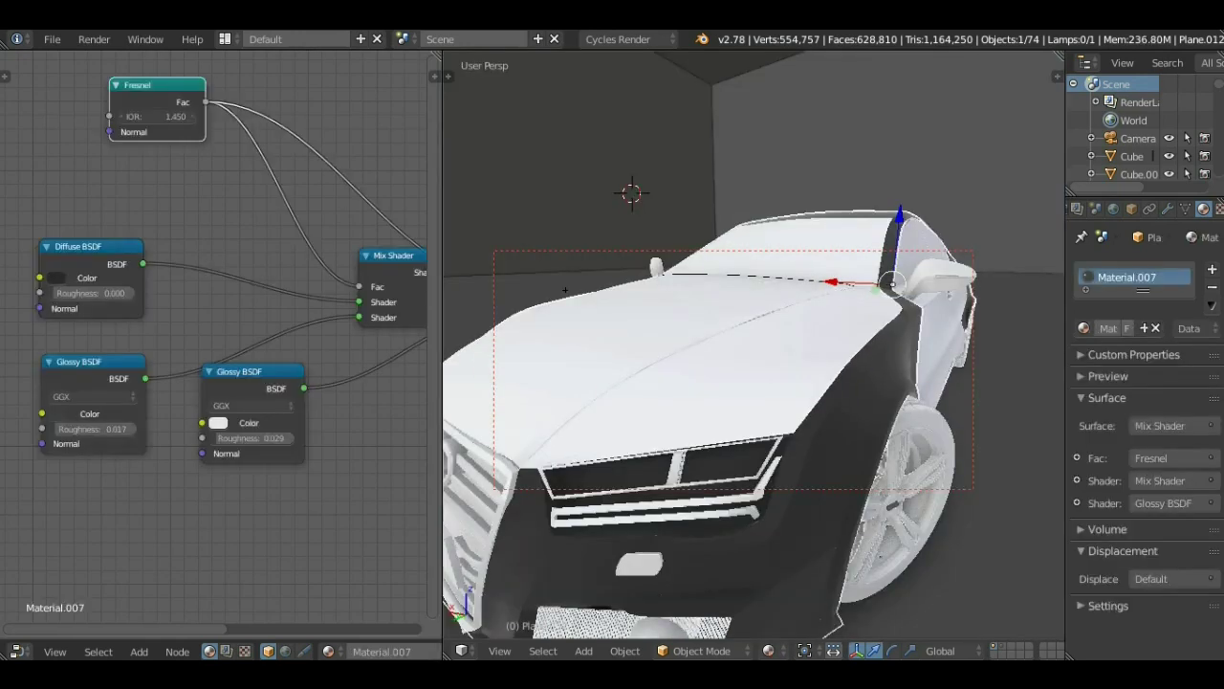
{"action": "left_click_drag", "start_coordinate": [842, 339], "coordinate": [843, 338]}
{"action": "middle_click_drag", "start_coordinate": [843, 338], "coordinate": [727, 345]}
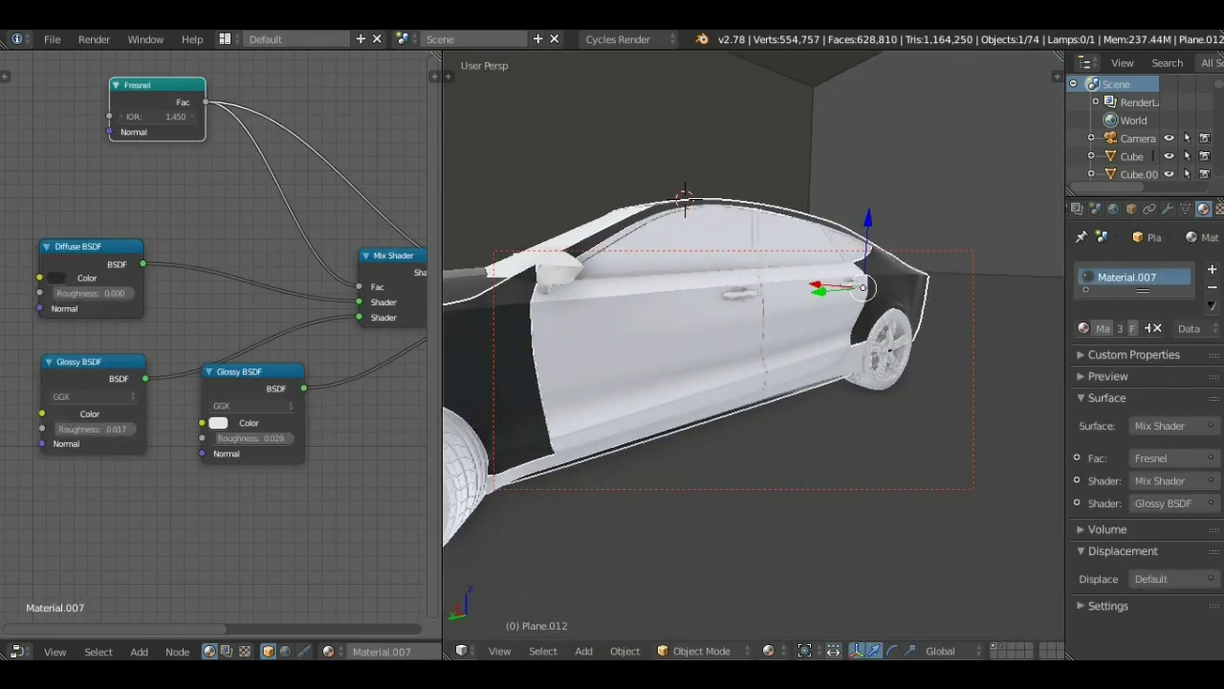
{"action": "left_click_drag", "start_coordinate": [701, 332], "coordinate": [701, 332]}
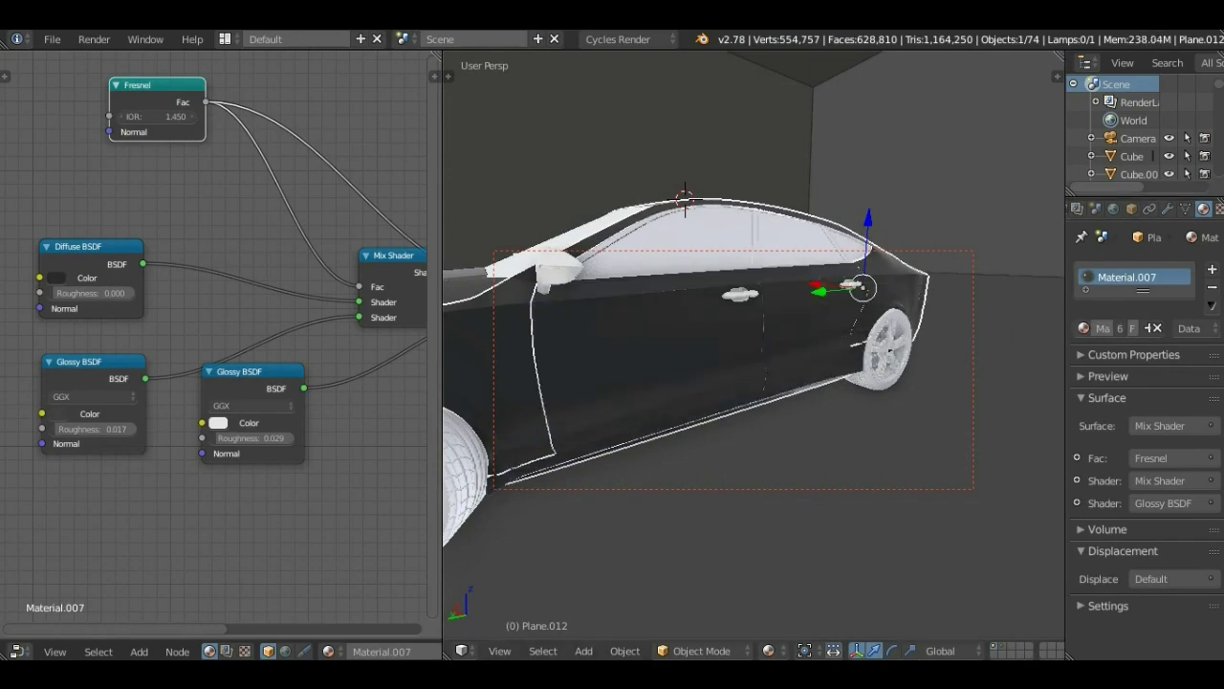
{"action": "scroll", "coordinate": [754, 345], "scroll_direction": "up", "scroll_amount": 4}
{"action": "left_click_drag", "start_coordinate": [1033, 378], "coordinate": [1033, 378]}
{"action": "scroll", "coordinate": [1033, 378], "scroll_direction": "down", "scroll_amount": 5}
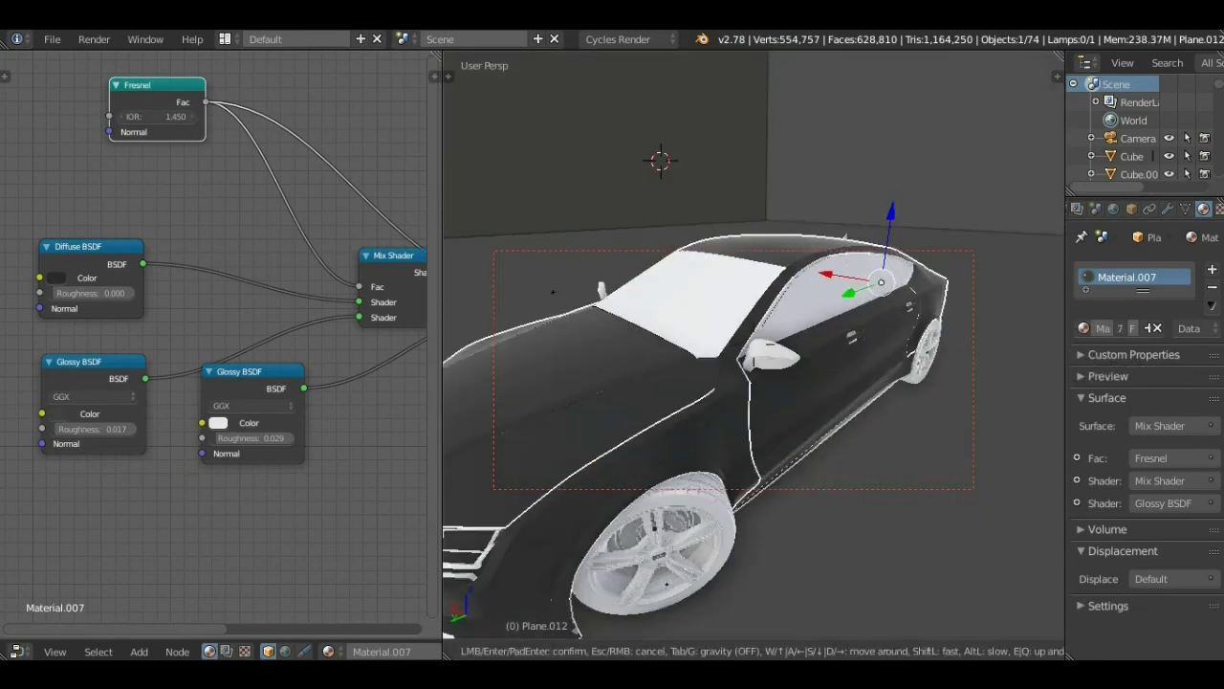
{"action": "left_click_drag", "start_coordinate": [770, 346], "coordinate": [770, 346]}
Walk beside the car and select the unpainted body panel Plane.016 and a rear panel.
{"action": "key", "text": "shift+f"}
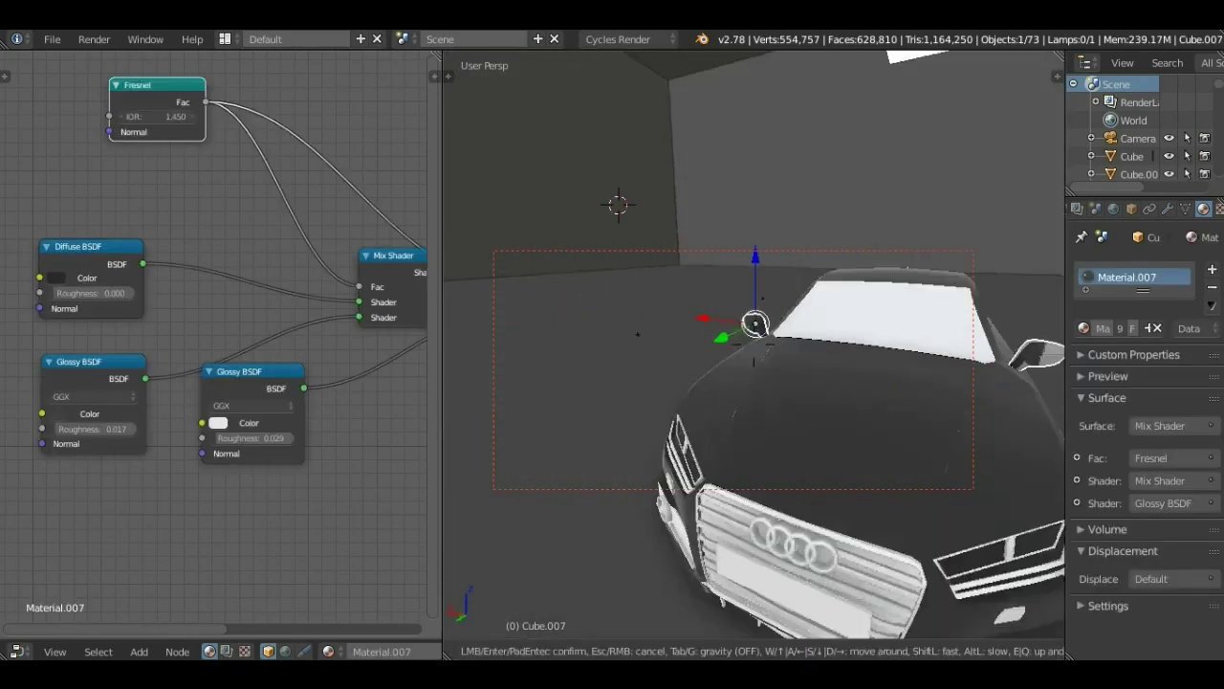
{"action": "left_click", "coordinate": [754, 344]}
{"action": "right_click", "coordinate": [960, 334]}
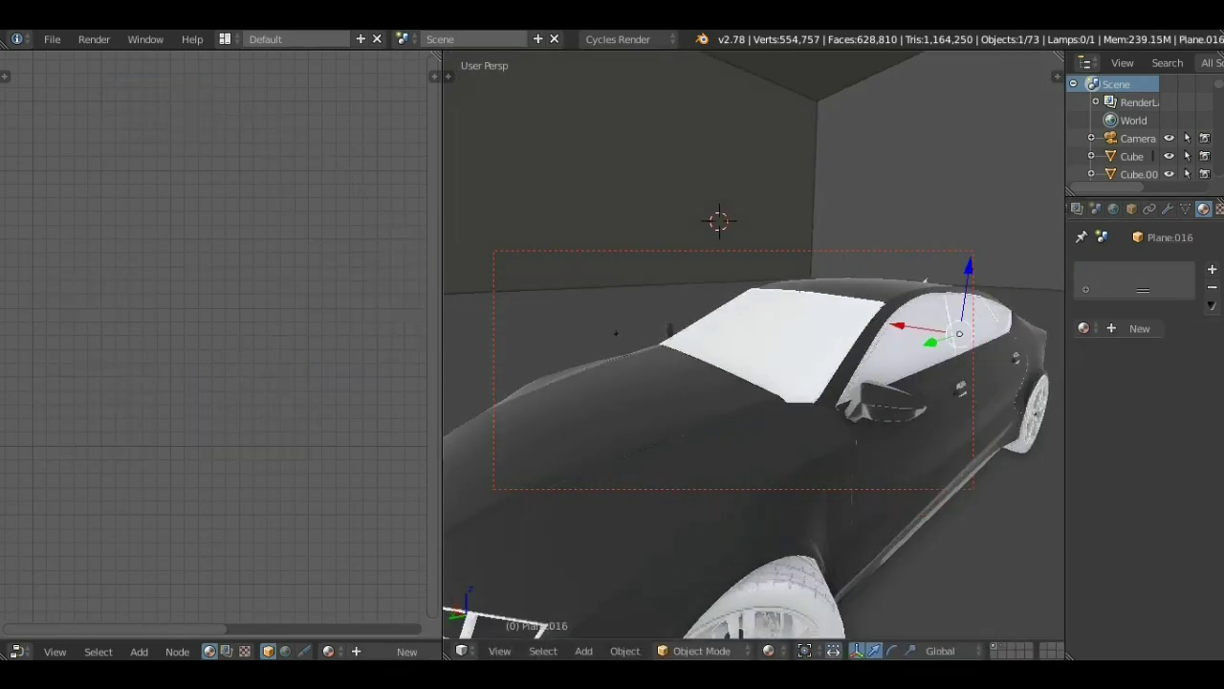
{"action": "key", "text": "z"}
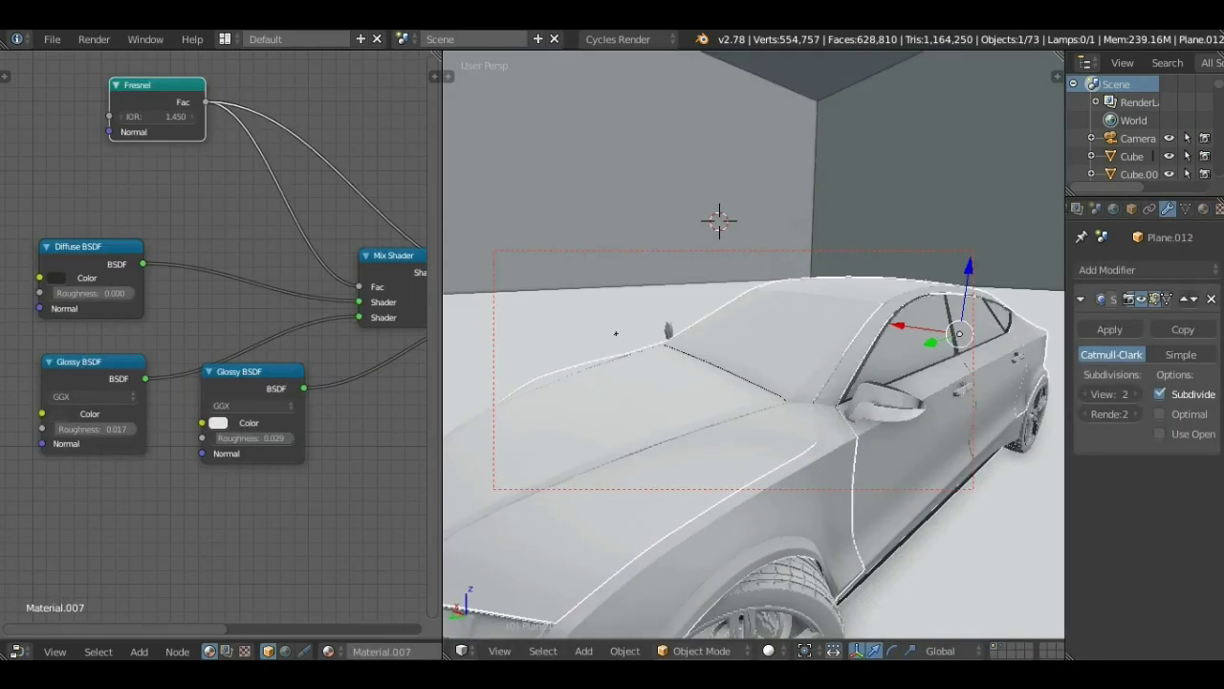
{"action": "key", "text": "shift+f"}
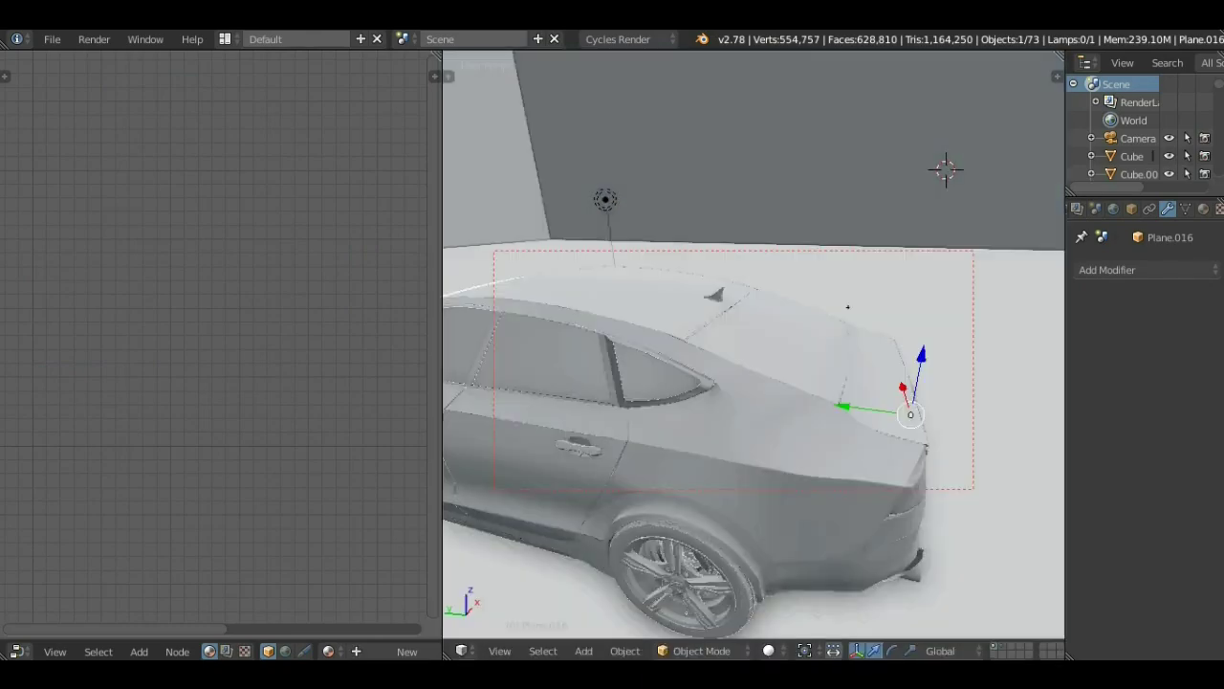
{"action": "left_click", "coordinate": [945, 169]}
{"action": "key", "text": "z"}
{"action": "key", "text": "shift+f"}
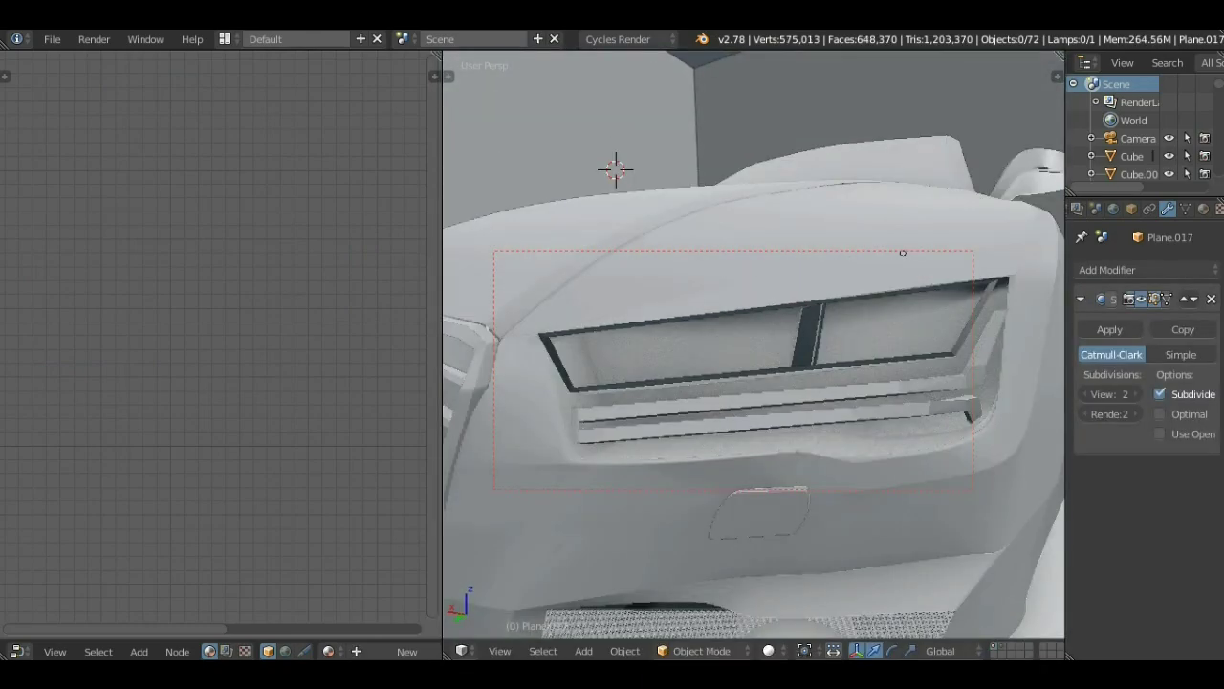
Fly to the Audi badge and make its surface a Glossy BSDF.
{"action": "left_click", "coordinate": [611, 168]}
{"action": "key", "text": "z"}
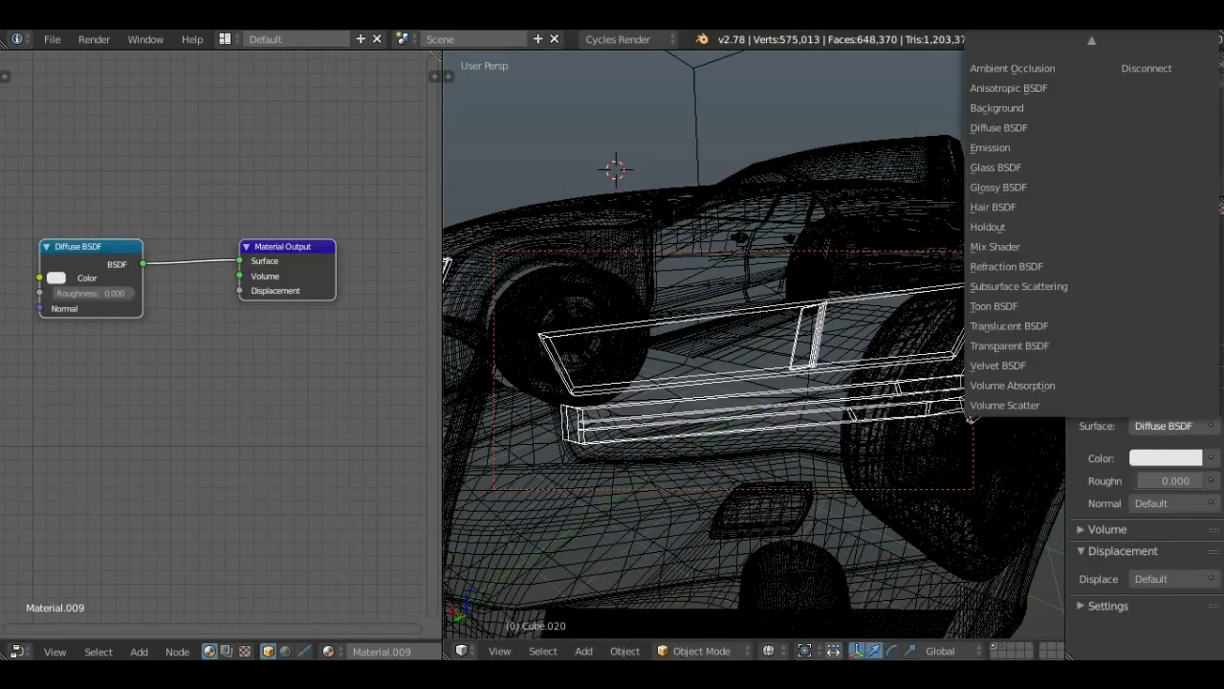
{"action": "key", "text": "z"}
{"action": "key", "text": "shift+f"}
{"action": "left_click", "coordinate": [654, 330]}
{"action": "left_click", "coordinate": [1167, 426]}
{"action": "left_click", "coordinate": [998, 187]}
Switch to Material Preview and drag the grille's Material.007 onto the headlight grille.
{"action": "left_click", "coordinate": [769, 650]}
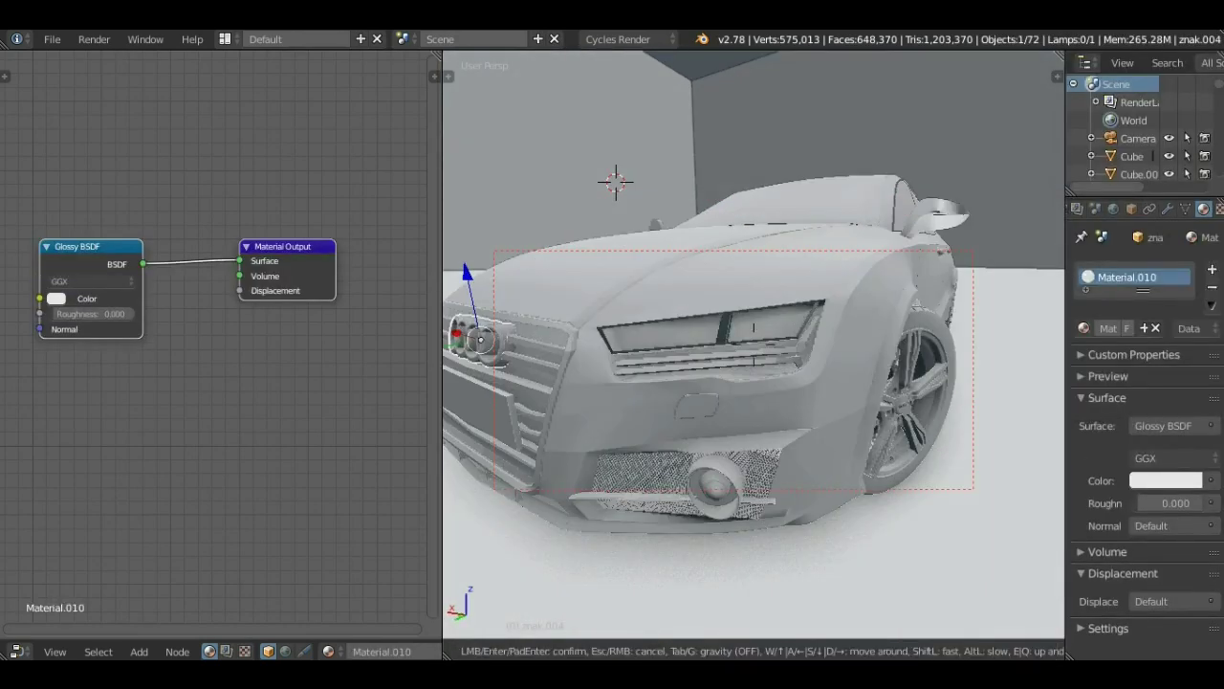
{"action": "left_click", "coordinate": [802, 550]}
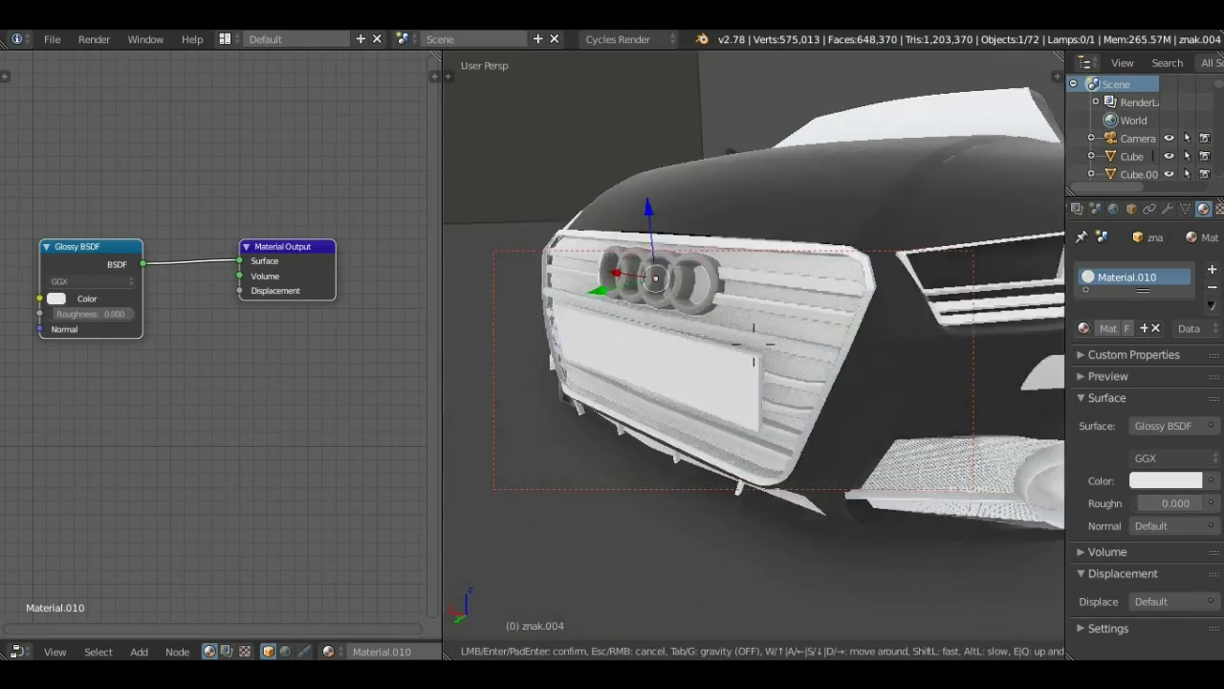
{"action": "right_click", "coordinate": [727, 383]}
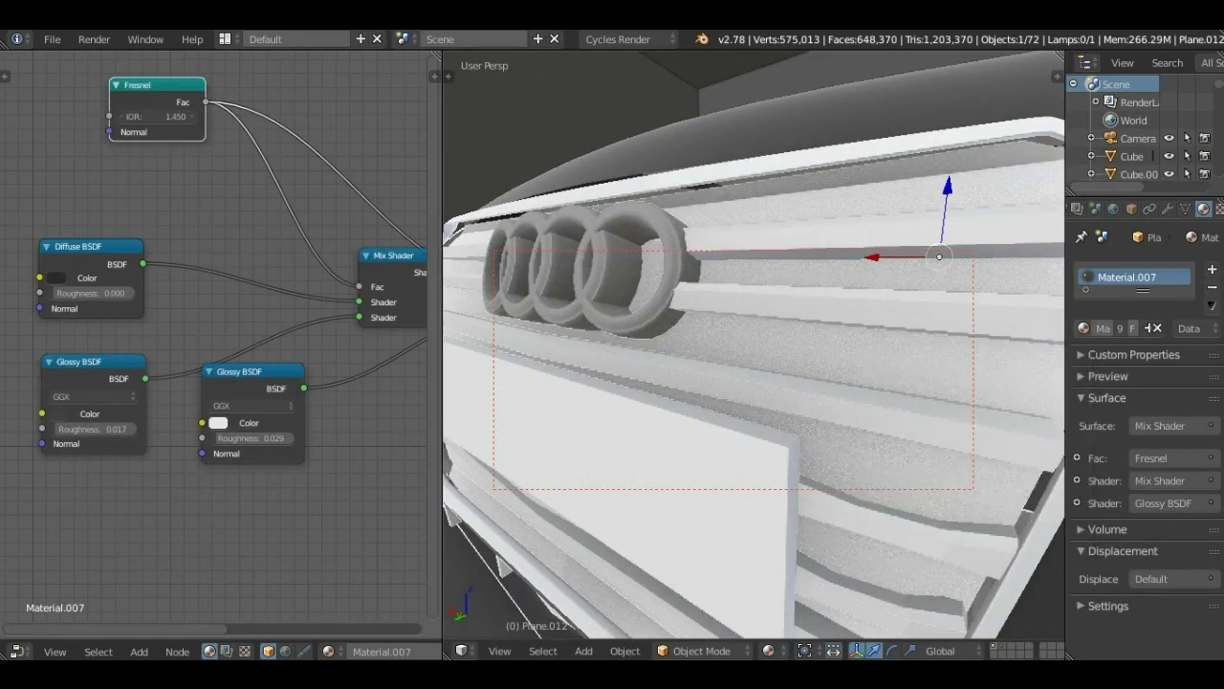
{"action": "left_click_drag", "start_coordinate": [981, 372], "coordinate": [947, 352]}
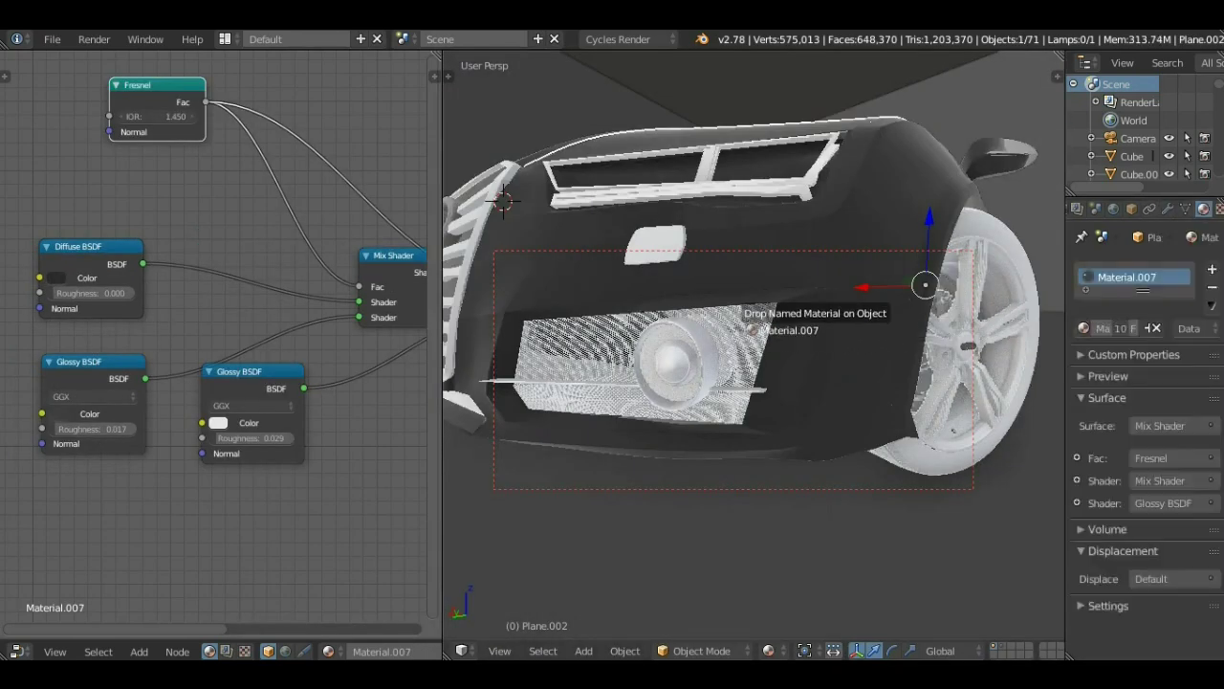
{"action": "left_click_drag", "start_coordinate": [751, 330], "coordinate": [751, 330]}
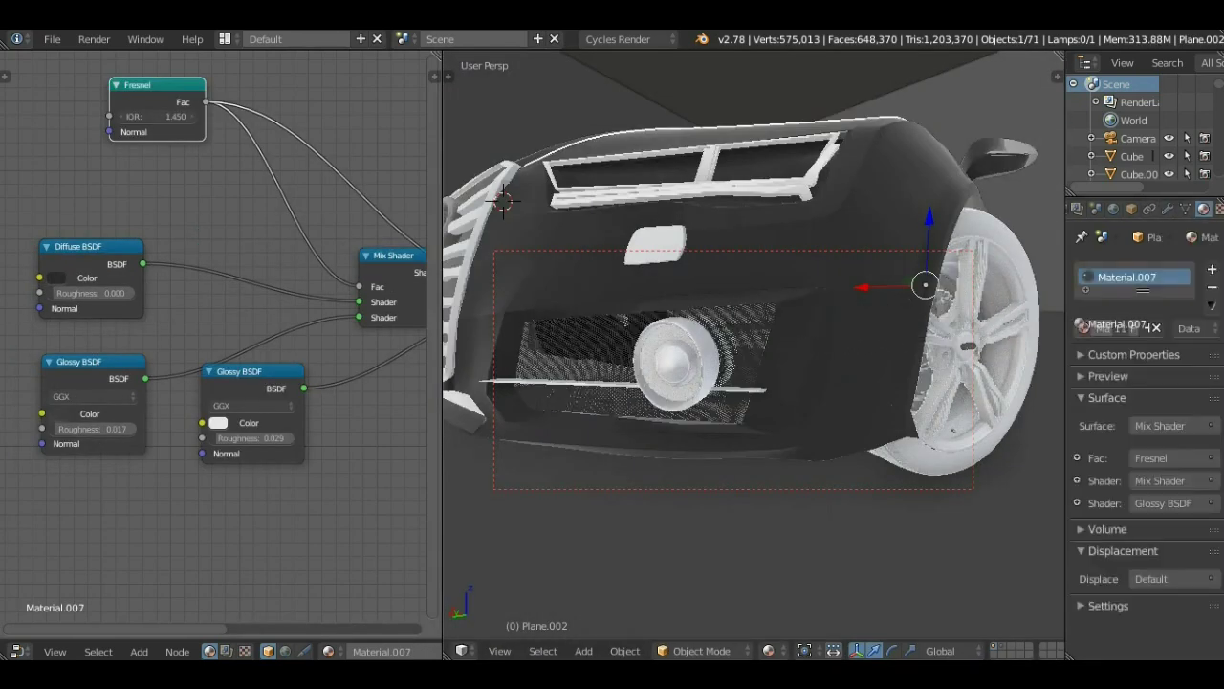
Apply Material.007 to the lower grille and bumper trim, then select the front tire.
{"action": "key", "text": "shift+f"}
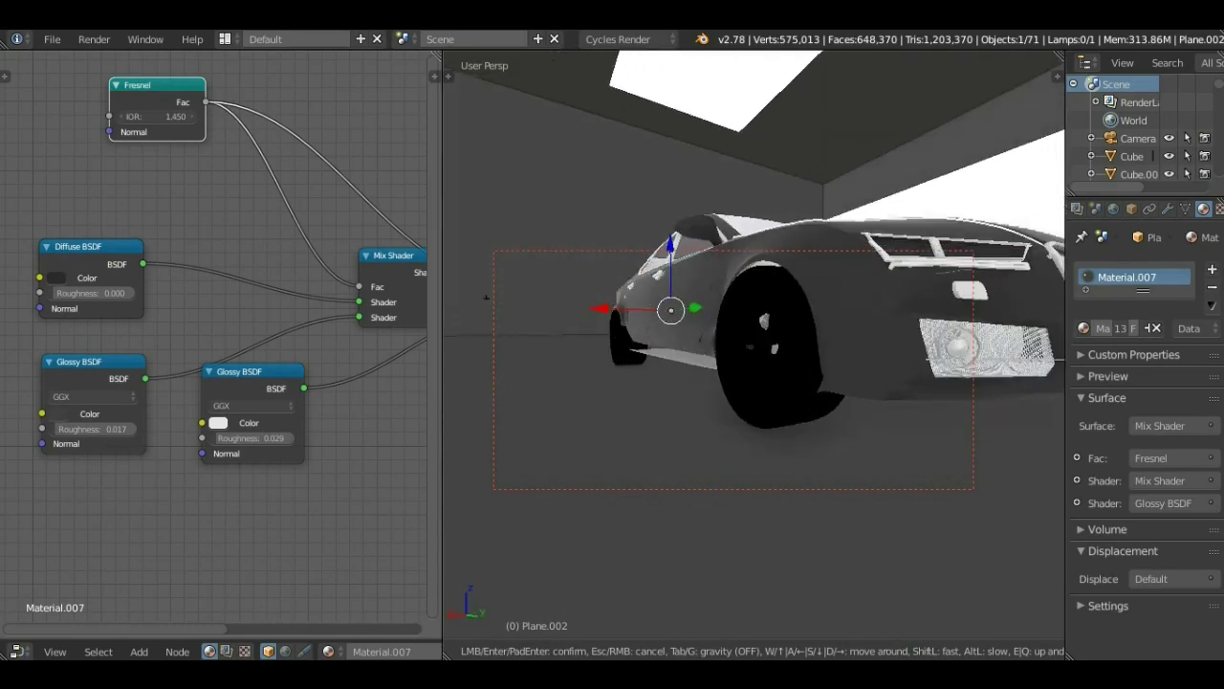
{"action": "key", "text": "Return"}
{"action": "left_click_drag", "start_coordinate": [732, 409], "coordinate": [732, 409]}
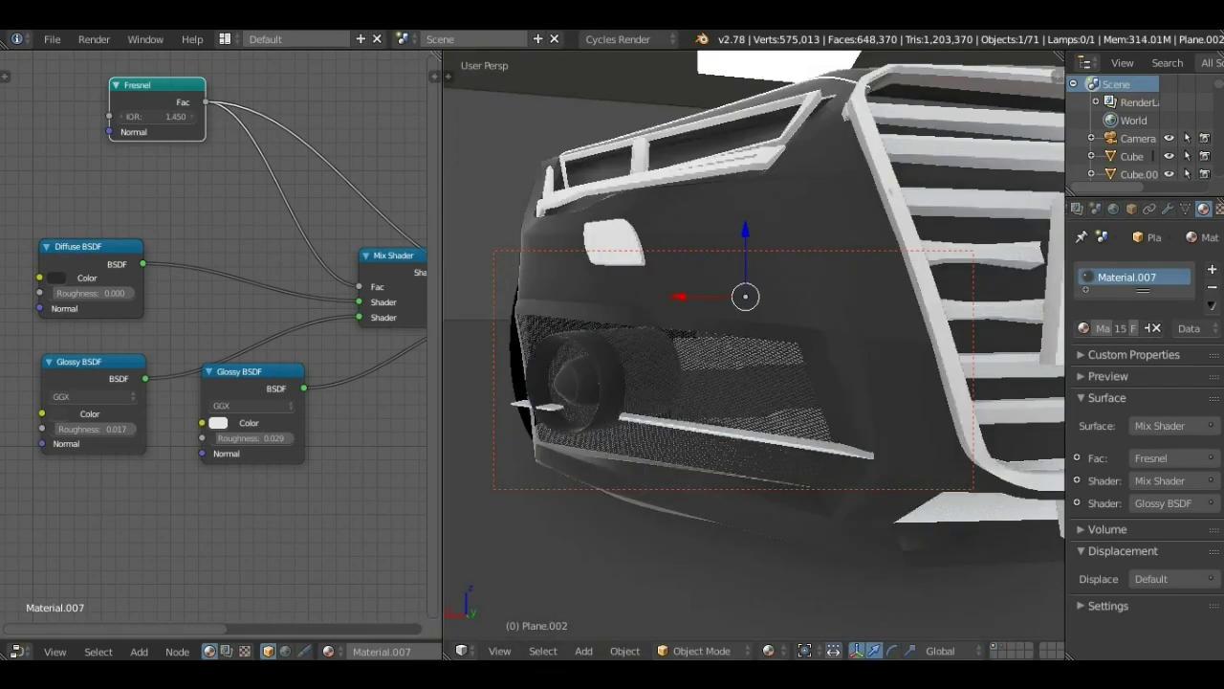
{"action": "left_click_drag", "start_coordinate": [825, 439], "coordinate": [825, 439]}
{"action": "key", "text": "shift+f"}
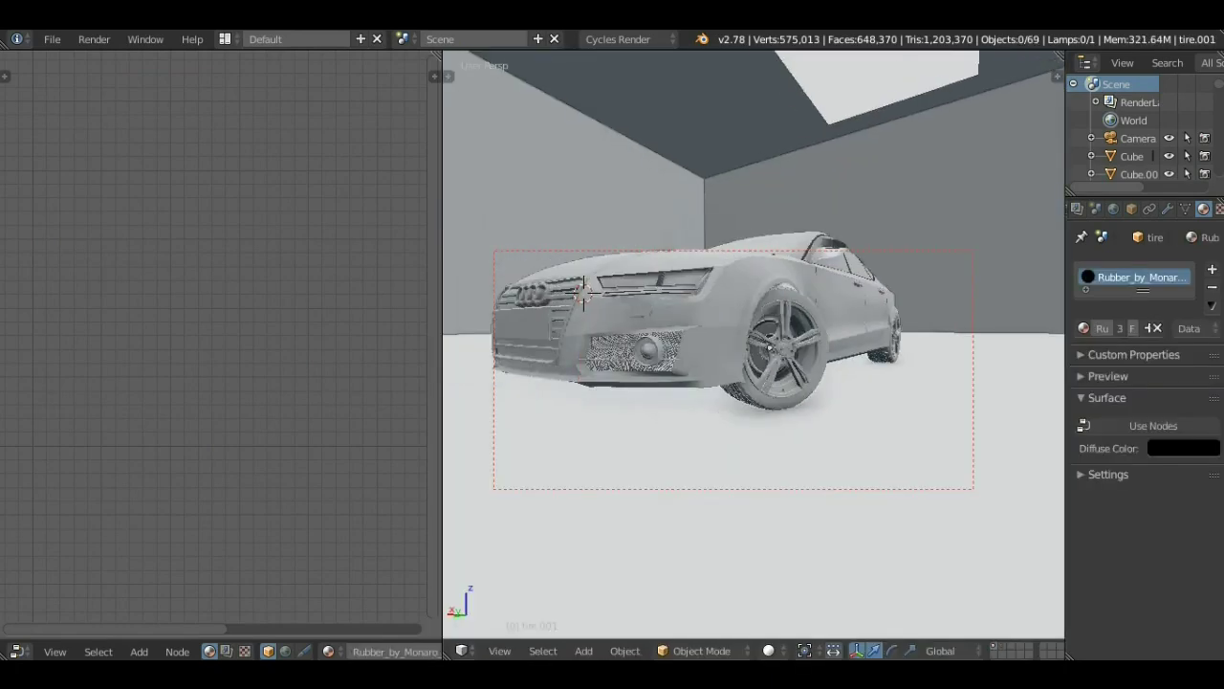
{"action": "right_click", "coordinate": [750, 352]}
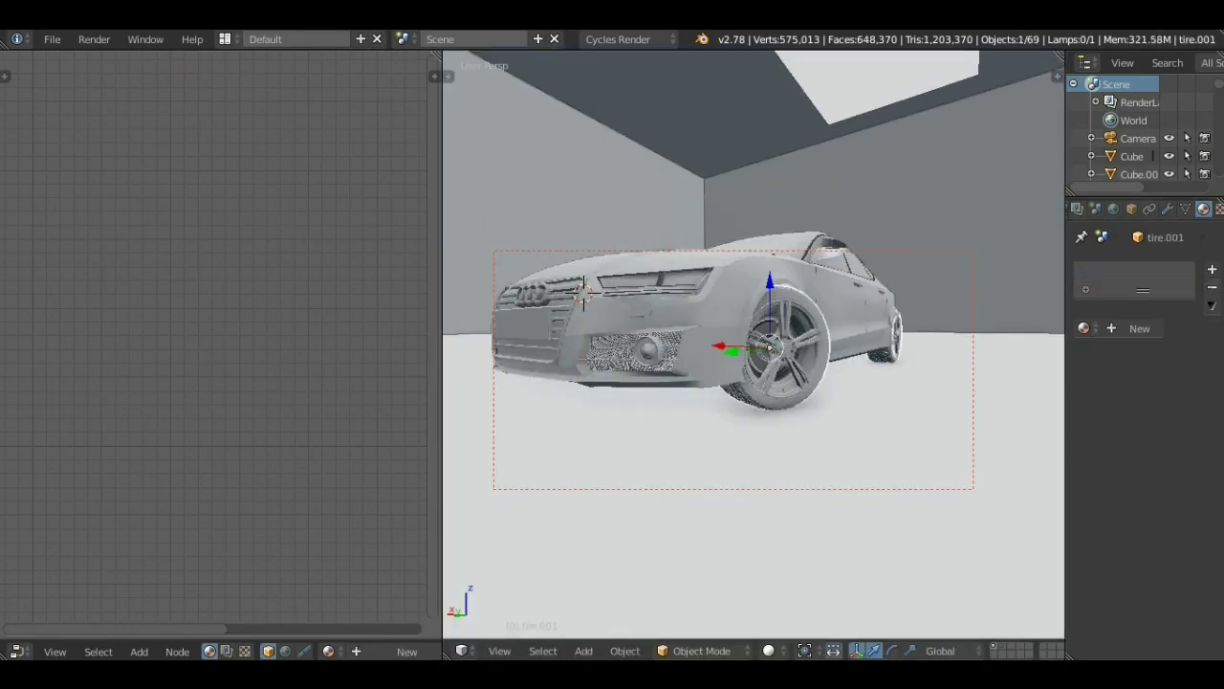
Add the wheel disk to the tire selection and fly along the car's side.
{"action": "right_click", "coordinate": [770, 349], "text": "shift"}
{"action": "key", "text": "shift+f"}
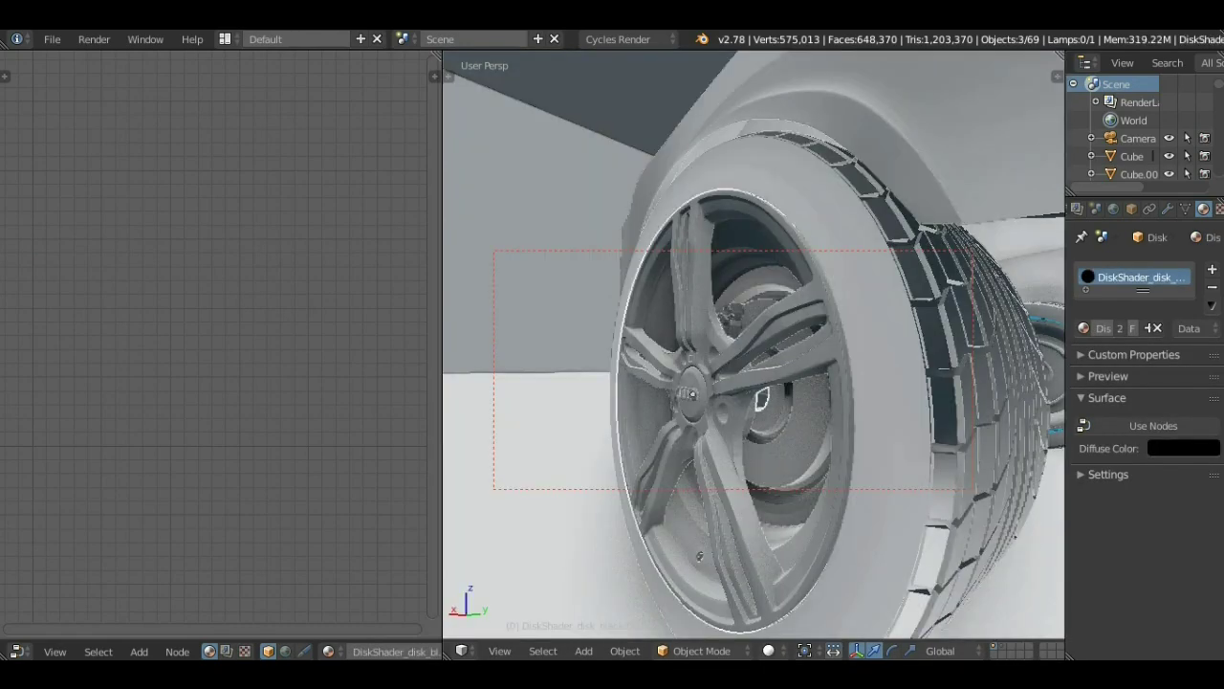
{"action": "key", "text": "shift+f"}
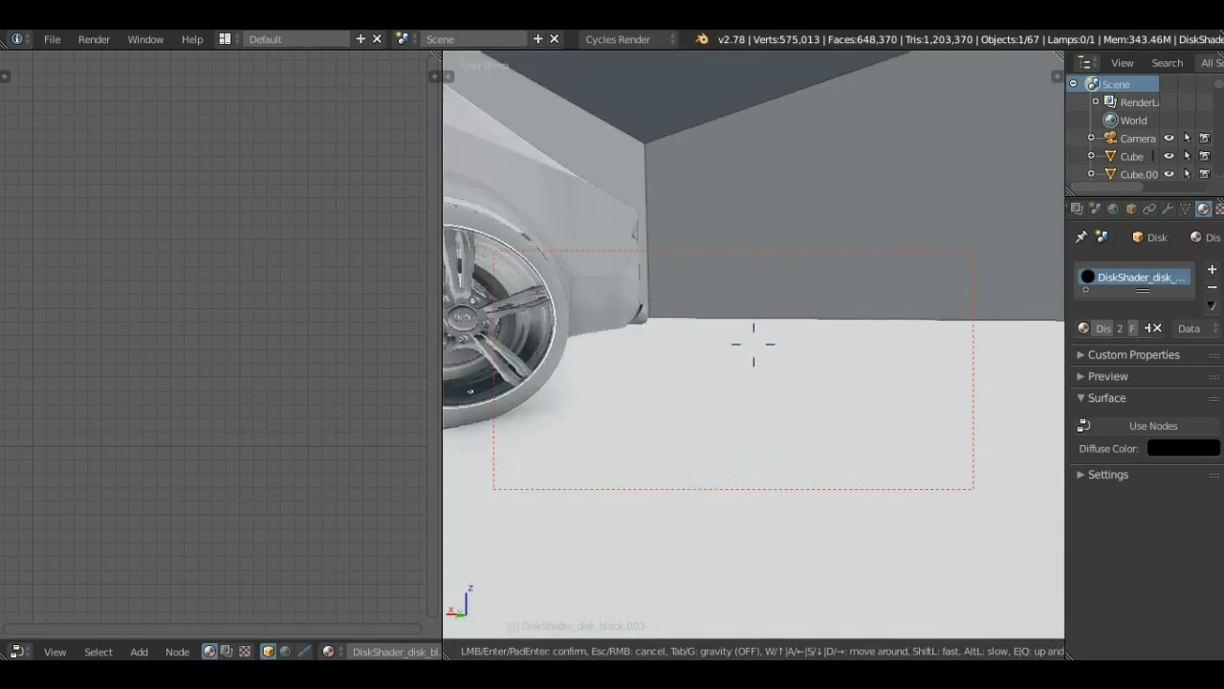
{"action": "left_click", "coordinate": [679, 295]}
In Material Preview shading, fly to the front wheel and back, then pick the car.
{"action": "left_click", "coordinate": [768, 650]}
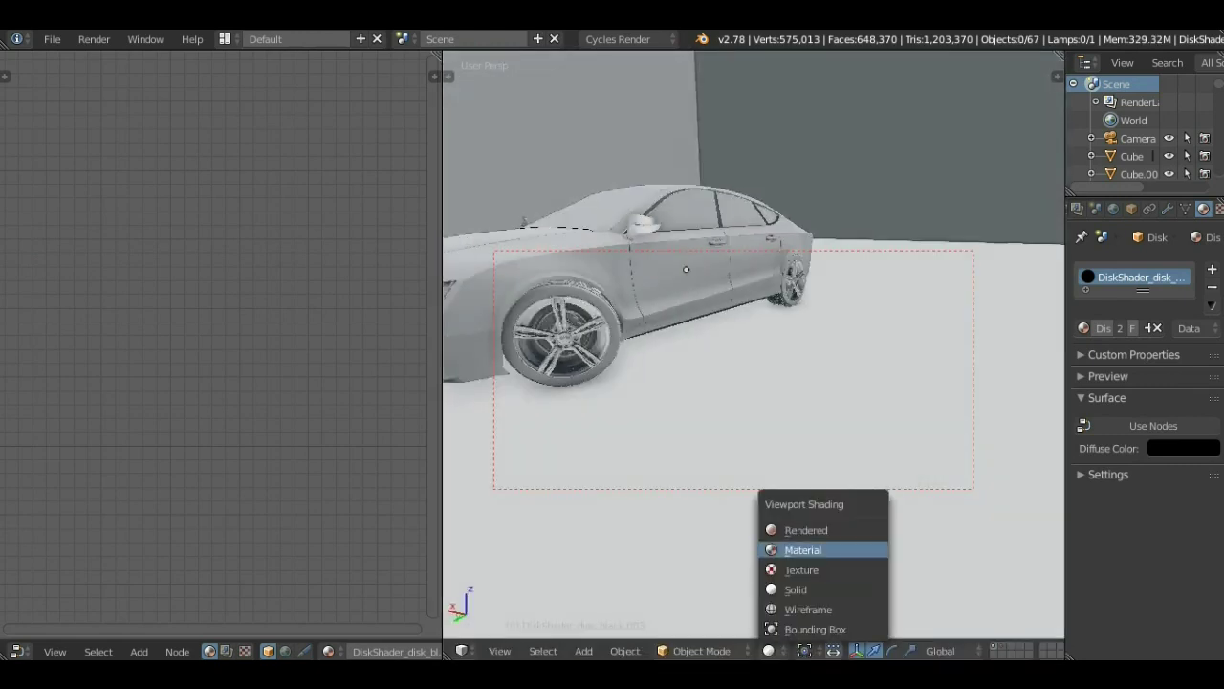
{"action": "left_click", "coordinate": [803, 550]}
{"action": "key", "text": "shift+f"}
{"action": "left_click", "coordinate": [729, 344]}
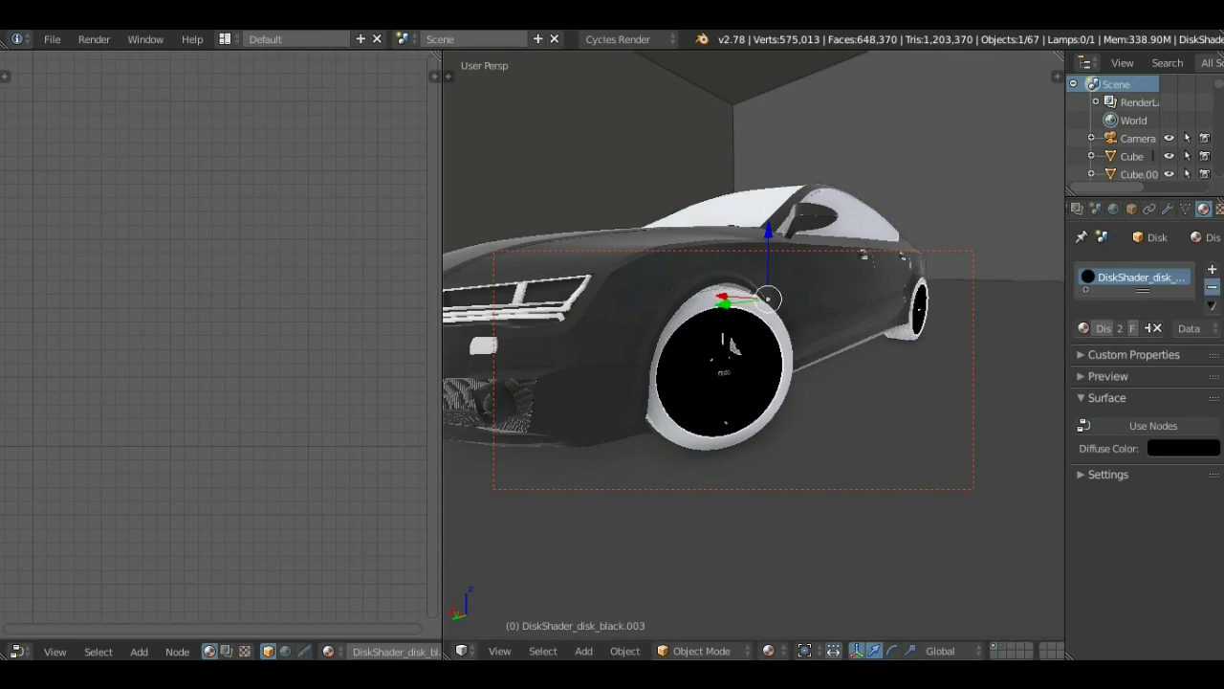
{"action": "key", "text": "shift+f"}
{"action": "left_click", "coordinate": [733, 346]}
Select the car parts in wireframe and hide the body, leaving wheels and grille.
{"action": "key", "text": "a"}
{"action": "key", "text": "z"}
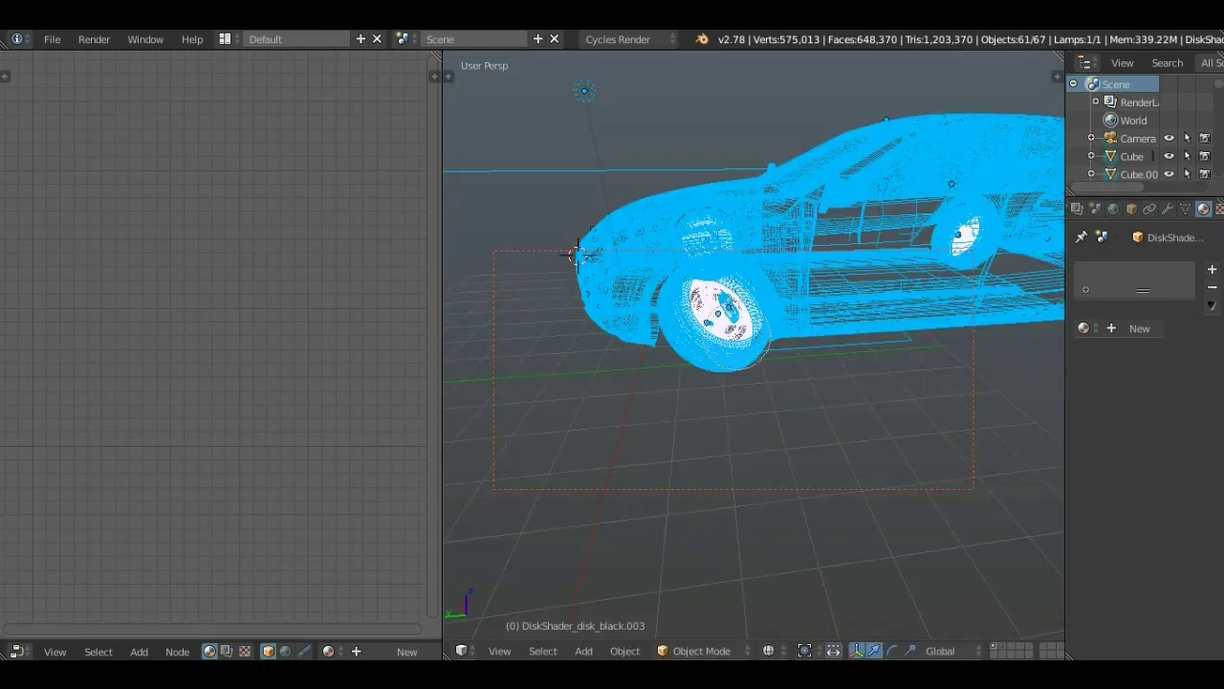
{"action": "key", "text": "shift+f"}
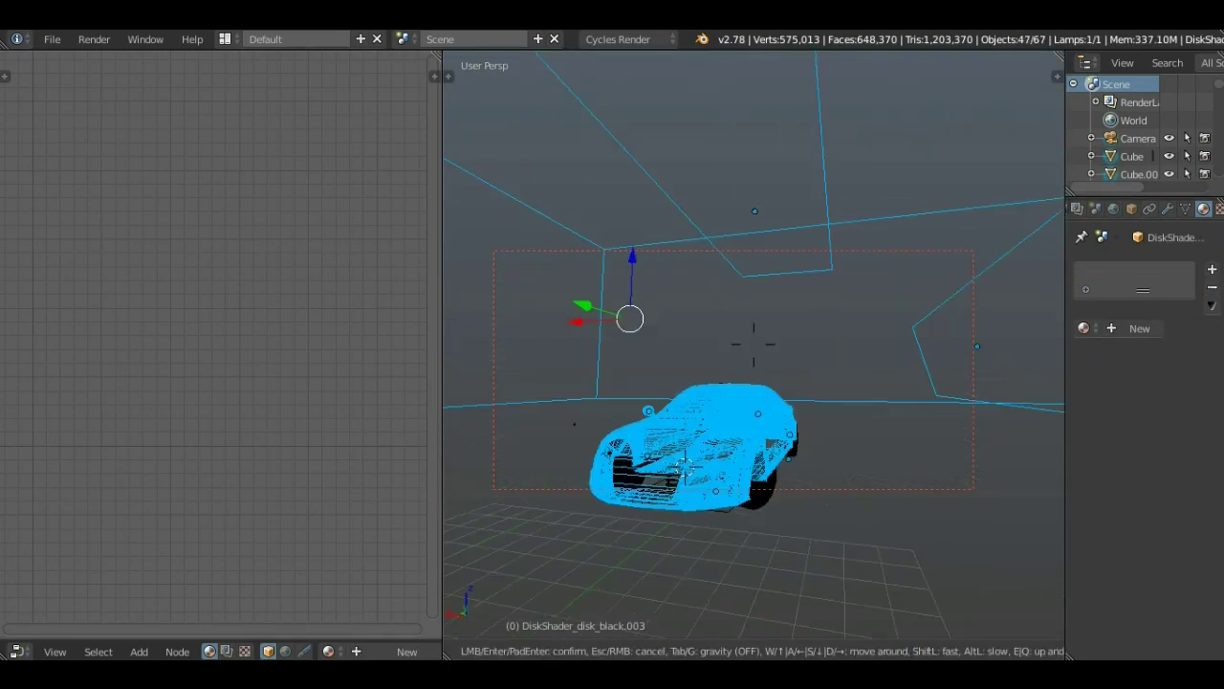
{"action": "left_click", "coordinate": [733, 347]}
{"action": "right_click", "coordinate": [777, 490]}
{"action": "key", "text": "a"}
{"action": "key", "text": "shift+z"}
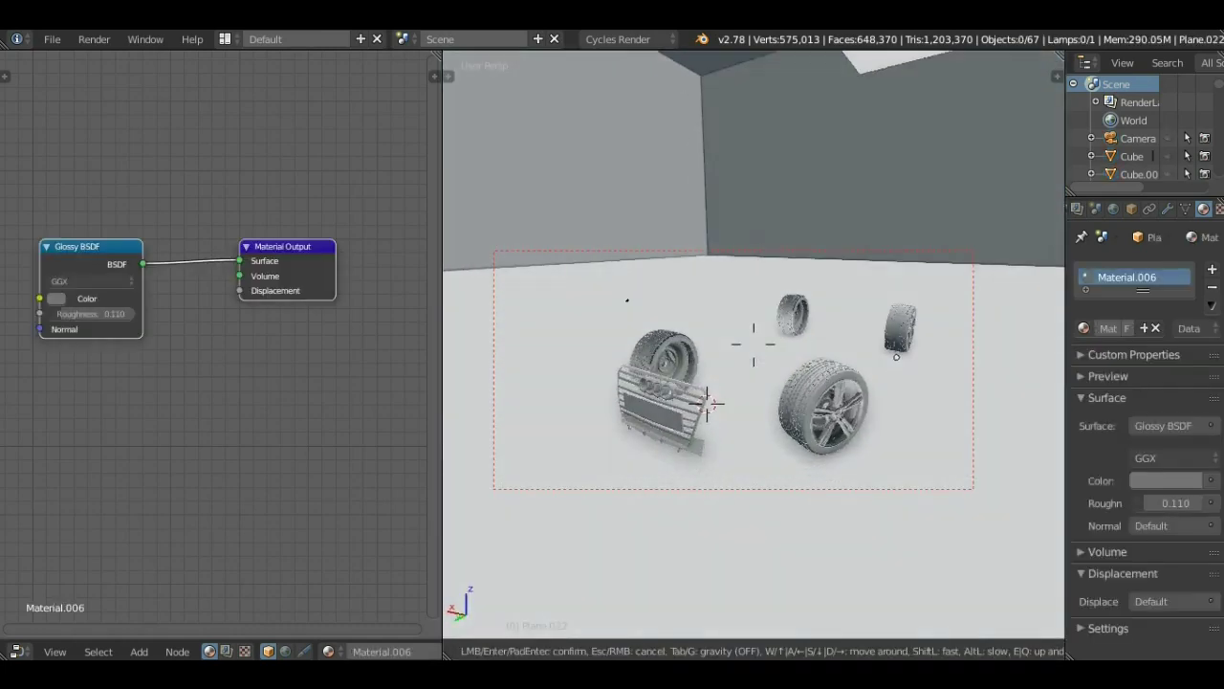
Start a Cycles Rendered preview, select tire.001 and save the blend file.
{"action": "left_click", "coordinate": [769, 651]}
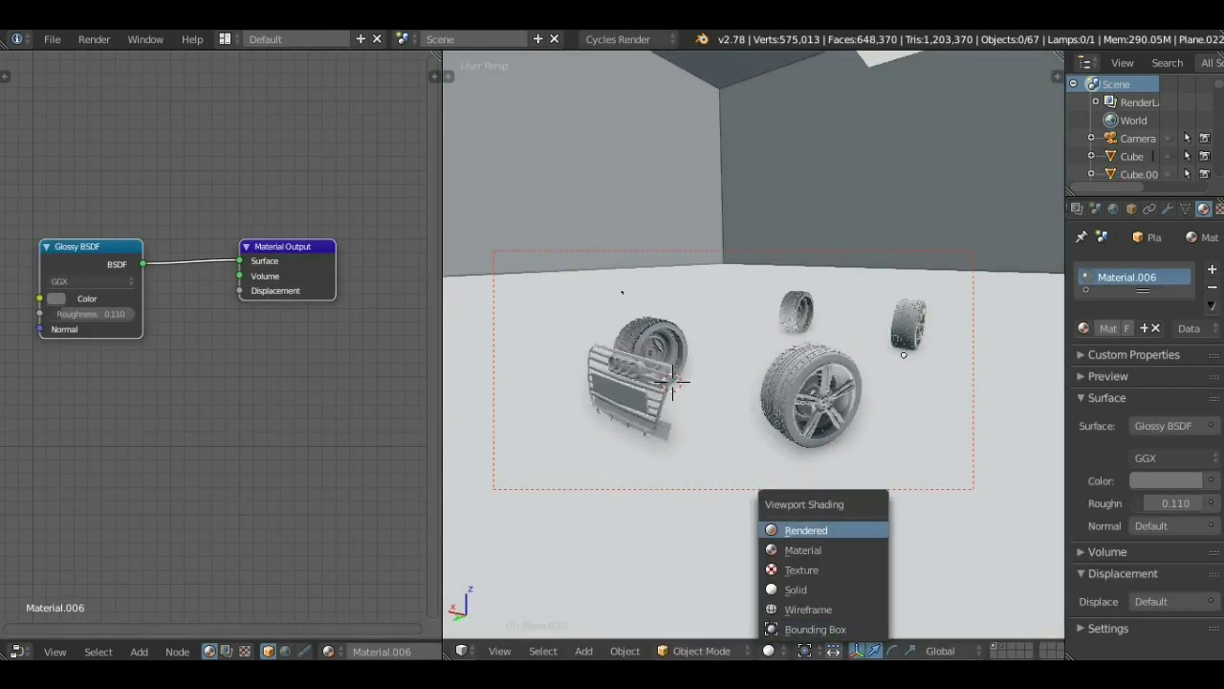
{"action": "left_click", "coordinate": [806, 530]}
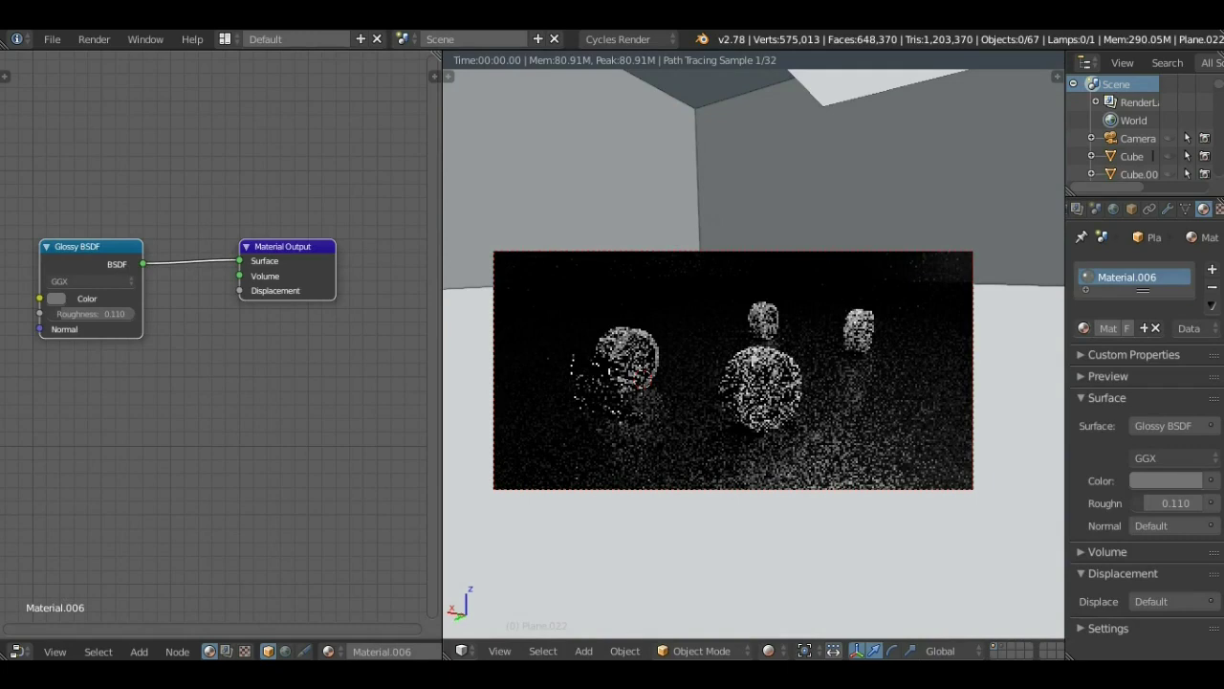
{"action": "right_click", "coordinate": [622, 369]}
{"action": "key", "text": "ctrl+s"}
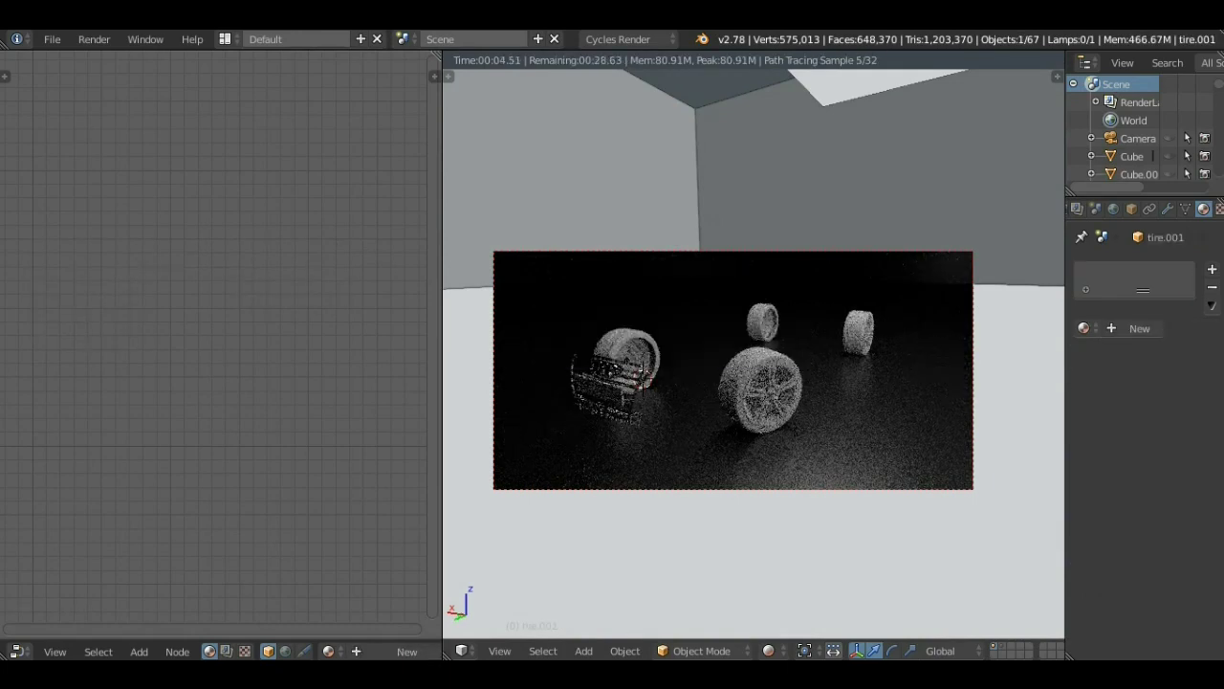
Return to Solid shading and orbit closer to the wheels.
{"action": "key", "text": "shift+z"}
{"action": "middle_click_drag", "start_coordinate": [574, 287], "coordinate": [522, 288]}
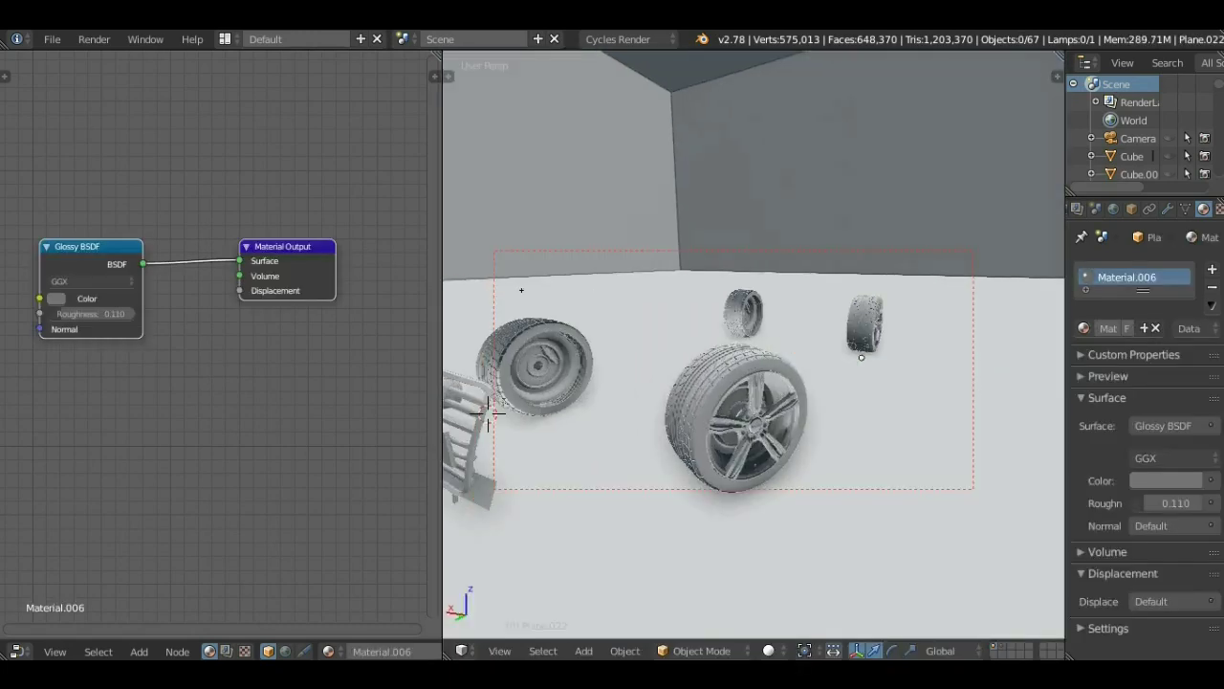
{"action": "key", "text": "shift+z"}
{"action": "left_click", "coordinate": [768, 650]}
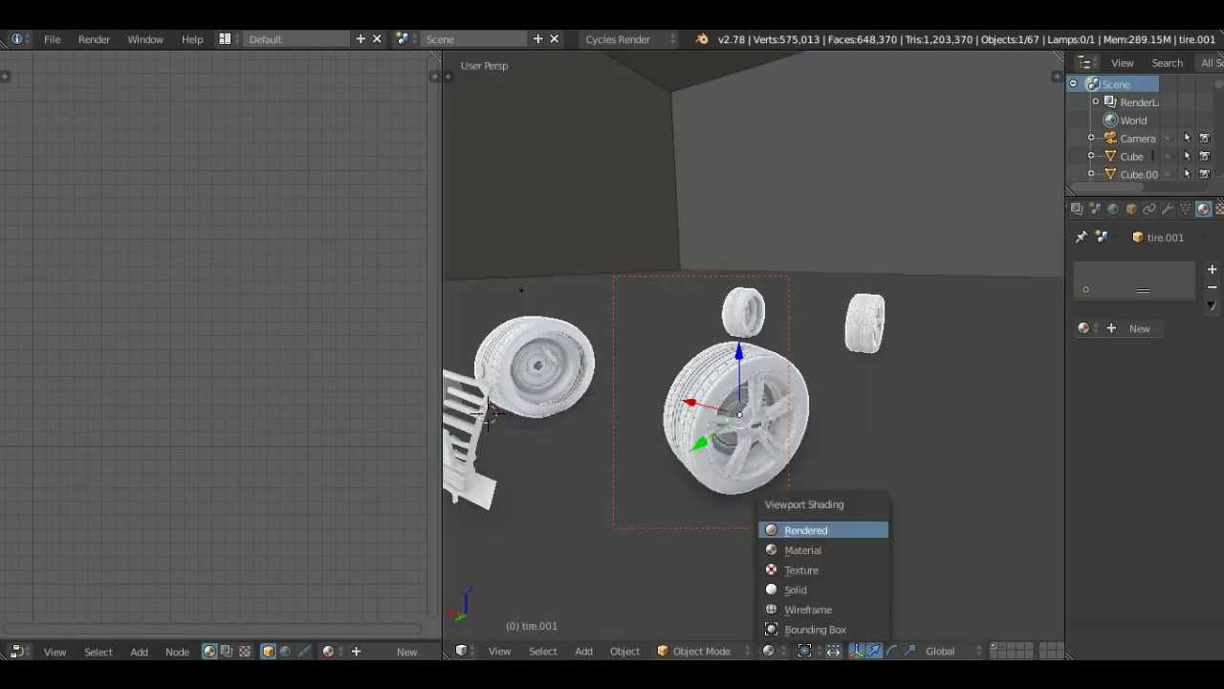
Give tire.001 new Material.011 in Rendered preview and insert a Mix Shader after the Diffuse.
{"action": "left_click", "coordinate": [807, 529]}
{"action": "left_click", "coordinate": [1140, 328]}
{"action": "key", "text": "shift+a"}
{"action": "type", "text": "Fresnel"}
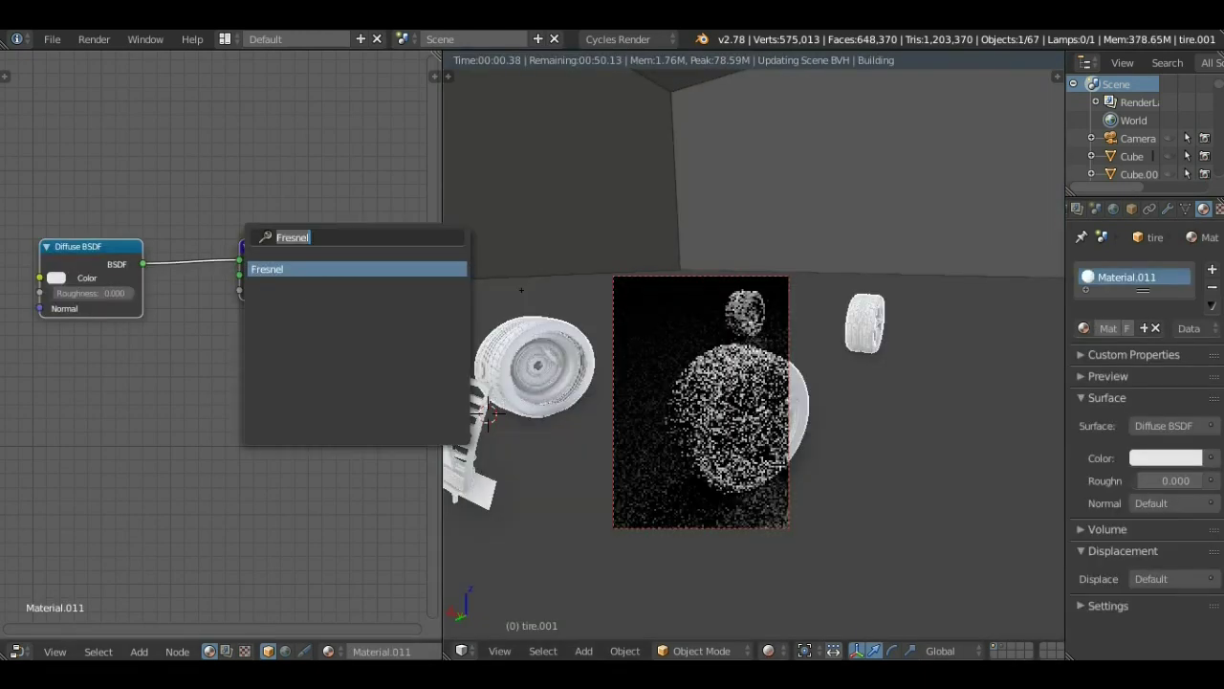
{"action": "type", "text": "x"}
{"action": "key", "text": "Return"}
Add a Glossy BSDF, duplicate it, and wire it into the Mix Shader's second input.
{"action": "key", "text": "shift+a"}
{"action": "type", "text": "glo"}
{"action": "key", "text": "Return"}
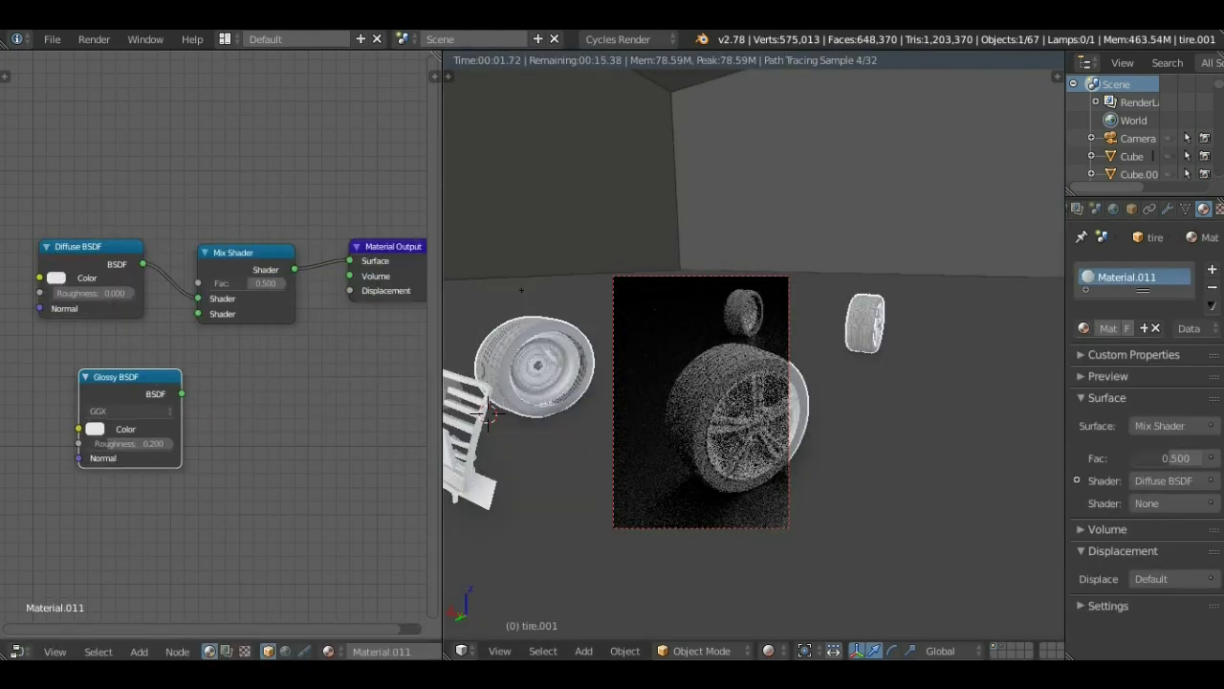
{"action": "key", "text": "shift+d"}
{"action": "key", "text": "shift+d"}
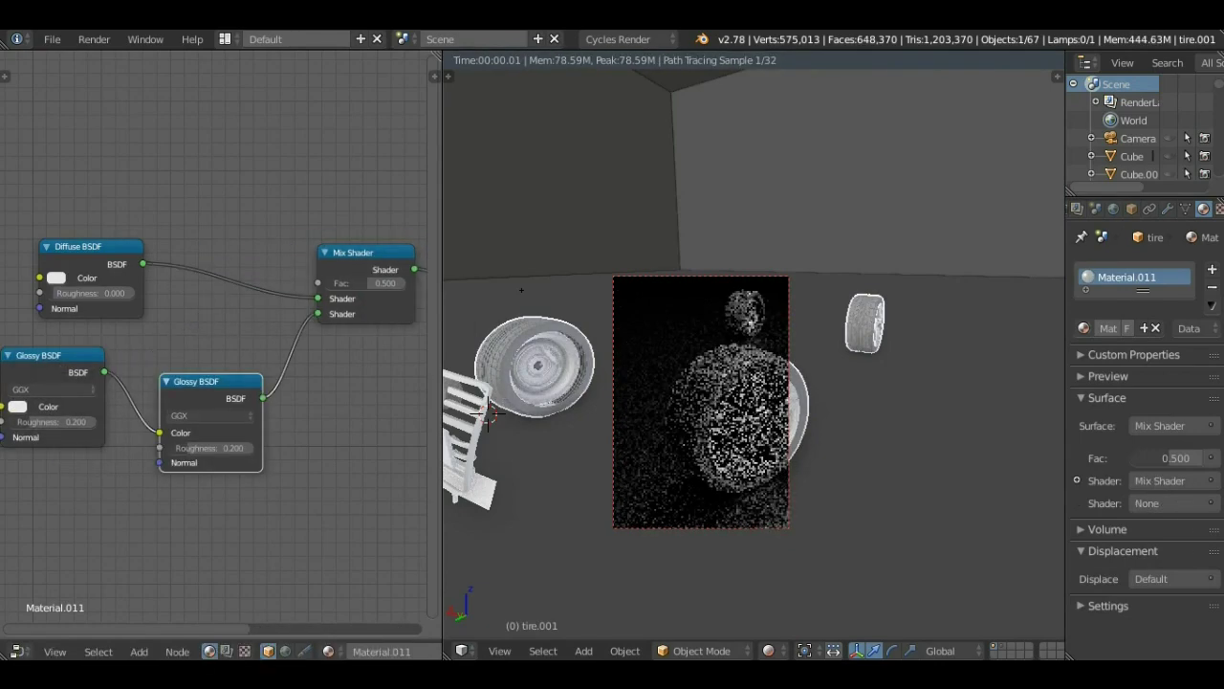
{"action": "scroll", "coordinate": [212, 336], "scroll_direction": "down", "scroll_amount": 1}
{"action": "left_click_drag", "start_coordinate": [170, 412], "coordinate": [270, 337]}
{"action": "left_click_drag", "start_coordinate": [371, 335], "coordinate": [296, 318]}
{"action": "scroll", "coordinate": [296, 317], "scroll_direction": "up", "scroll_amount": 1}
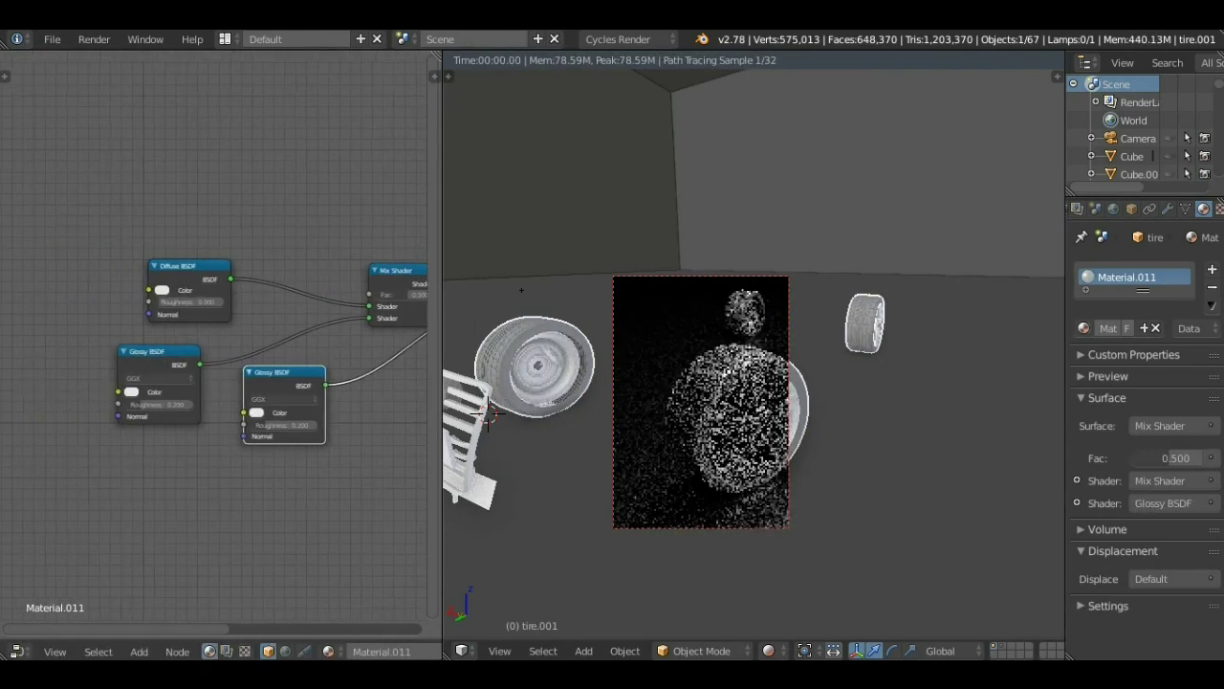
Darken the Diffuse and Glossy colours to near black.
{"action": "left_click", "coordinate": [158, 286]}
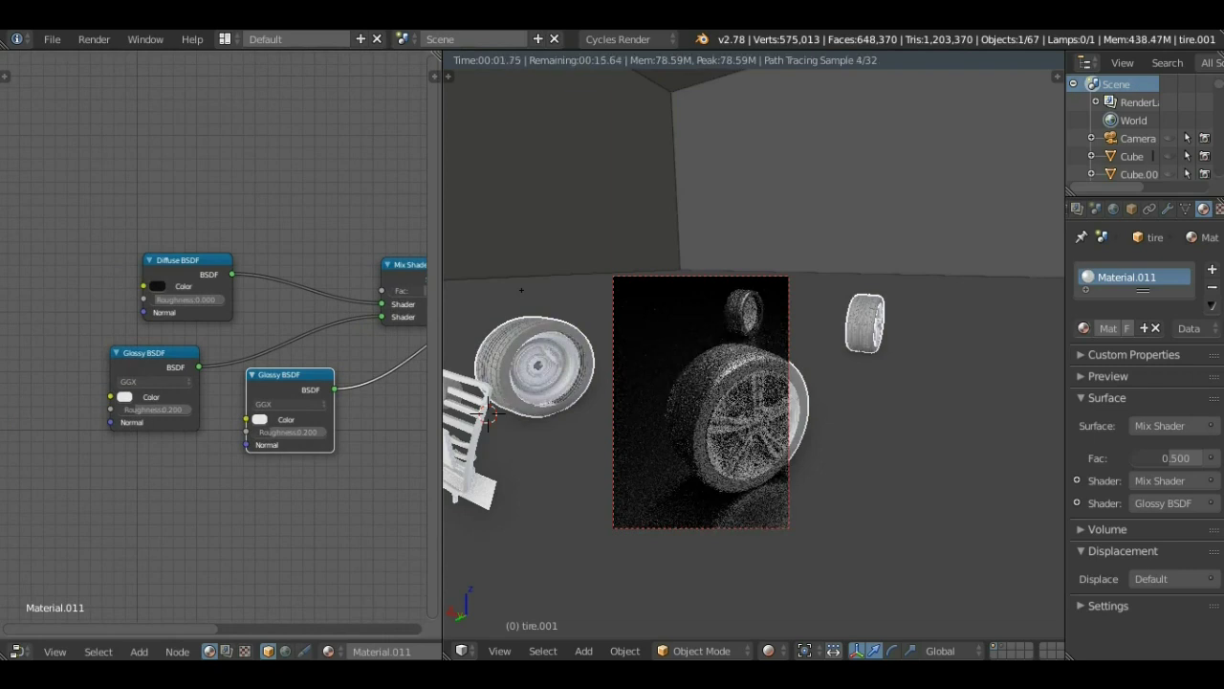
{"action": "left_click", "coordinate": [124, 396]}
{"action": "left_click_drag", "start_coordinate": [218, 231], "coordinate": [218, 303]}
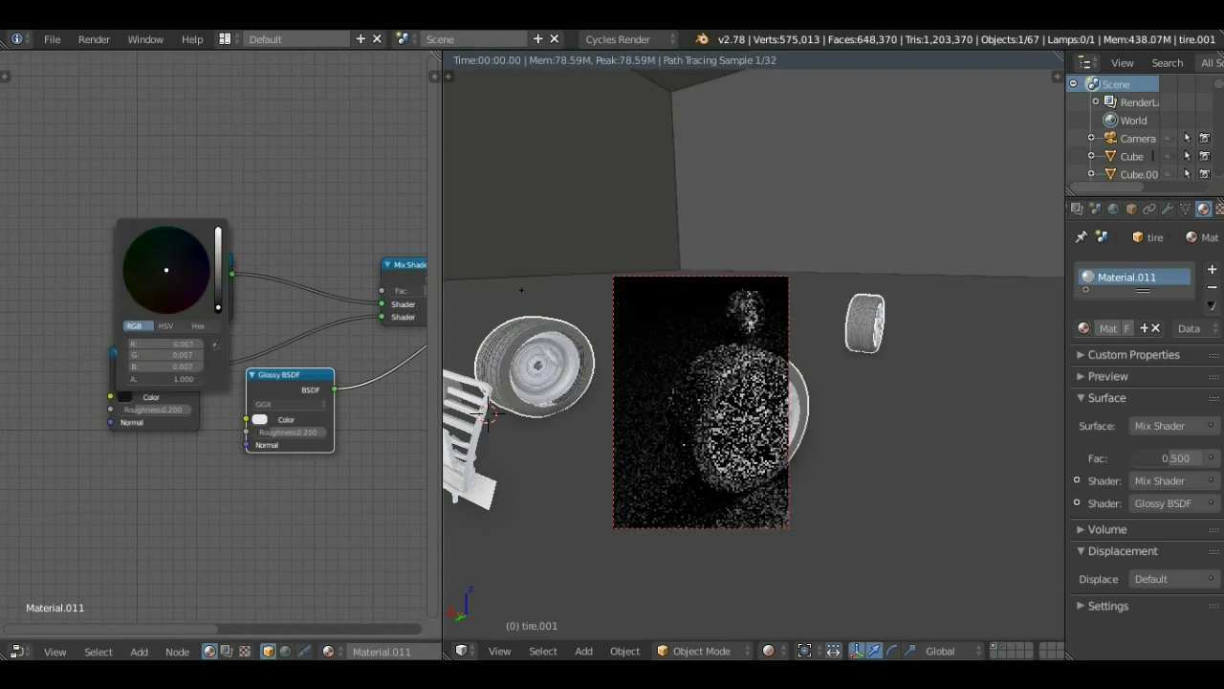
{"action": "left_click", "coordinate": [259, 419]}
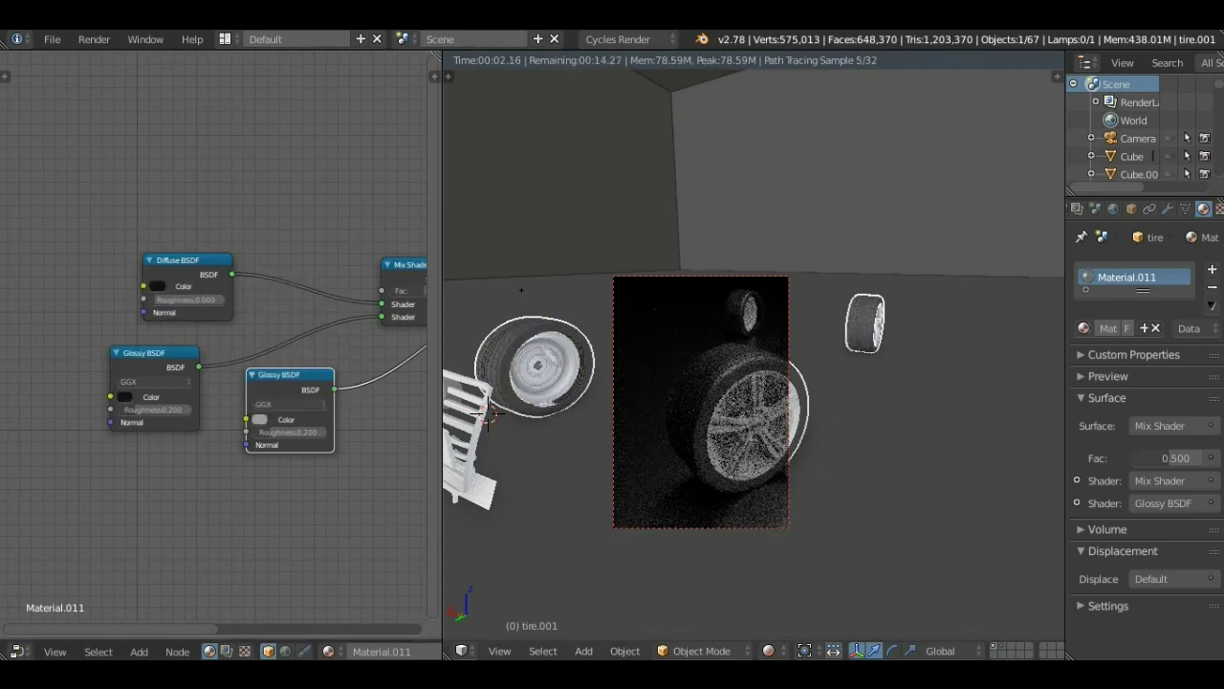
{"action": "right_click", "coordinate": [737, 306]}
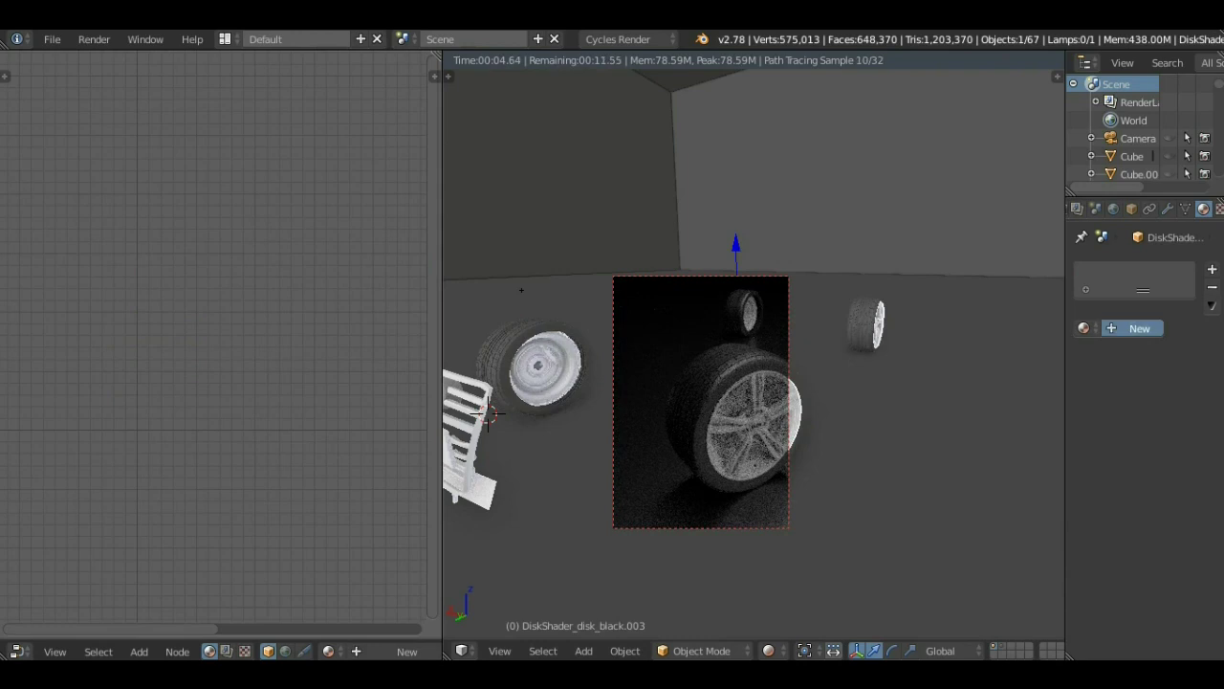
Give the wheel disk a new Glass BSDF material with a full white colour.
{"action": "left_click", "coordinate": [1133, 328]}
{"action": "left_click", "coordinate": [1174, 425]}
{"action": "left_click", "coordinate": [1040, 167]}
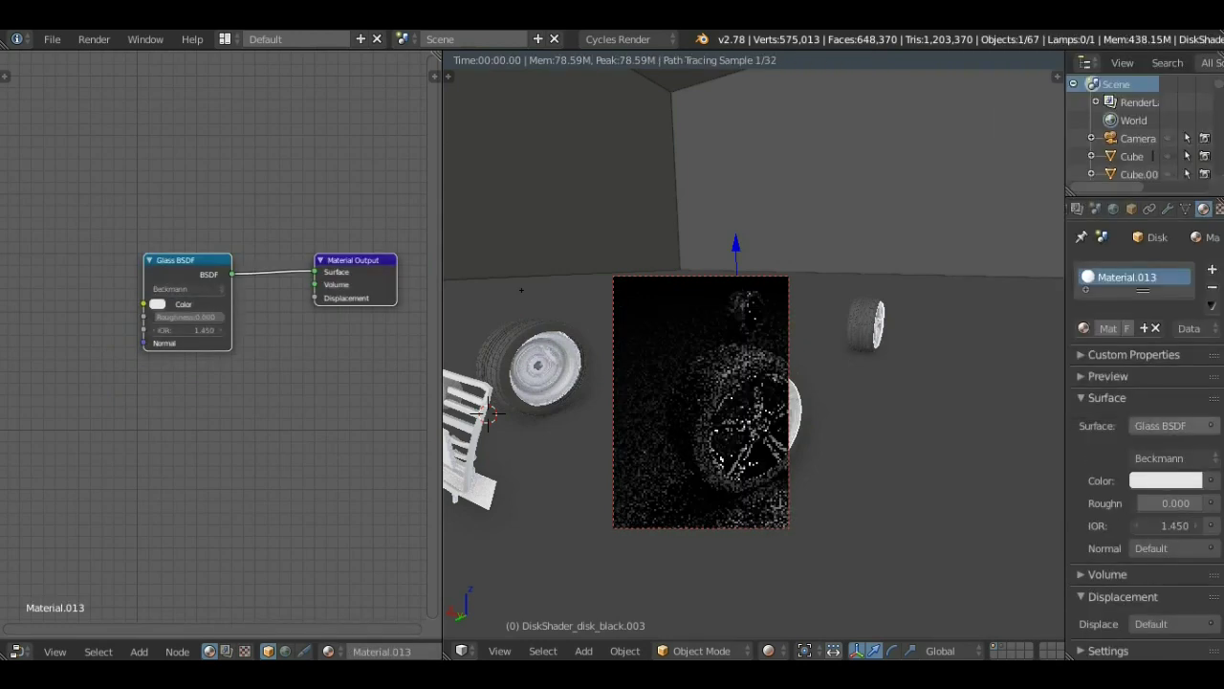
{"action": "left_click", "coordinate": [1165, 480]}
{"action": "mouse_move", "coordinate": [1188, 250]}
{"action": "left_mouse_down"}
{"action": "mouse_move", "coordinate": [1188, 330]}
{"action": "mouse_move", "coordinate": [1188, 227]}
{"action": "left_mouse_up"}
Switch the disk material's surface from Glass to Glossy BSDF and return to solid shading.
{"action": "middle_click_drag", "start_coordinate": [828, 364], "coordinate": [806, 398]}
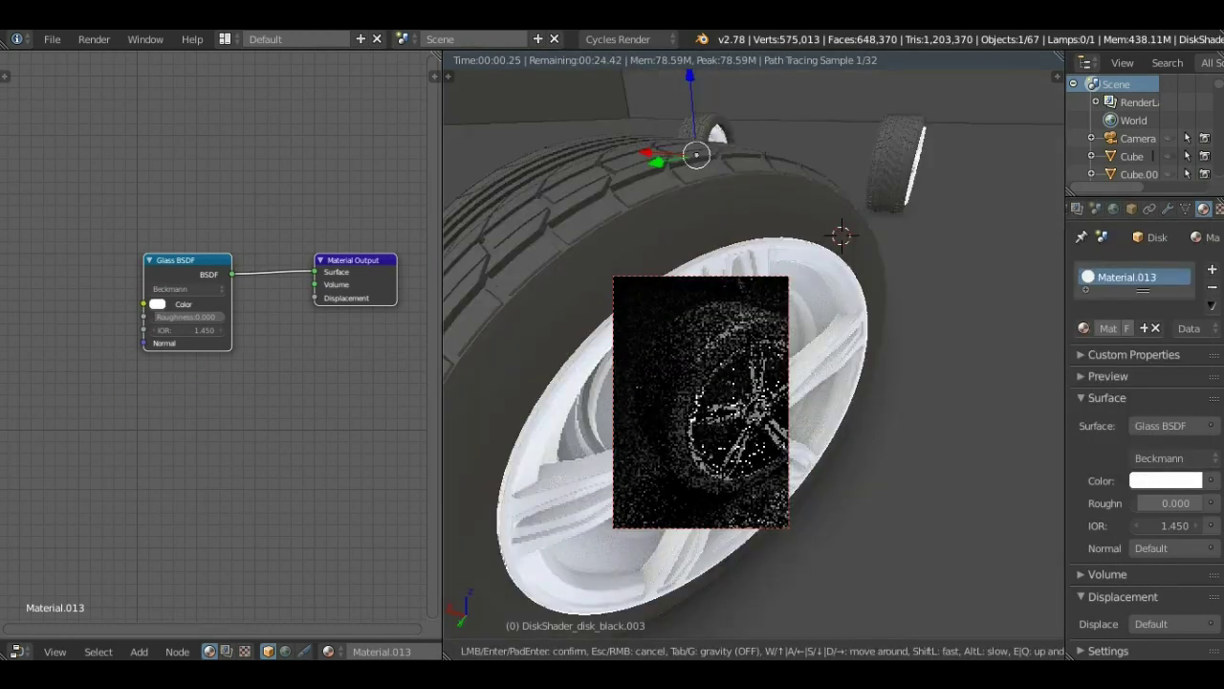
{"action": "left_click", "coordinate": [1175, 426]}
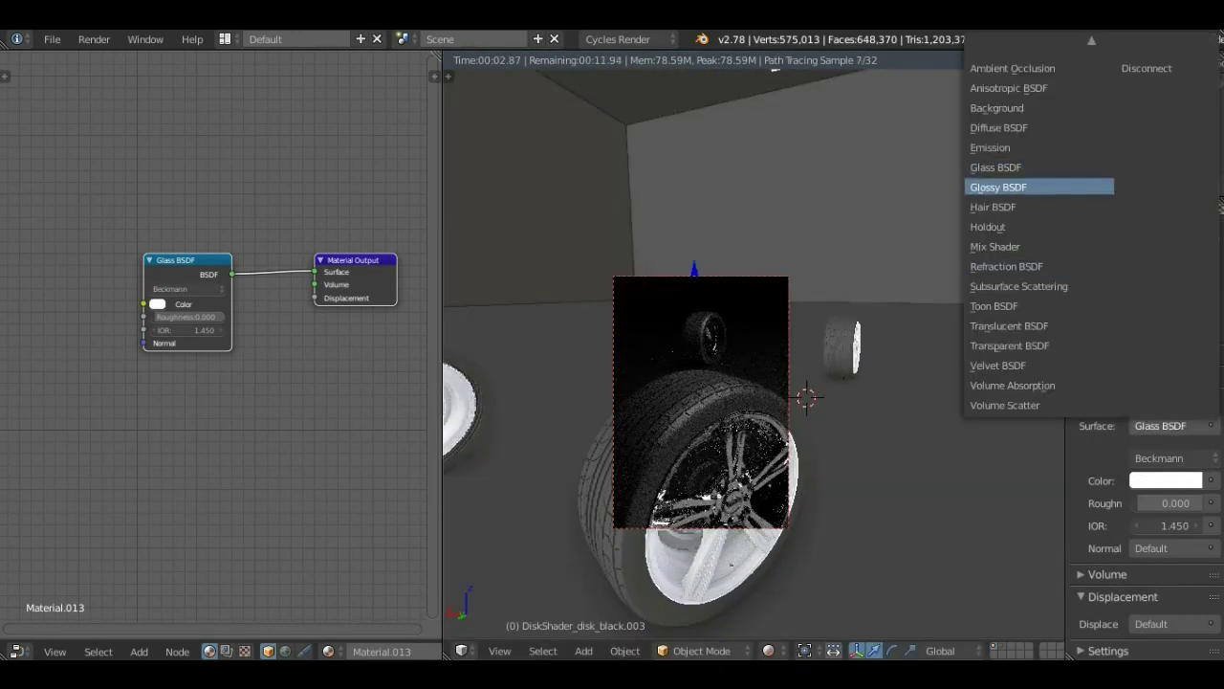
{"action": "left_click", "coordinate": [999, 187]}
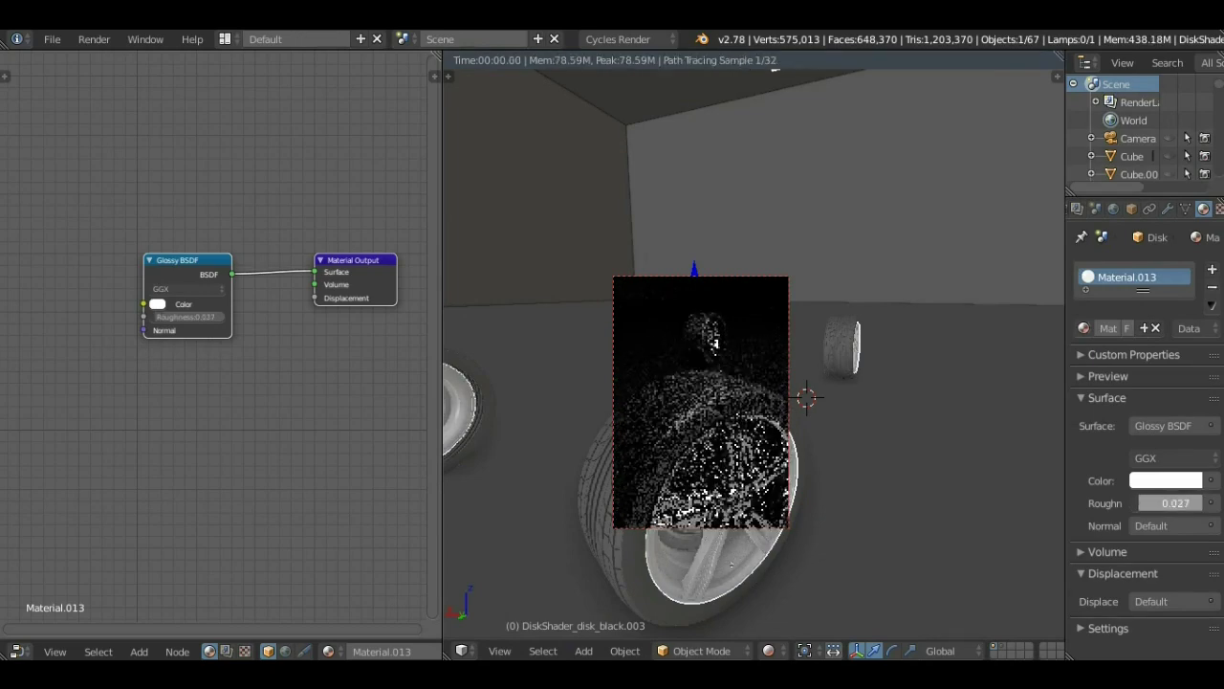
{"action": "key", "text": "z"}
{"action": "scroll", "coordinate": [754, 345], "scroll_direction": "down", "scroll_amount": 3}
{"action": "scroll", "coordinate": [754, 345], "scroll_direction": "down", "scroll_amount": 3}
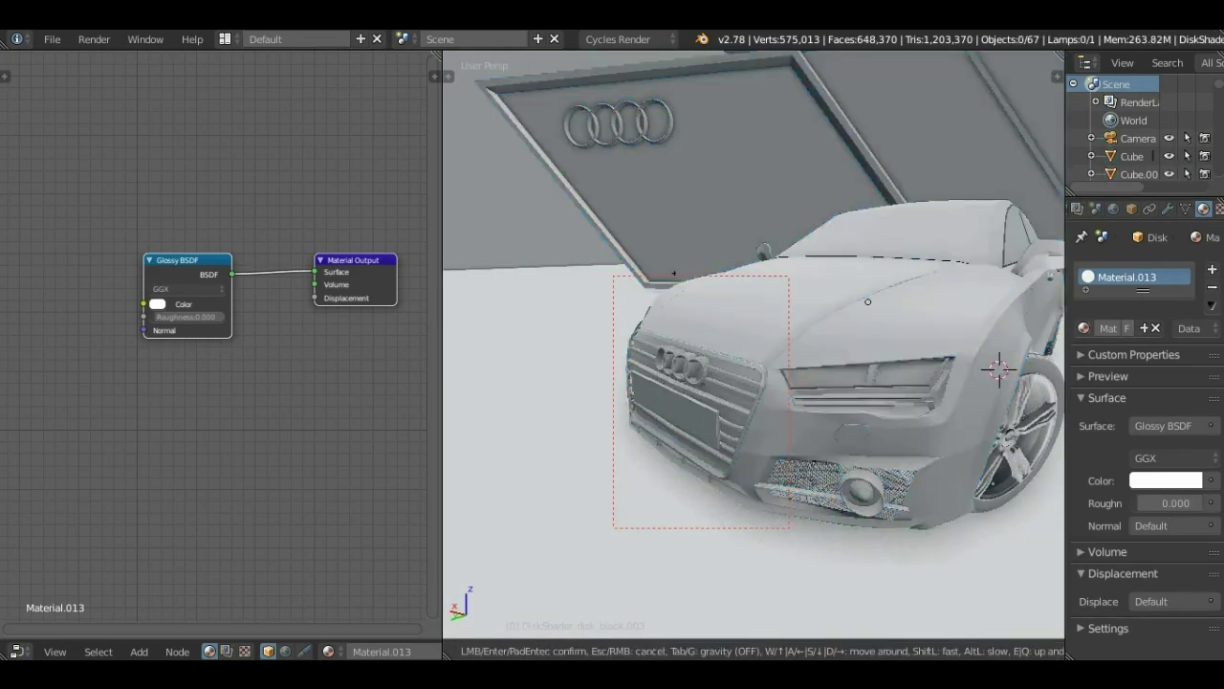
Switch the viewport to Rendered shading and orbit around the car front.
{"action": "scroll", "coordinate": [754, 345], "scroll_direction": "down", "scroll_amount": 3}
{"action": "key", "text": "z"}
{"action": "scroll", "coordinate": [880, 378], "scroll_direction": "up", "scroll_amount": 5}
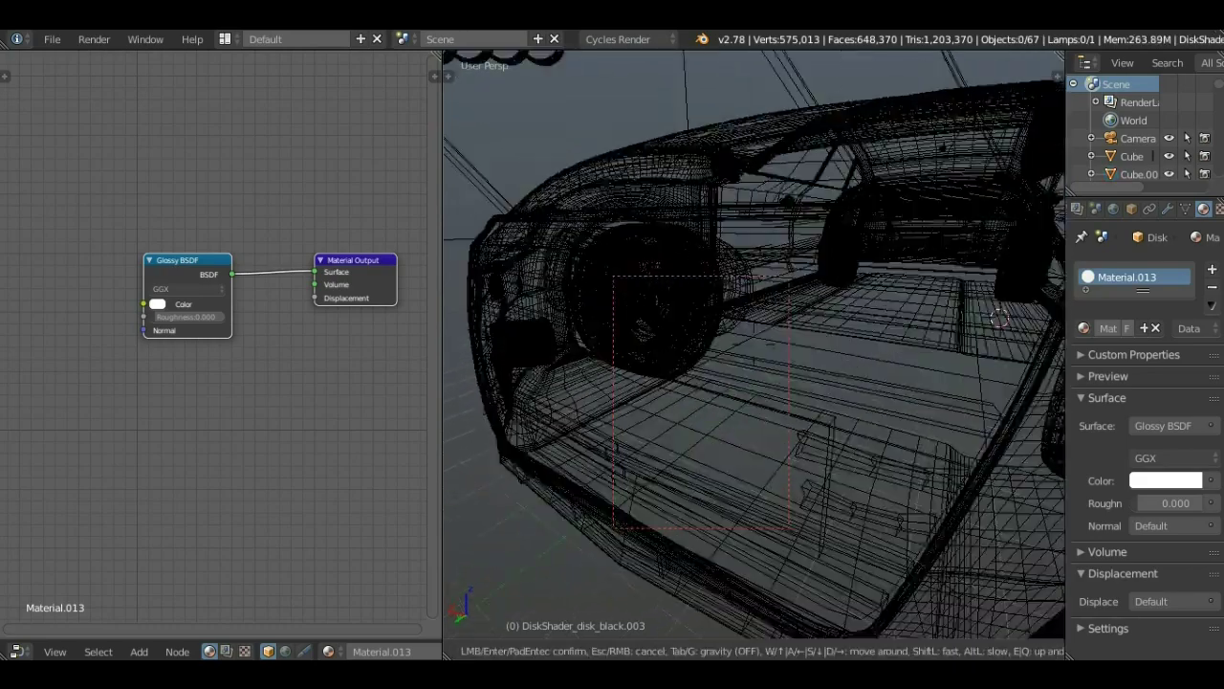
{"action": "key", "text": "z"}
{"action": "scroll", "coordinate": [753, 345], "scroll_direction": "down", "scroll_amount": 5}
{"action": "left_click", "coordinate": [768, 651]}
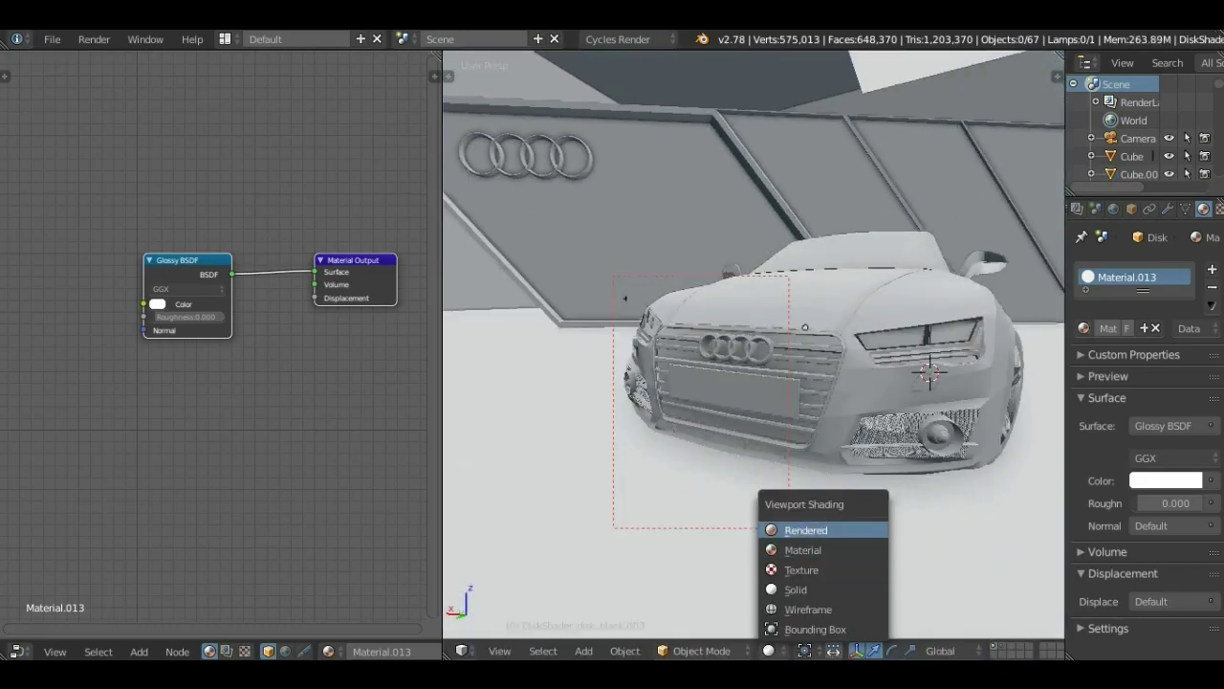
{"action": "left_click", "coordinate": [806, 530]}
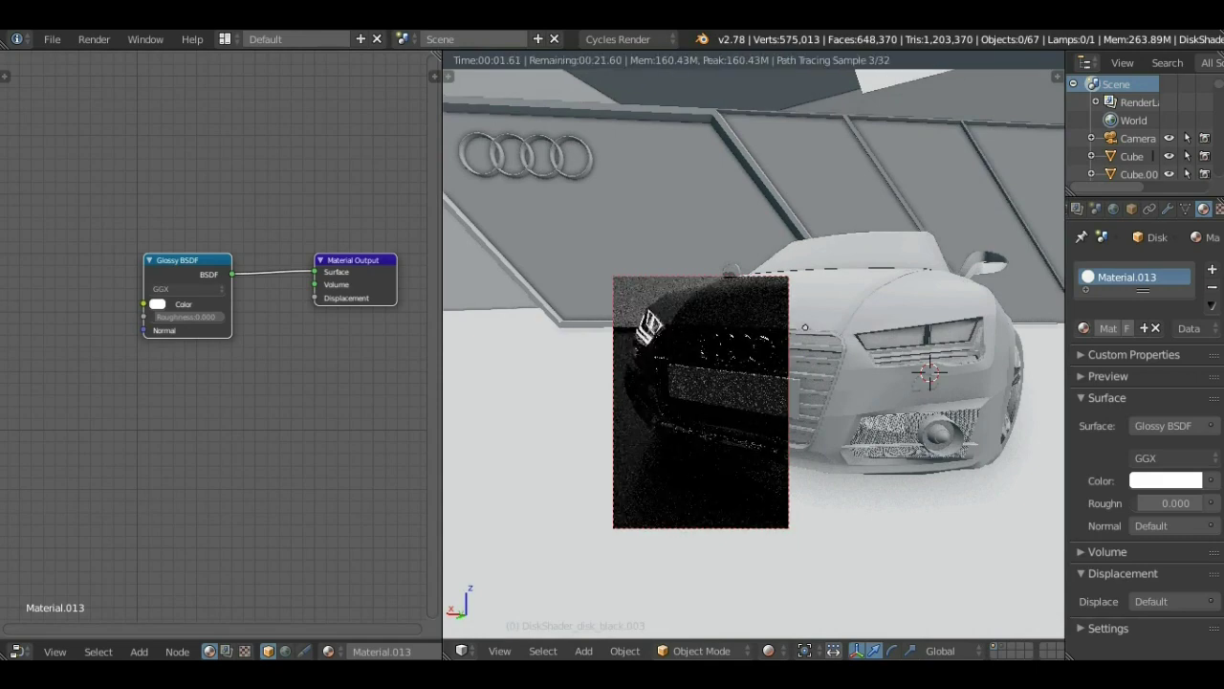
{"action": "middle_click_drag", "start_coordinate": [805, 327], "coordinate": [861, 334]}
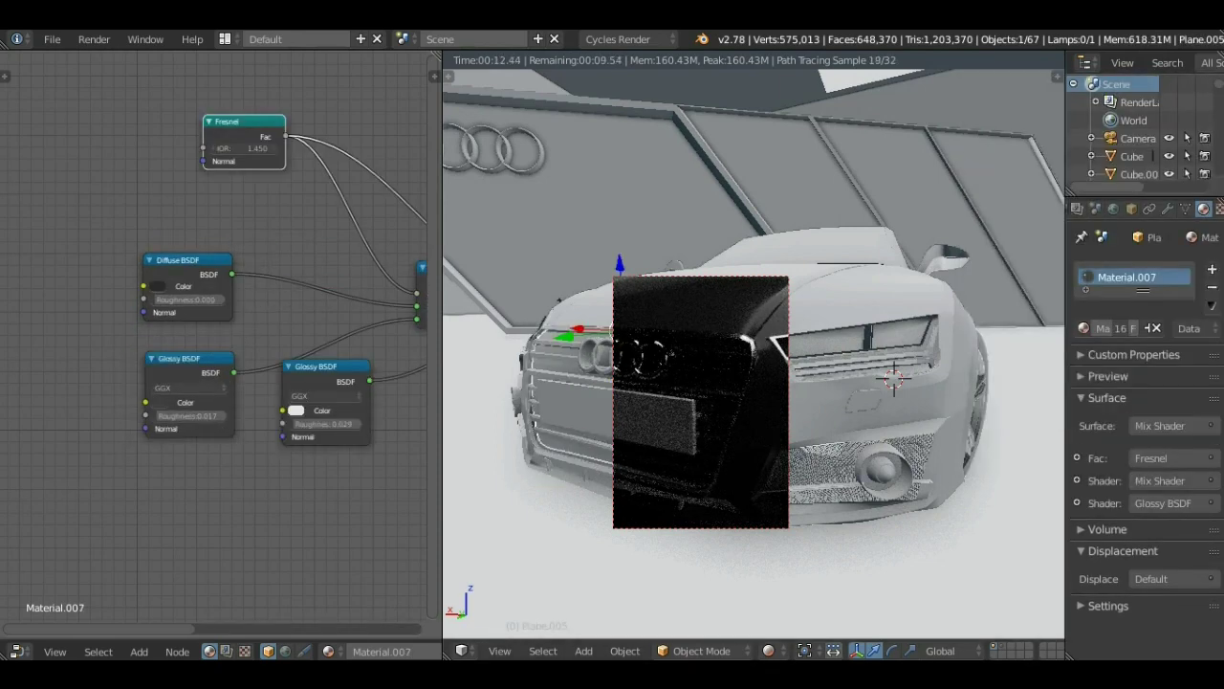
Check the grille material's colours, then give the licence plate a new Glossy BSDF material.
{"action": "left_click", "coordinate": [154, 294]}
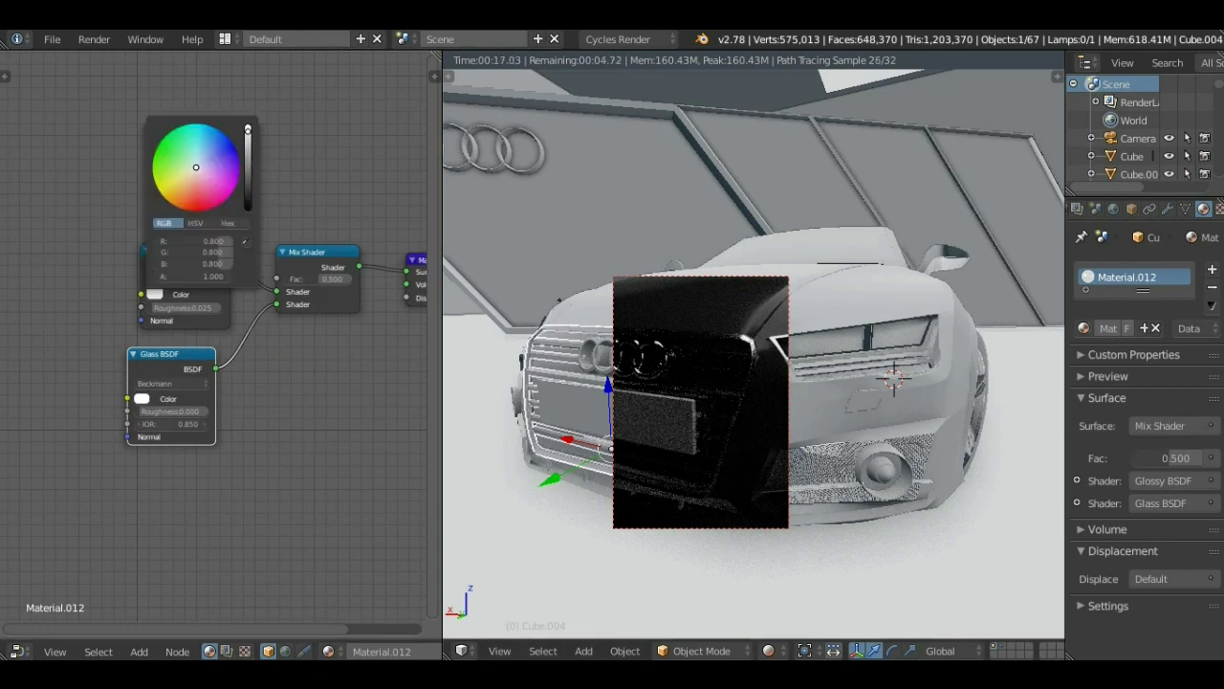
{"action": "left_click", "coordinate": [142, 398]}
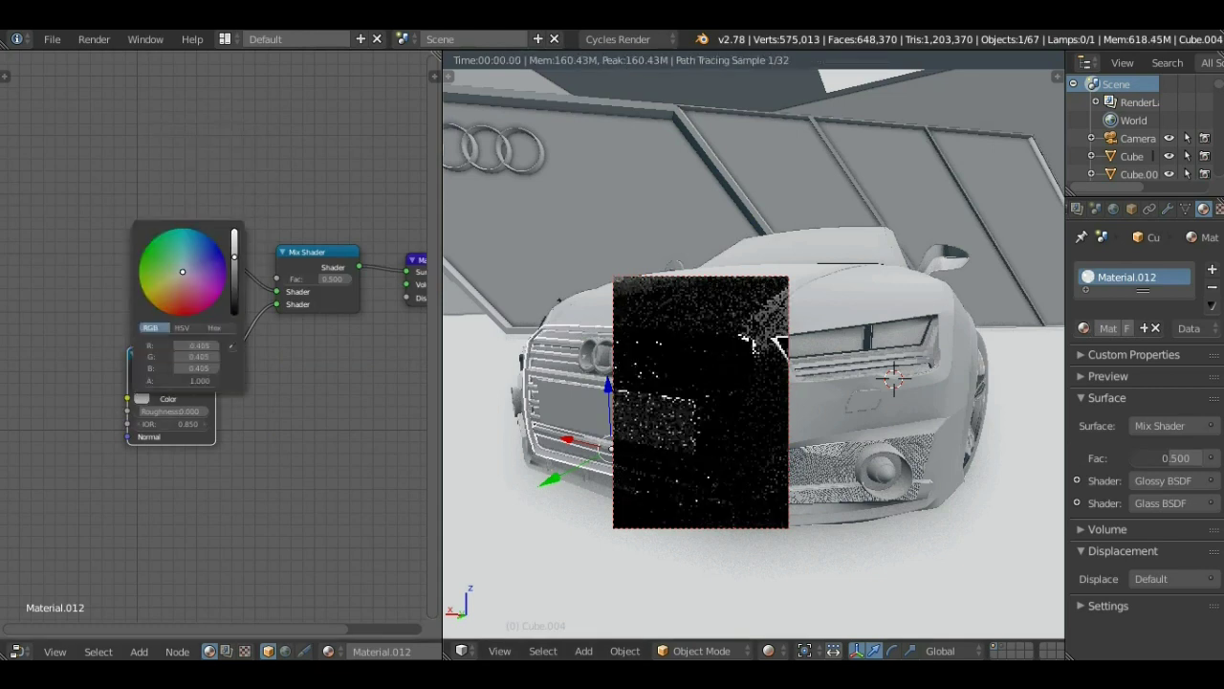
{"action": "right_click", "coordinate": [778, 343]}
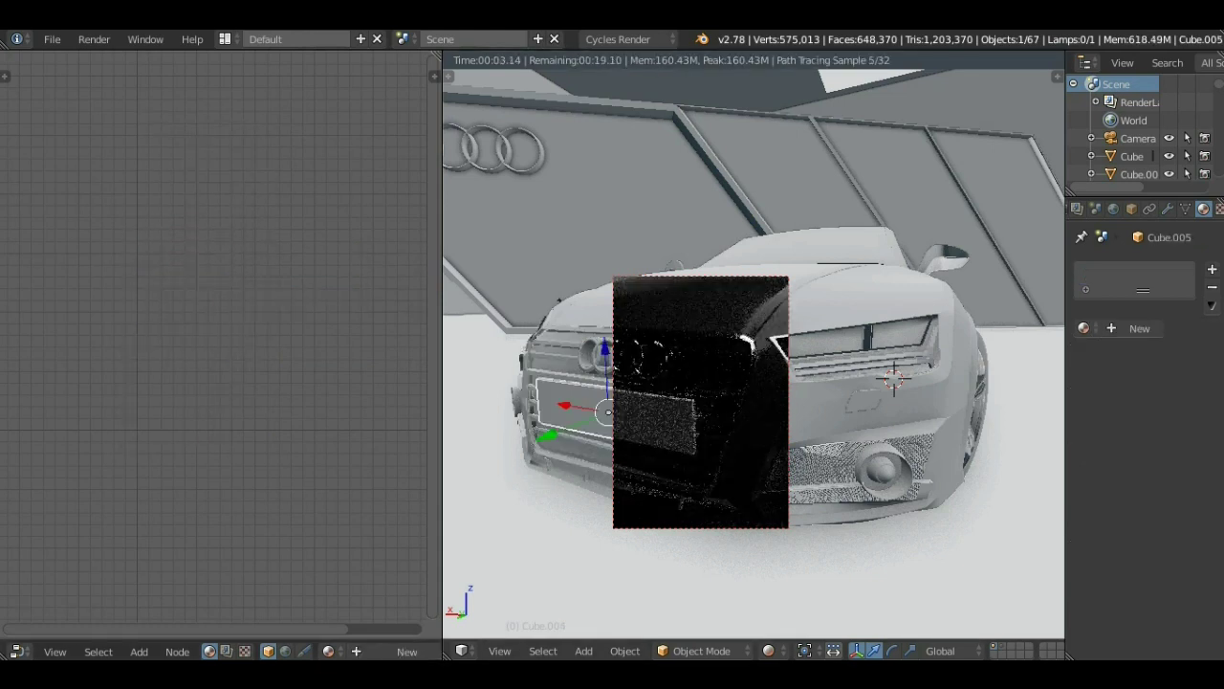
{"action": "left_click", "coordinate": [1133, 327]}
{"action": "left_click", "coordinate": [1167, 425]}
{"action": "left_click", "coordinate": [998, 186]}
{"action": "left_click", "coordinate": [1167, 480]}
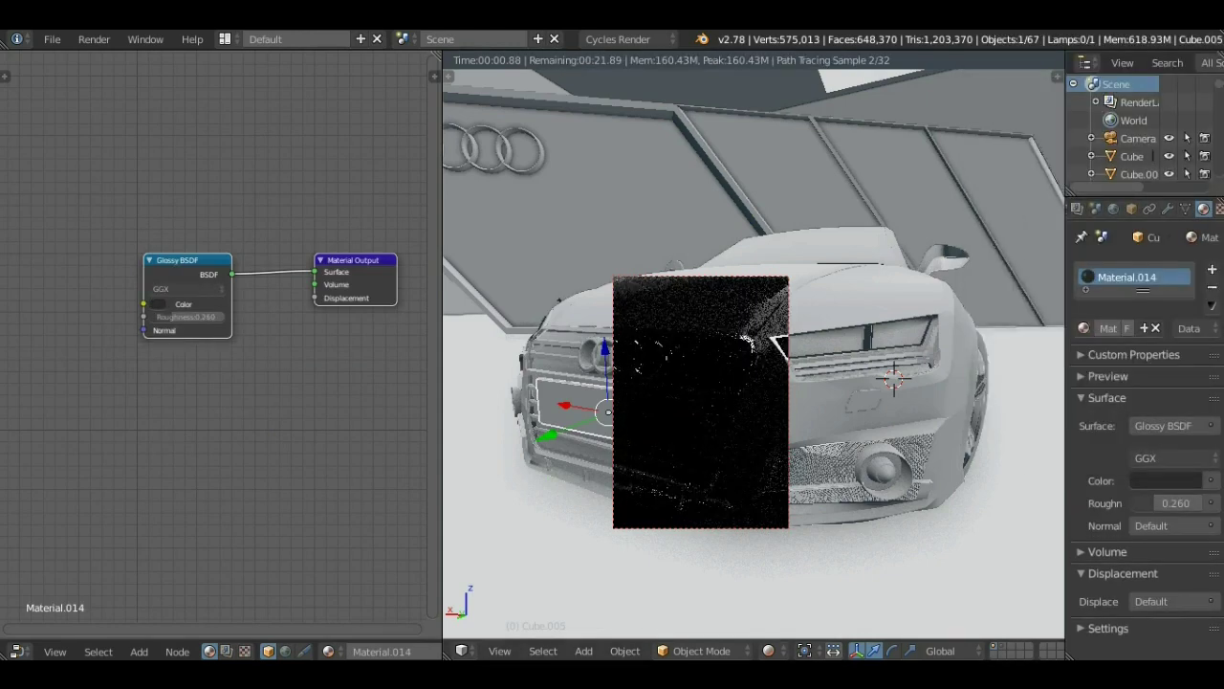
Select the grille, frame it in the view, and return to Rendered preview.
{"action": "right_click", "coordinate": [569, 402]}
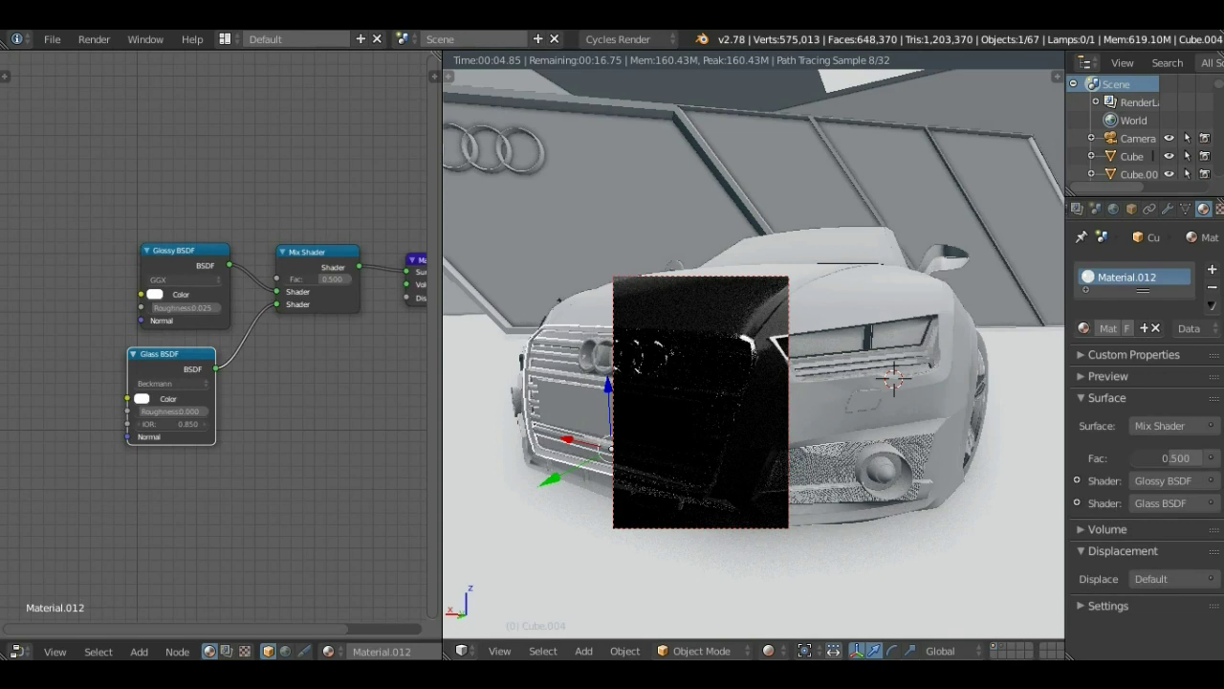
{"action": "right_click", "coordinate": [851, 278]}
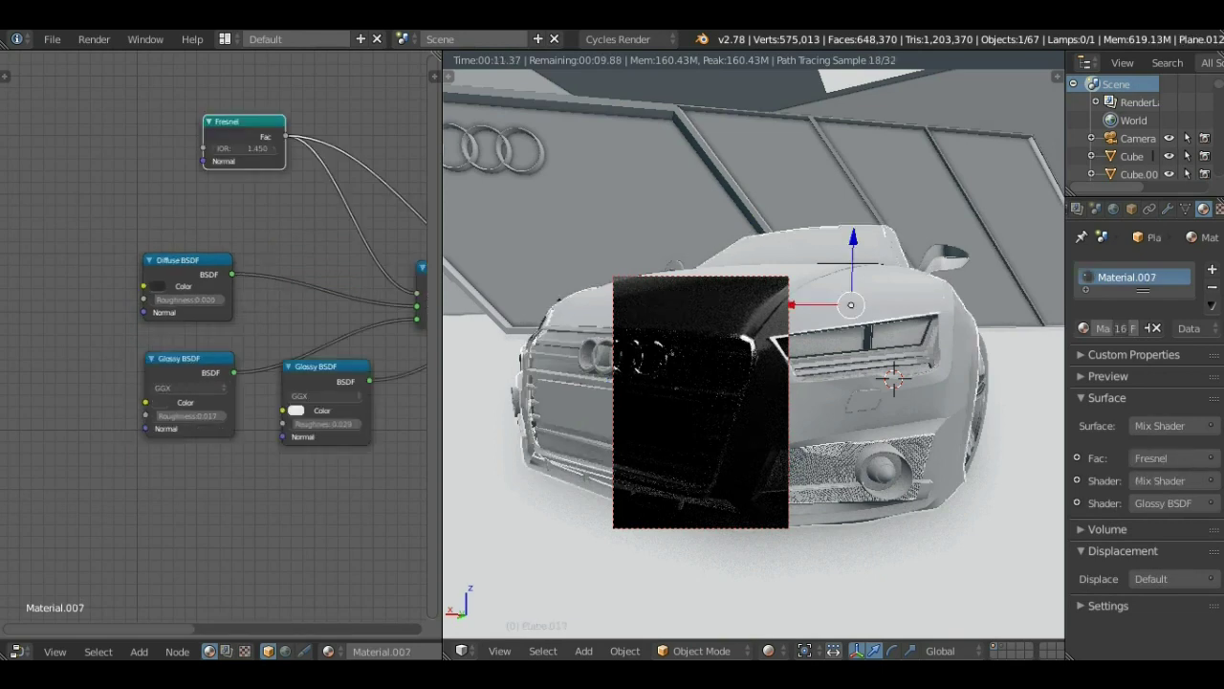
{"action": "right_click", "coordinate": [569, 402]}
{"action": "key", "text": "KP_Decimal"}
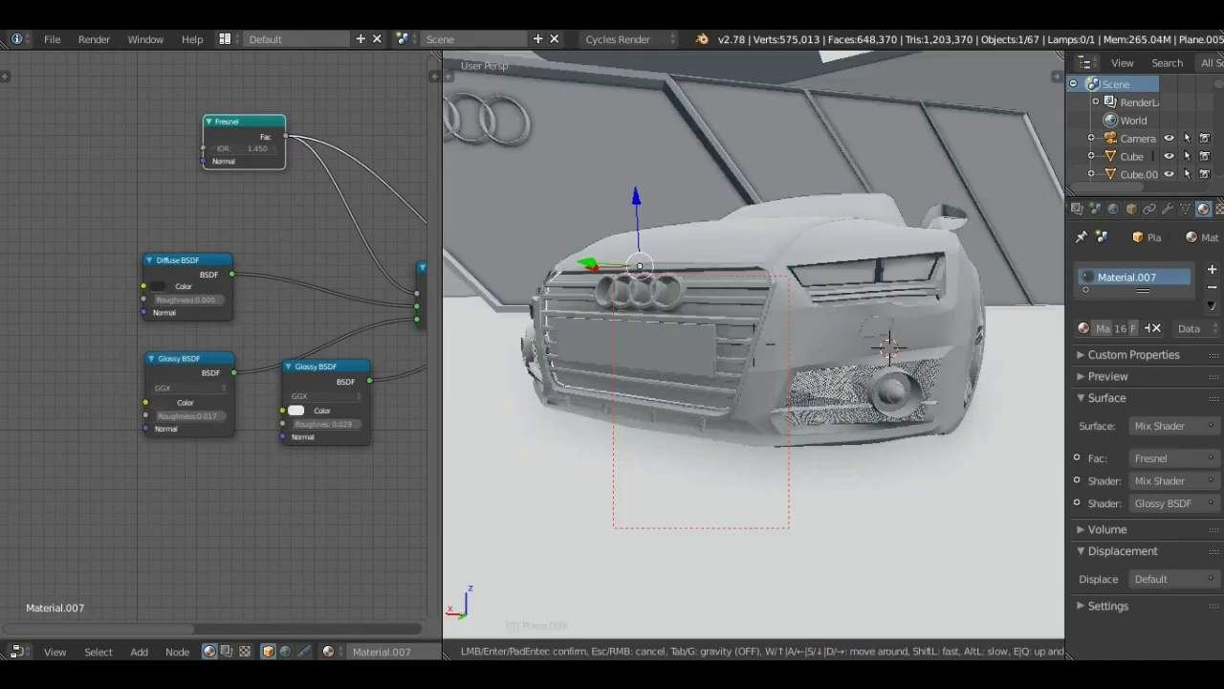
{"action": "left_click", "coordinate": [769, 651]}
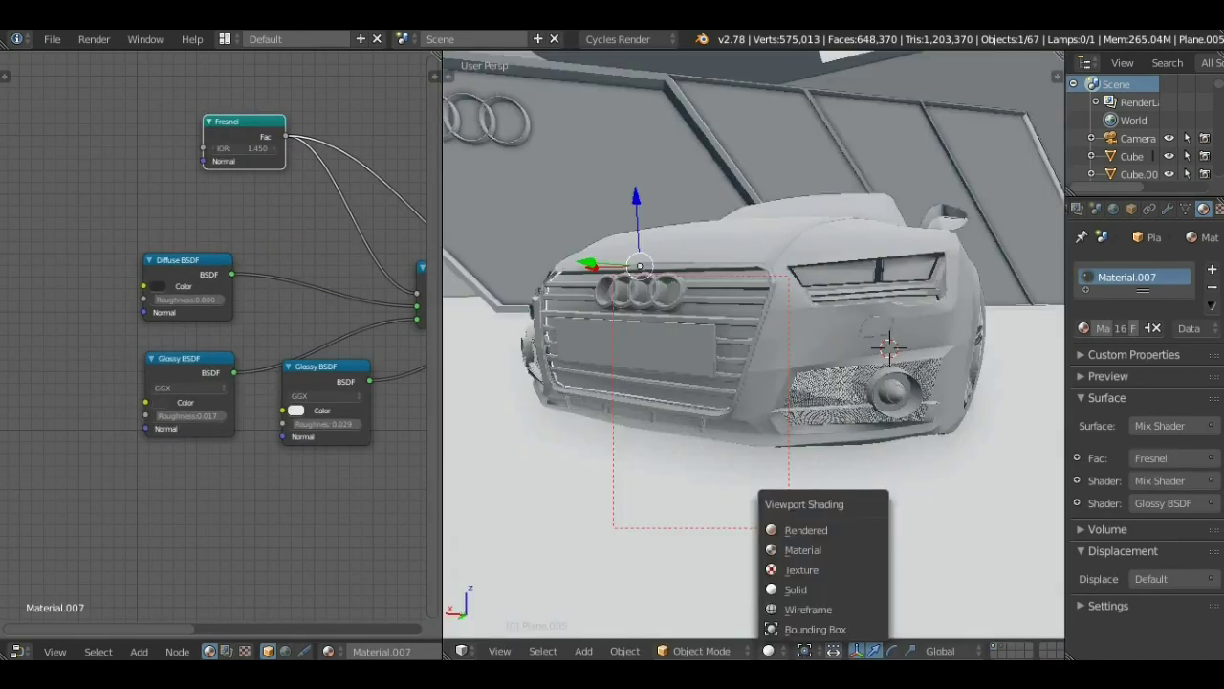
{"action": "left_click", "coordinate": [806, 530]}
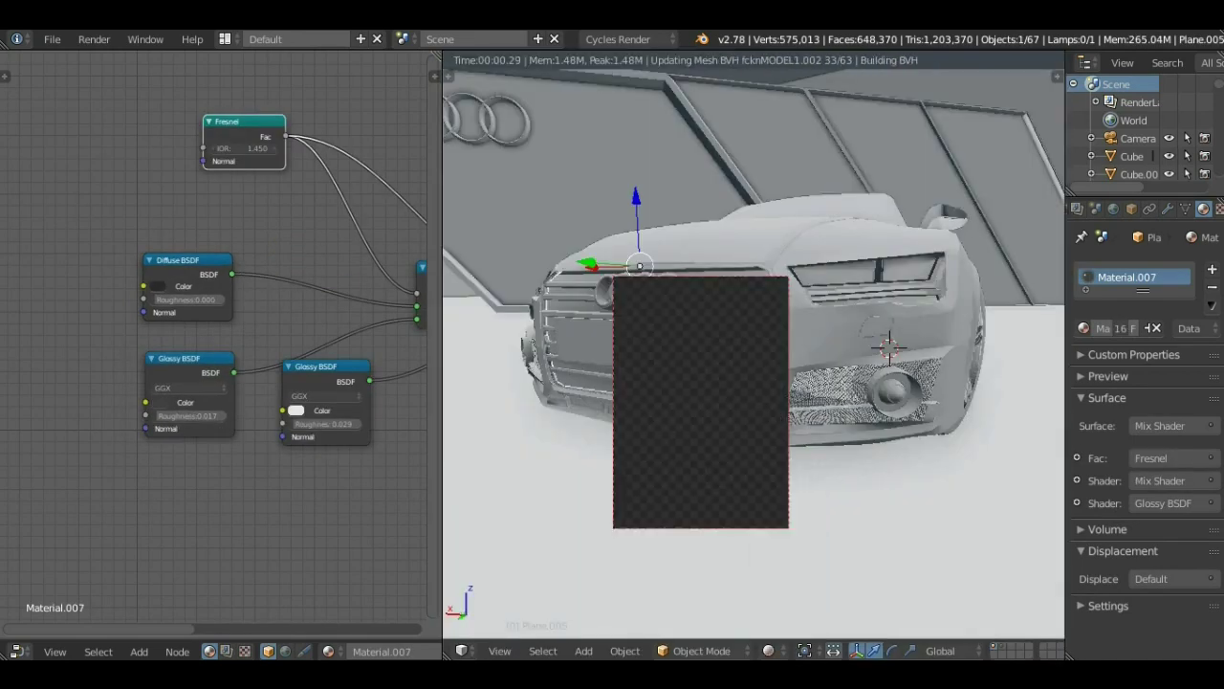
Raise the car body paint's Diffuse BSDF colour to white.
{"action": "middle_click_drag", "start_coordinate": [210, 382], "coordinate": [199, 419]}
{"action": "left_click", "coordinate": [146, 323]}
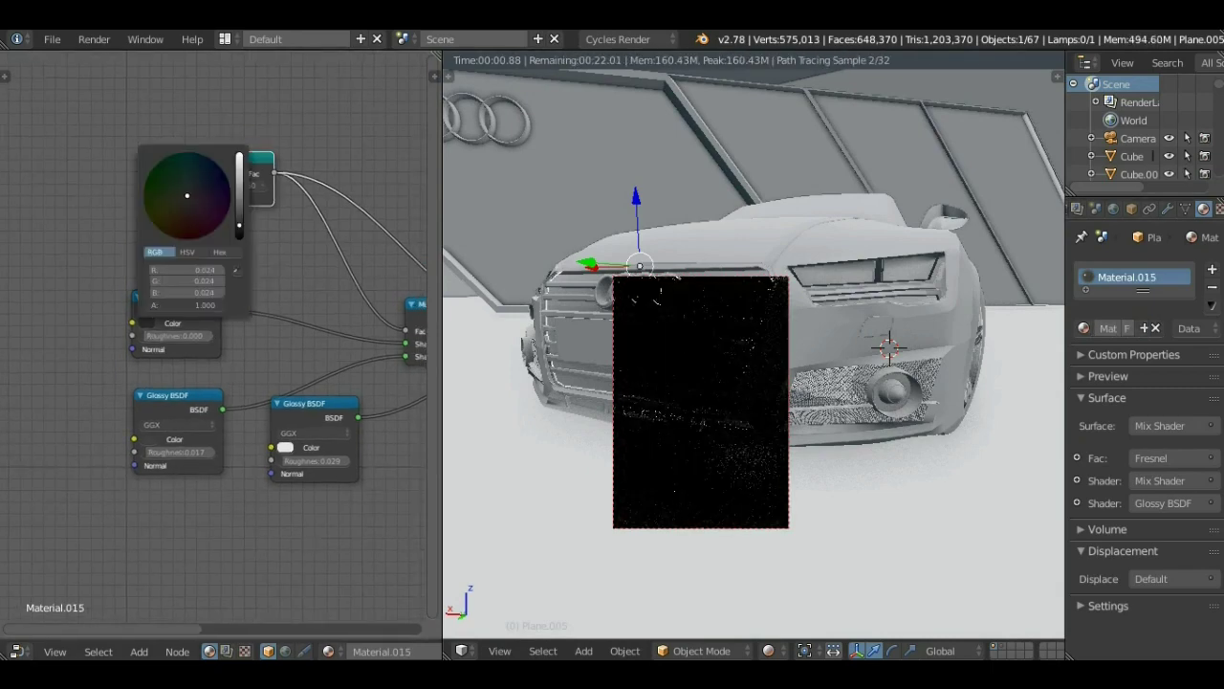
{"action": "middle_click_drag", "start_coordinate": [651, 315], "coordinate": [594, 304]}
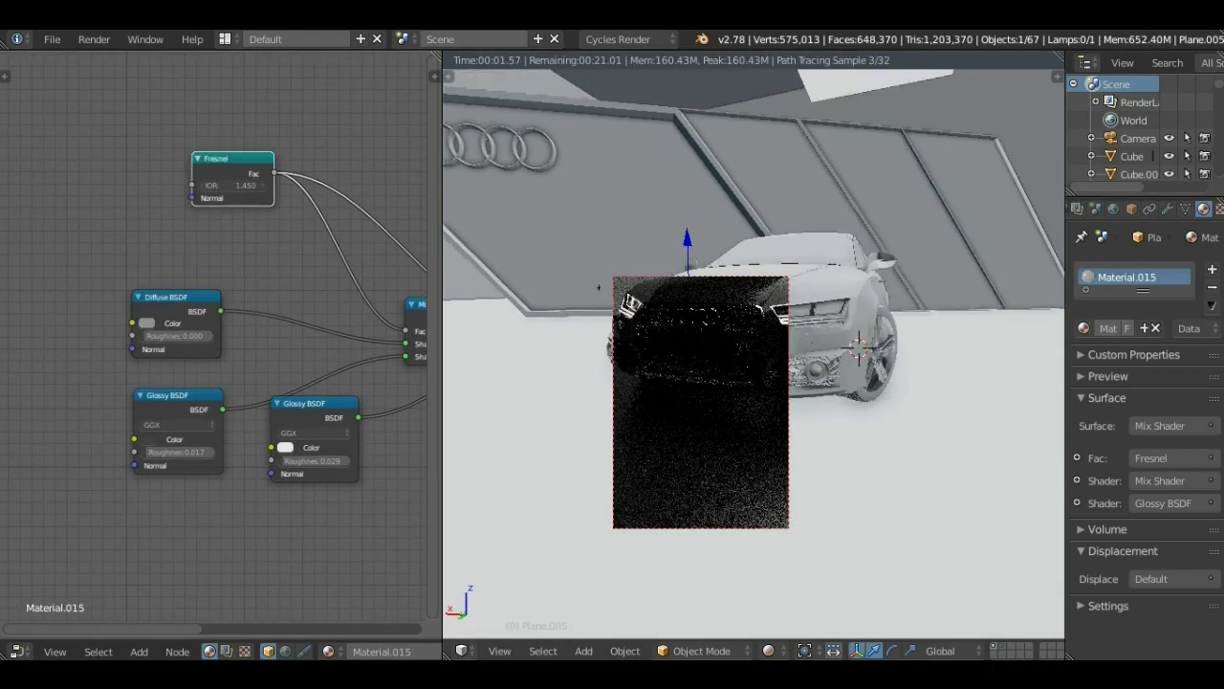
{"action": "left_click", "coordinate": [146, 323]}
{"action": "left_click_drag", "start_coordinate": [246, 211], "coordinate": [247, 153]}
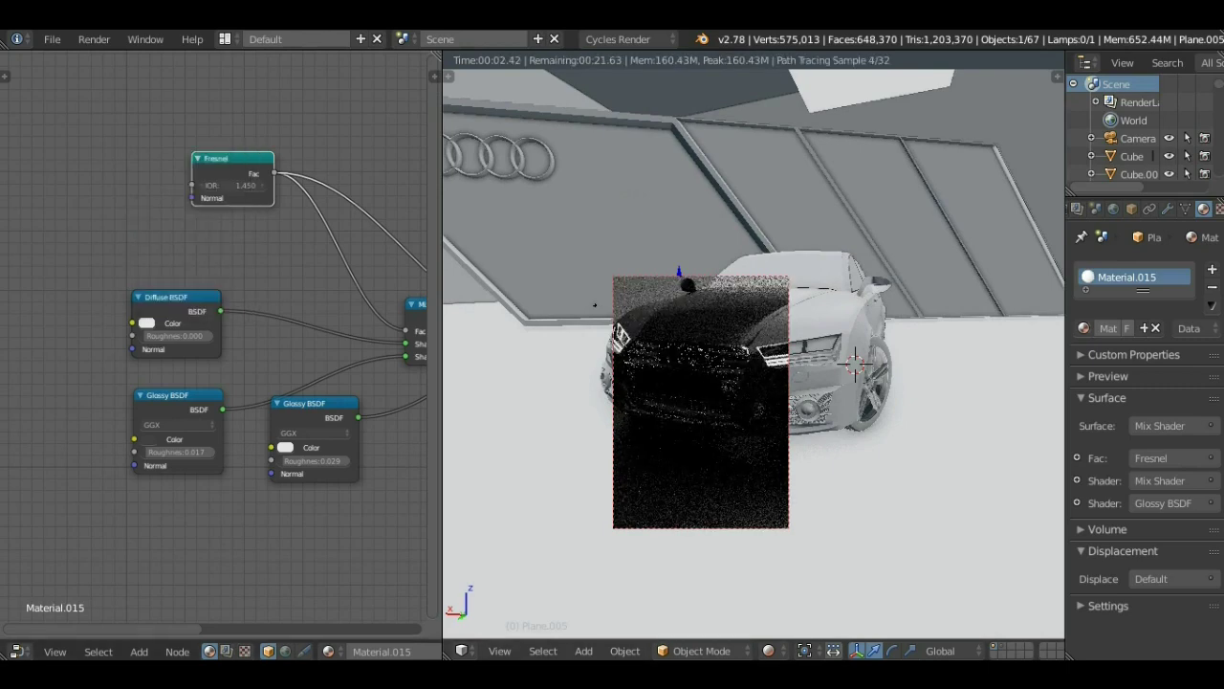
Lighten the licence plate's glossy colour to grey.
{"action": "right_click", "coordinate": [594, 304]}
{"action": "left_click", "coordinate": [1165, 481]}
{"action": "left_click_drag", "start_coordinate": [1195, 286], "coordinate": [1195, 229]}
{"action": "scroll", "coordinate": [754, 344], "scroll_direction": "up", "scroll_amount": 5}
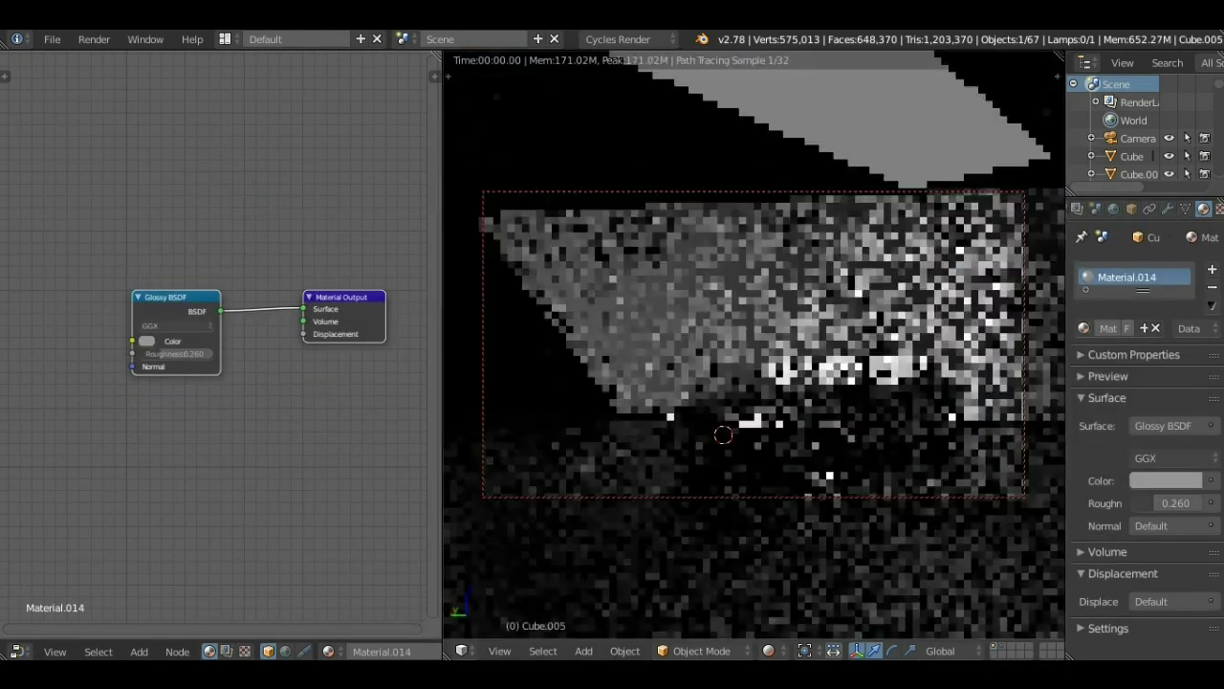
Select the floor plane and give it a new Glossy BSDF material at 0.041 roughness.
{"action": "key", "text": "shift+f"}
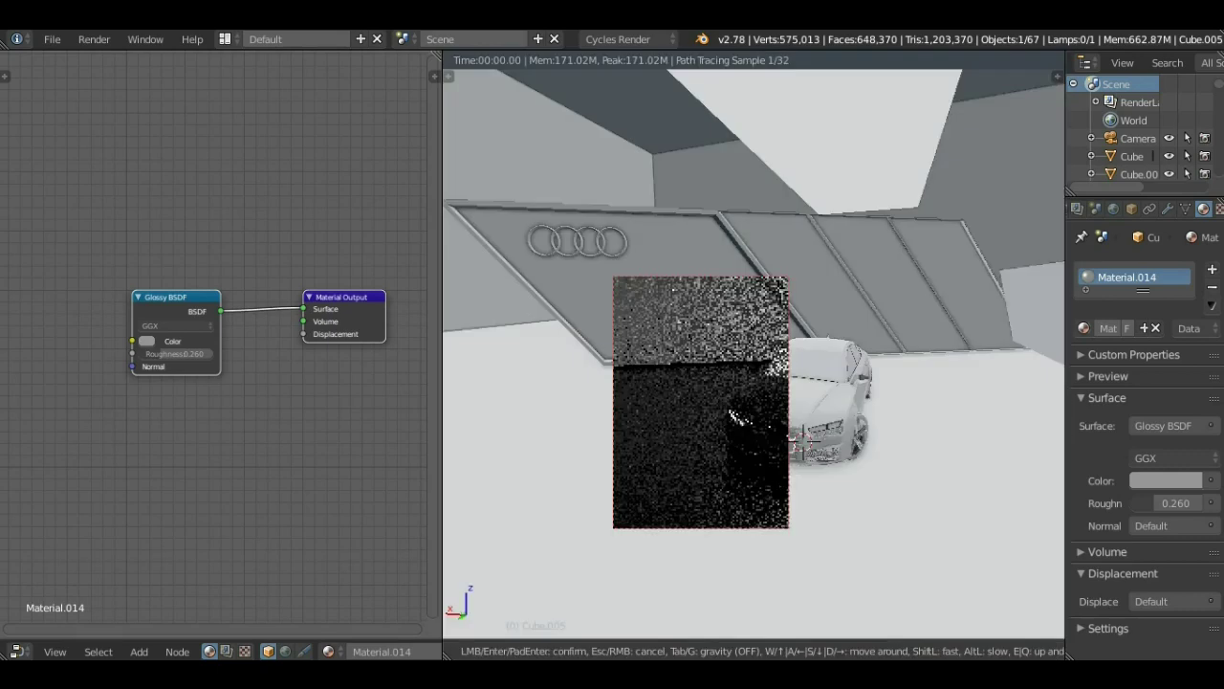
{"action": "key", "text": "s"}
{"action": "key", "text": "Return"}
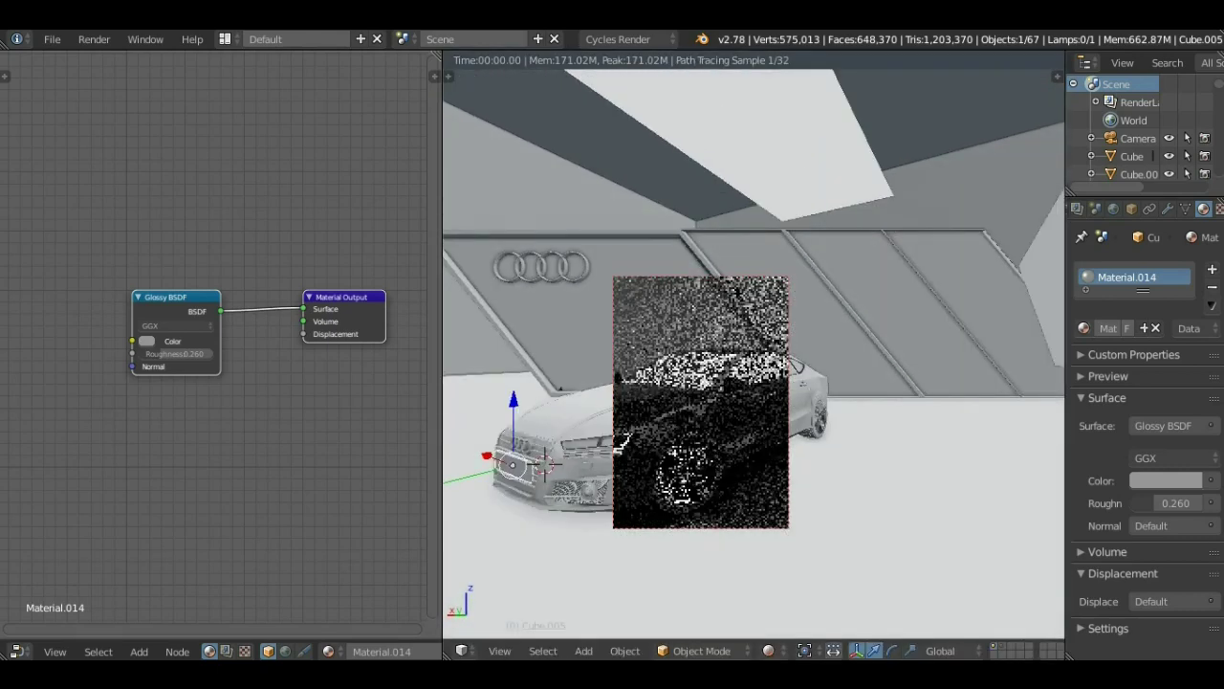
{"action": "right_click", "coordinate": [790, 378]}
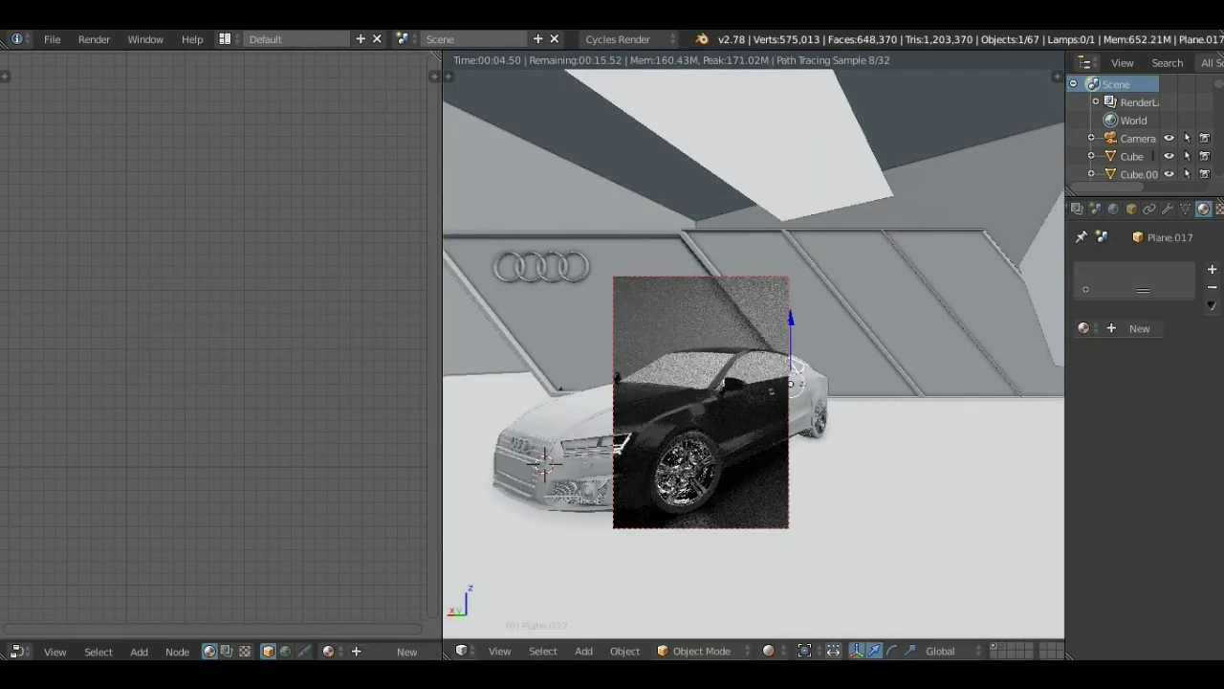
{"action": "left_click", "coordinate": [1133, 328]}
{"action": "left_click", "coordinate": [1163, 425]}
{"action": "left_click", "coordinate": [1039, 186]}
{"action": "left_click_drag", "start_coordinate": [1171, 503], "coordinate": [1186, 503]}
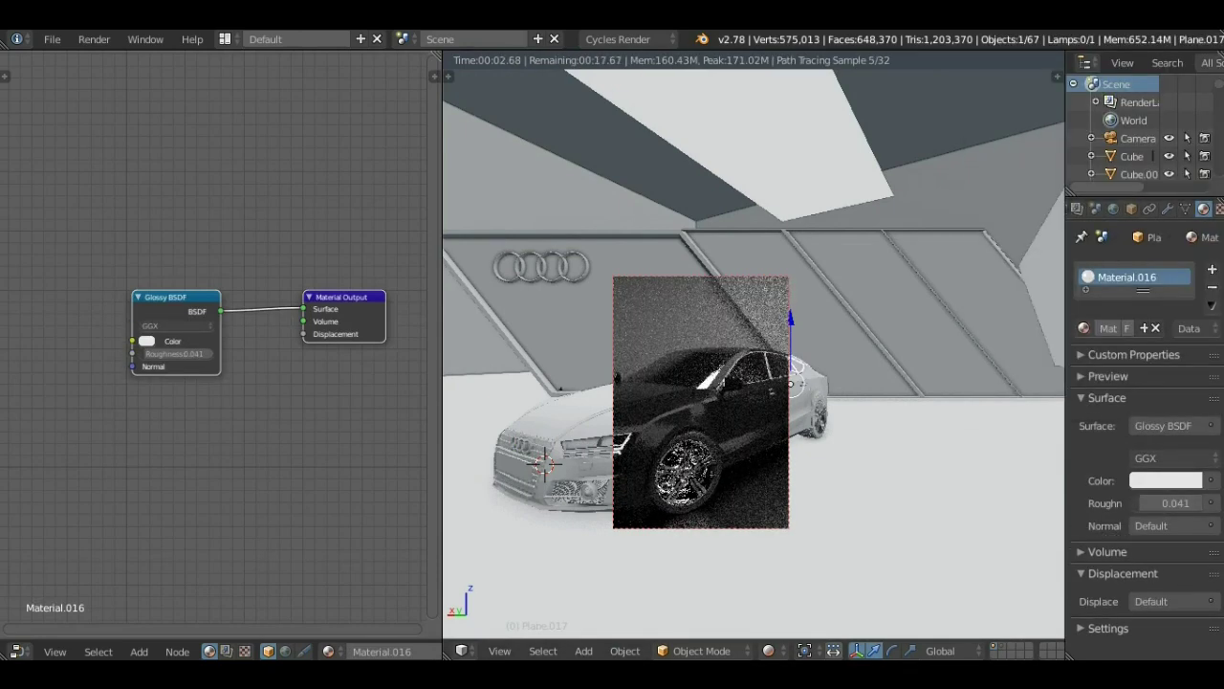
Move to a new viewpoint, select everything in wireframe, and box-deselect some objects.
{"action": "key", "text": "w"}
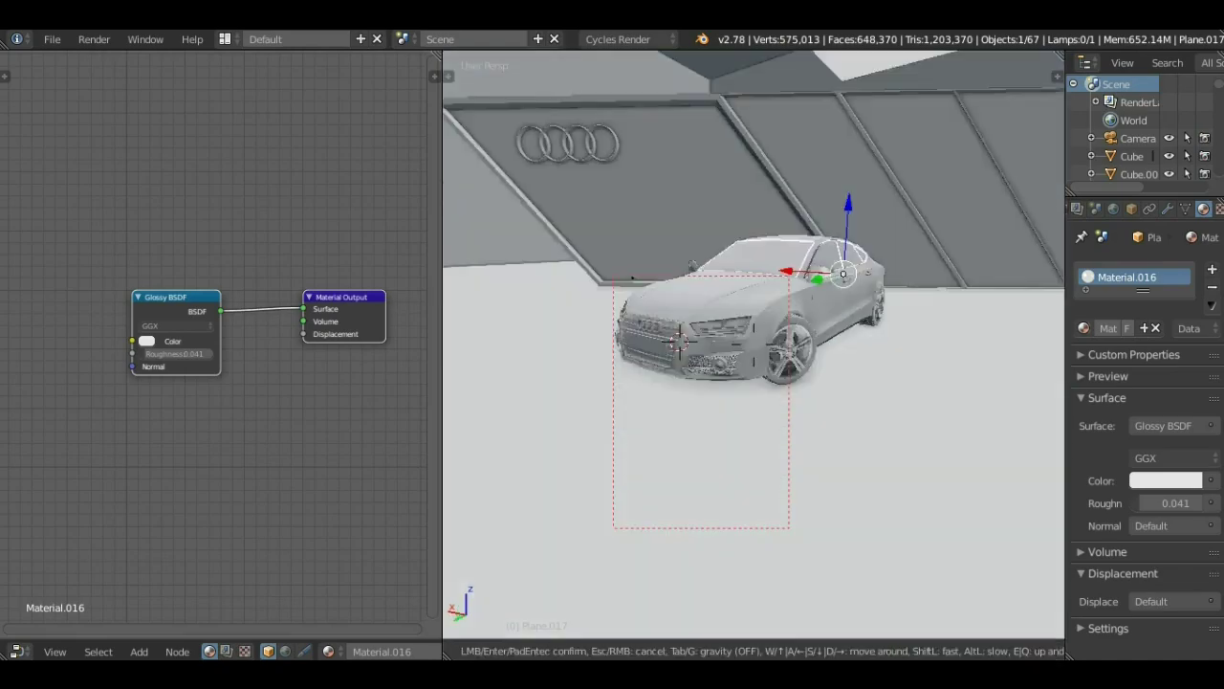
{"action": "key", "text": "Return"}
{"action": "key", "text": "a"}
{"action": "key", "text": "z"}
{"action": "middle_click_drag", "start_coordinate": [632, 373], "coordinate": [703, 238]}
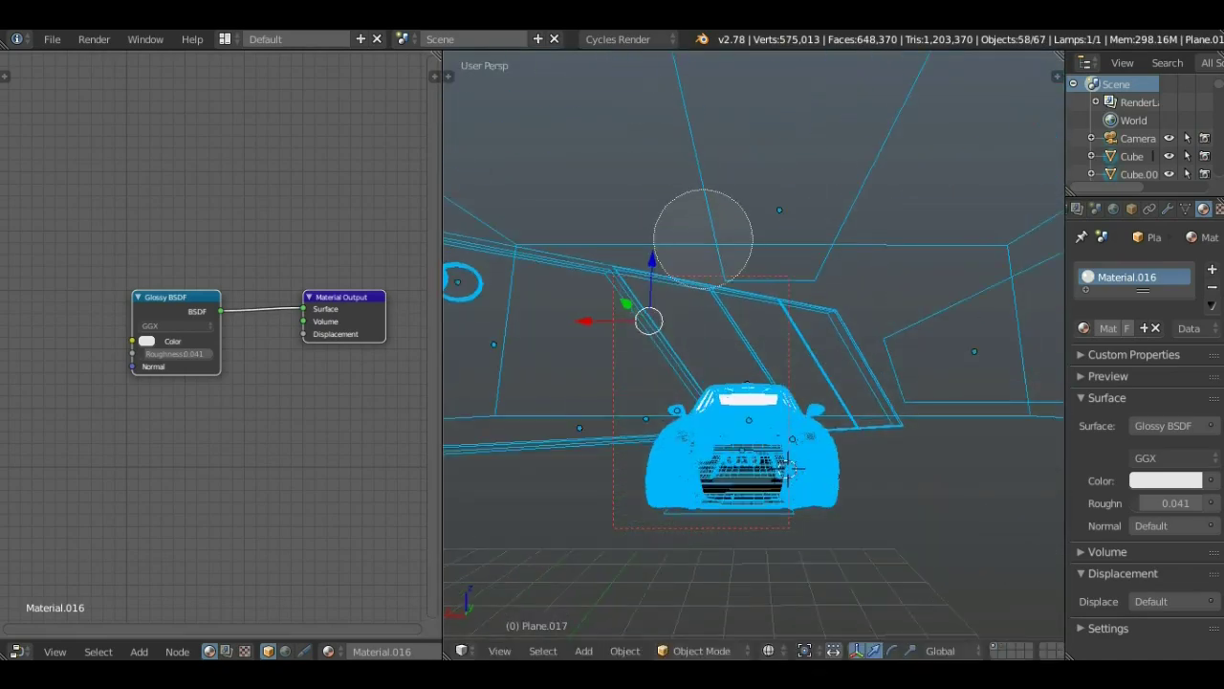
Deselect all, turn on Rendered preview, and select and fly the view to the plane.
{"action": "key", "text": "a"}
{"action": "key", "text": "z"}
{"action": "key", "text": "shift+f"}
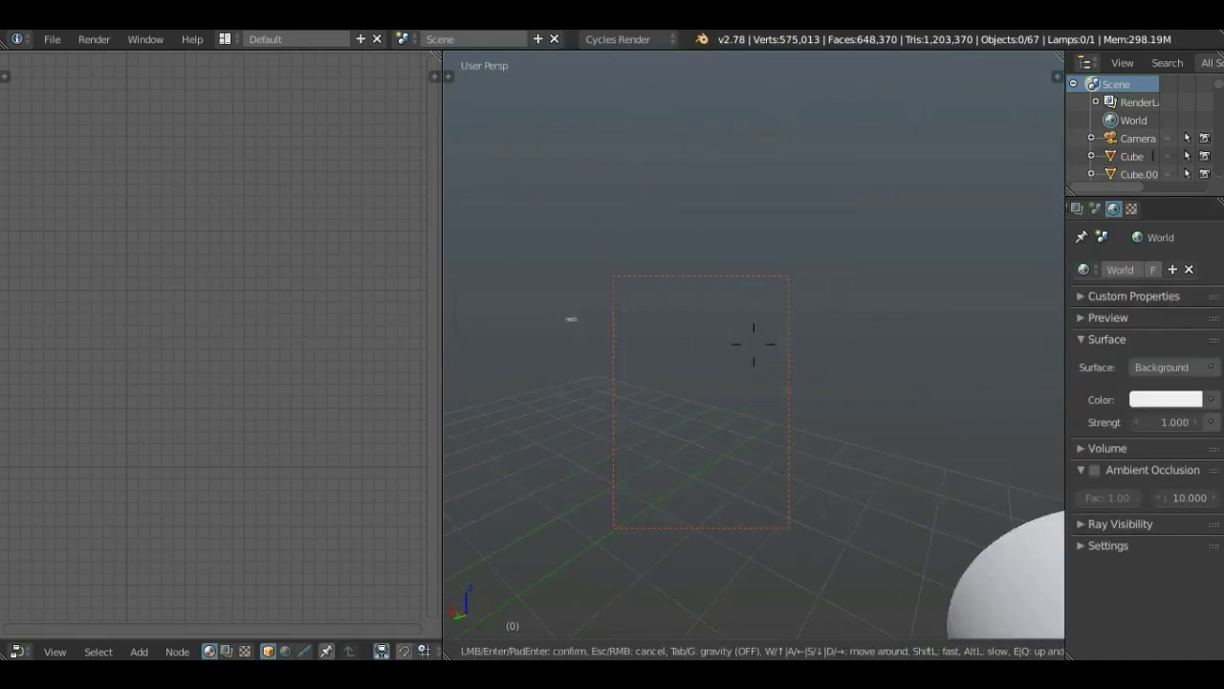
{"action": "left_click", "coordinate": [669, 332]}
{"action": "key", "text": "shift+z"}
{"action": "right_click", "coordinate": [670, 332]}
{"action": "key", "text": "shift+f"}
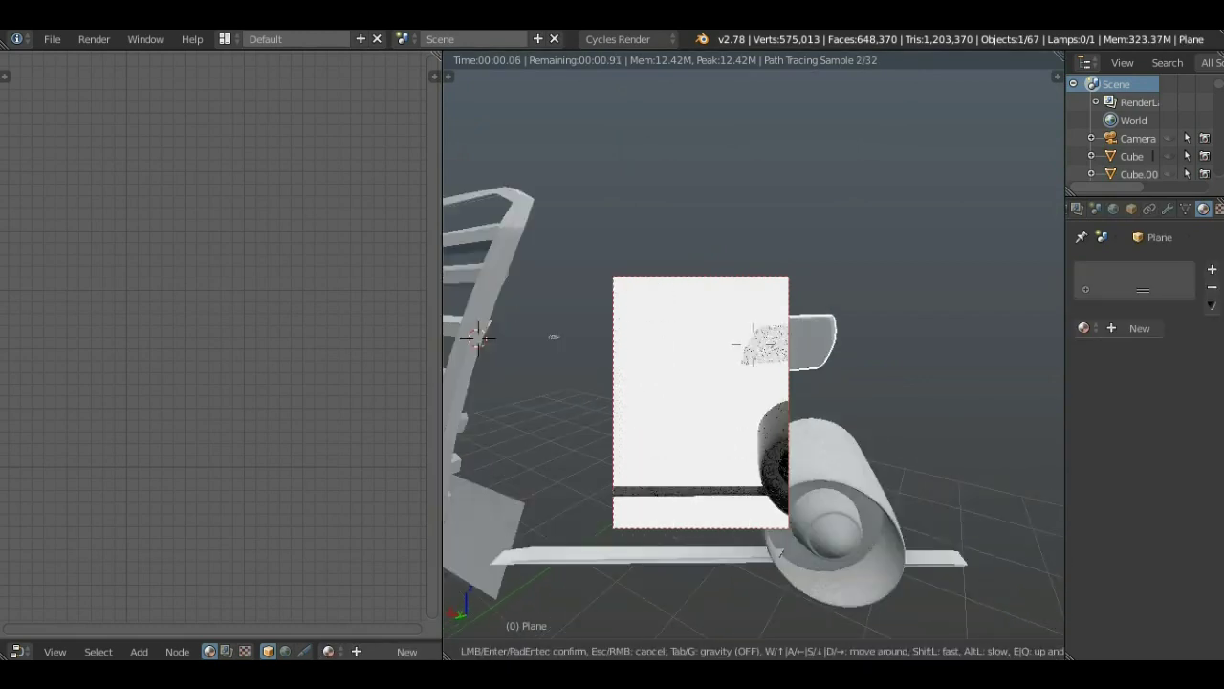
{"action": "key", "text": "Return"}
Create a new material for the plane with a Mix Shader and a Glossy BSDF node.
{"action": "left_click", "coordinate": [407, 651]}
{"action": "key", "text": "shift+a"}
{"action": "type", "text": "mi"}
{"action": "key", "text": "Return"}
{"action": "left_click", "coordinate": [287, 286]}
{"action": "key", "text": "shift+a"}
{"action": "key", "text": "shift+s"}
{"action": "left_click", "coordinate": [316, 331]}
{"action": "left_click_drag", "start_coordinate": [306, 341], "coordinate": [137, 384]}
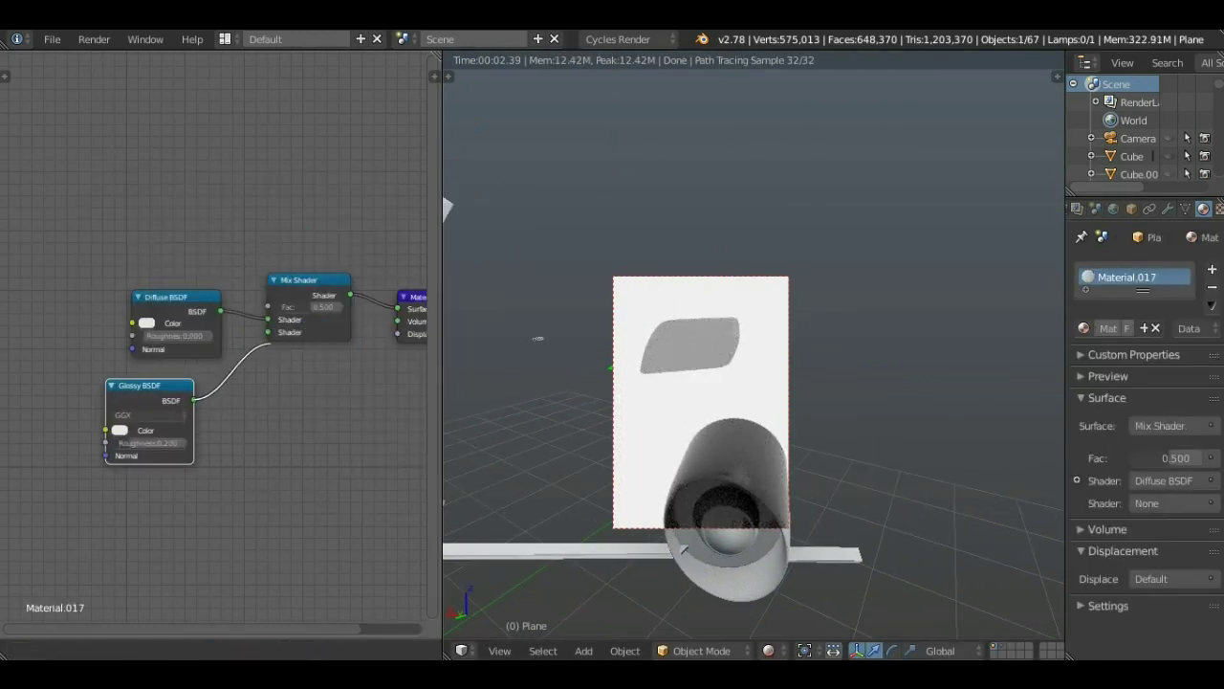
Add a second Mix Shader fed by a glossy node and blended by a Fresnel node.
{"action": "key", "text": "shift+d"}
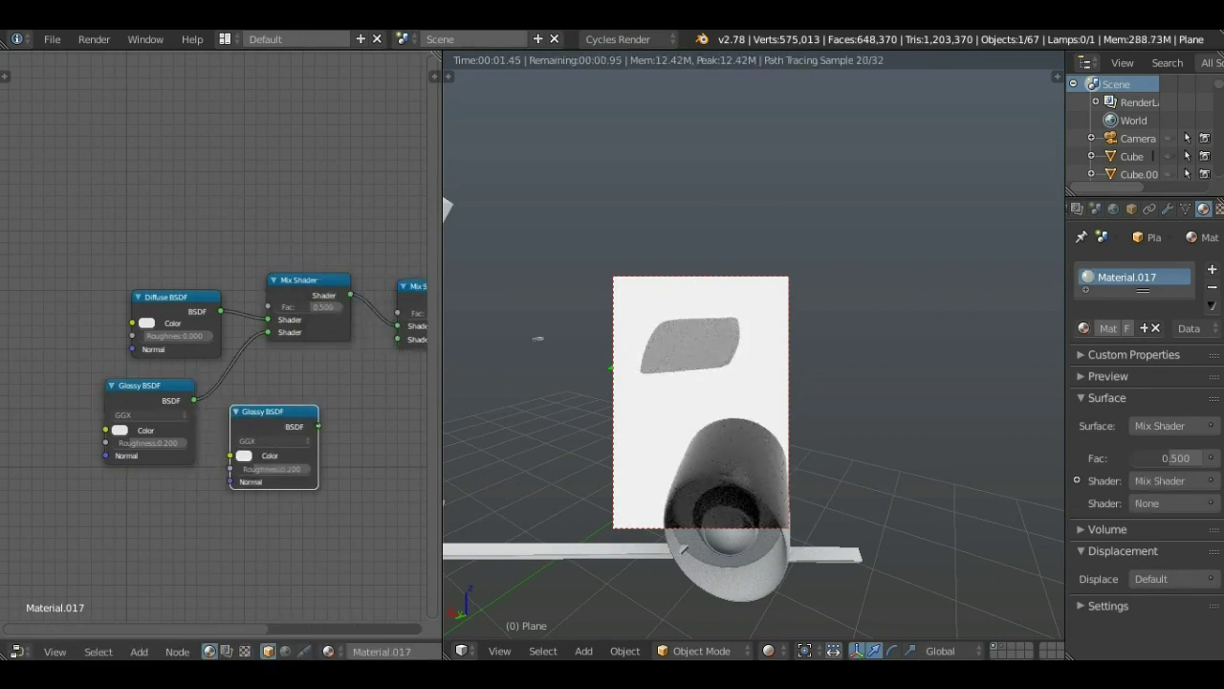
{"action": "left_click_drag", "start_coordinate": [318, 426], "coordinate": [397, 340]}
{"action": "key", "text": "shift+a"}
{"action": "left_click", "coordinate": [249, 240]}
{"action": "left_click", "coordinate": [218, 203]}
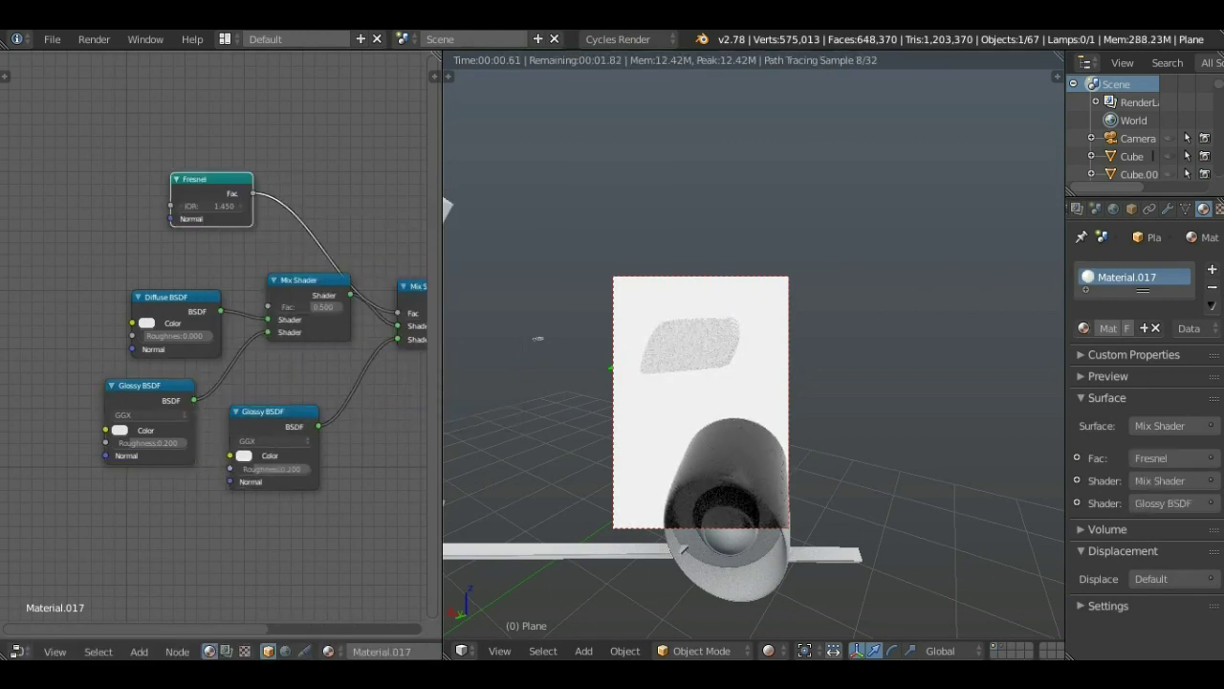
Tint the diffuse and glossy colours orange and adjust the white glossy layer's colour.
{"action": "left_click", "coordinate": [146, 322]}
{"action": "left_click", "coordinate": [170, 287]}
{"action": "left_click", "coordinate": [120, 430]}
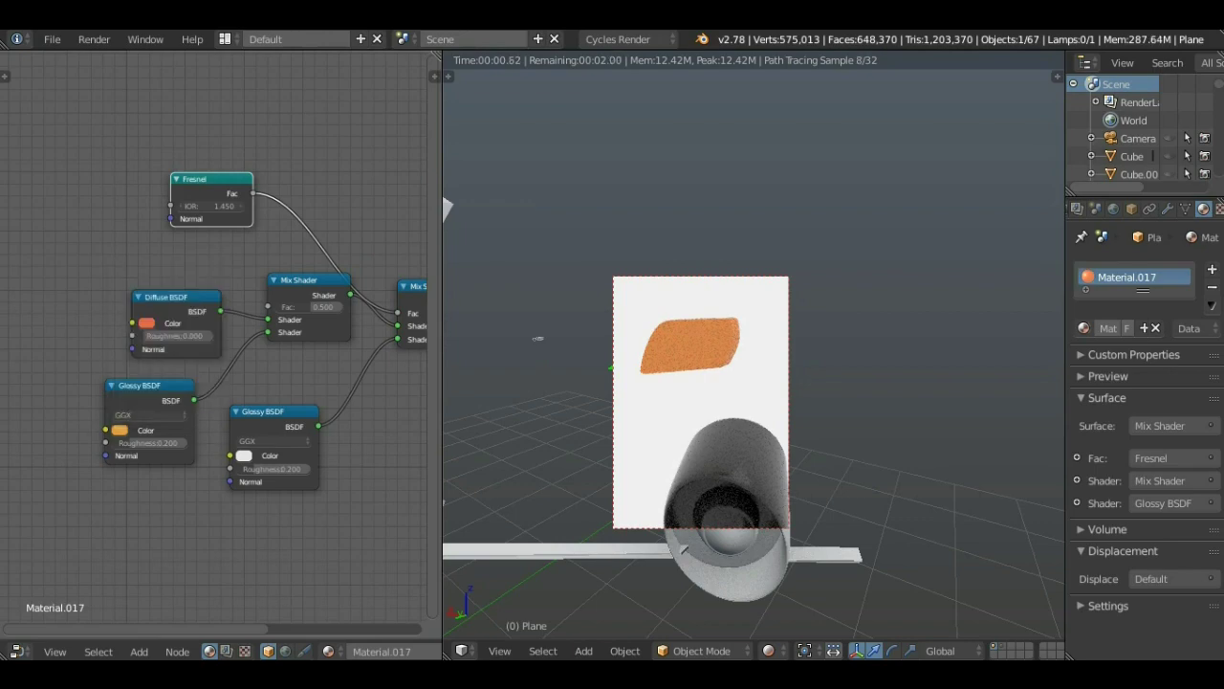
{"action": "left_click", "coordinate": [243, 455]}
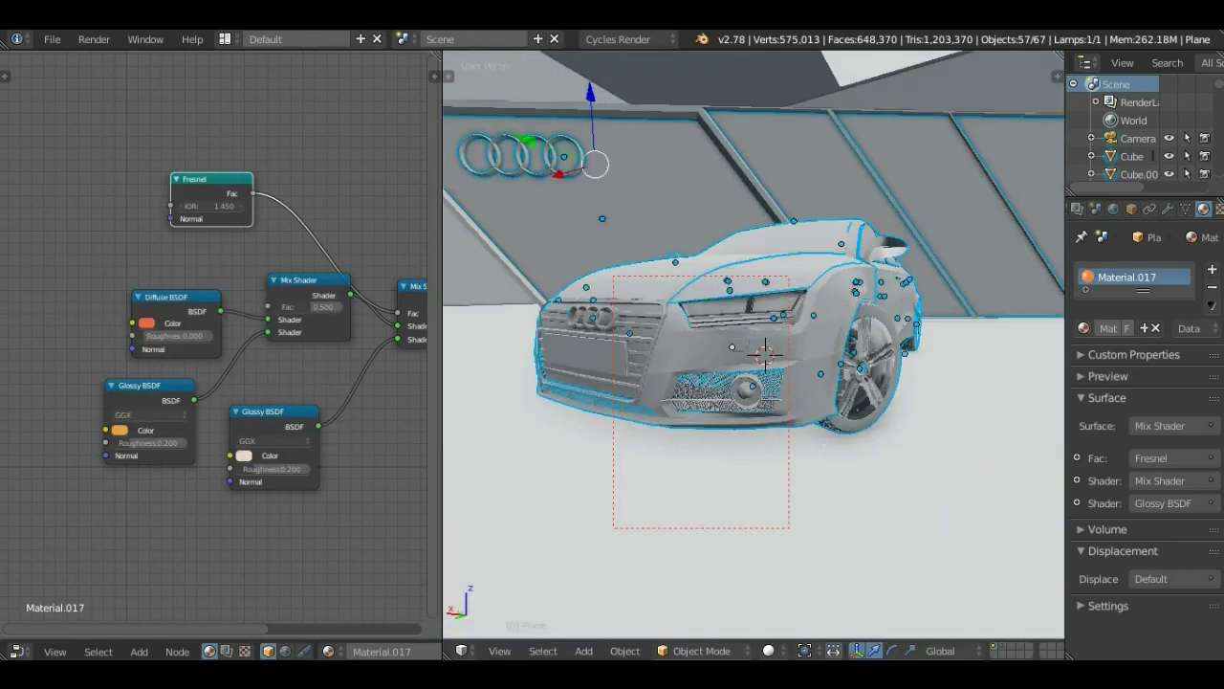
{"action": "left_click", "coordinate": [768, 651]}
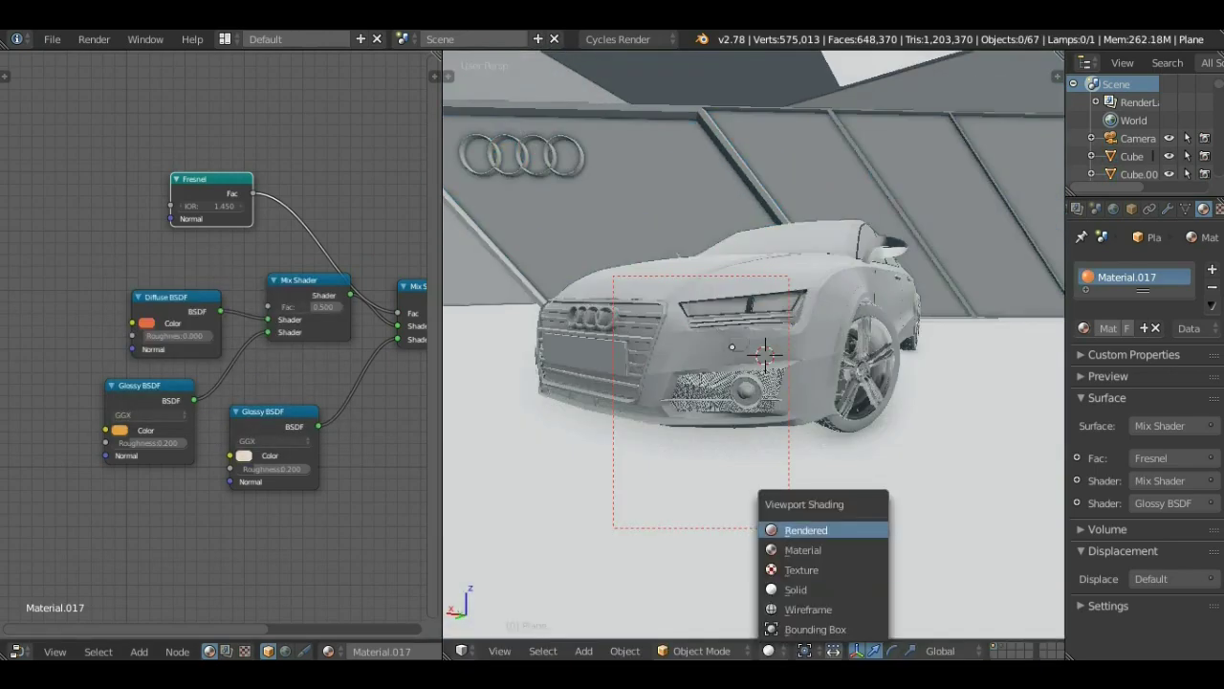
Show the rendered preview and scroll the light panel's Object properties to Cycles Ray Visibility.
{"action": "left_click", "coordinate": [806, 530]}
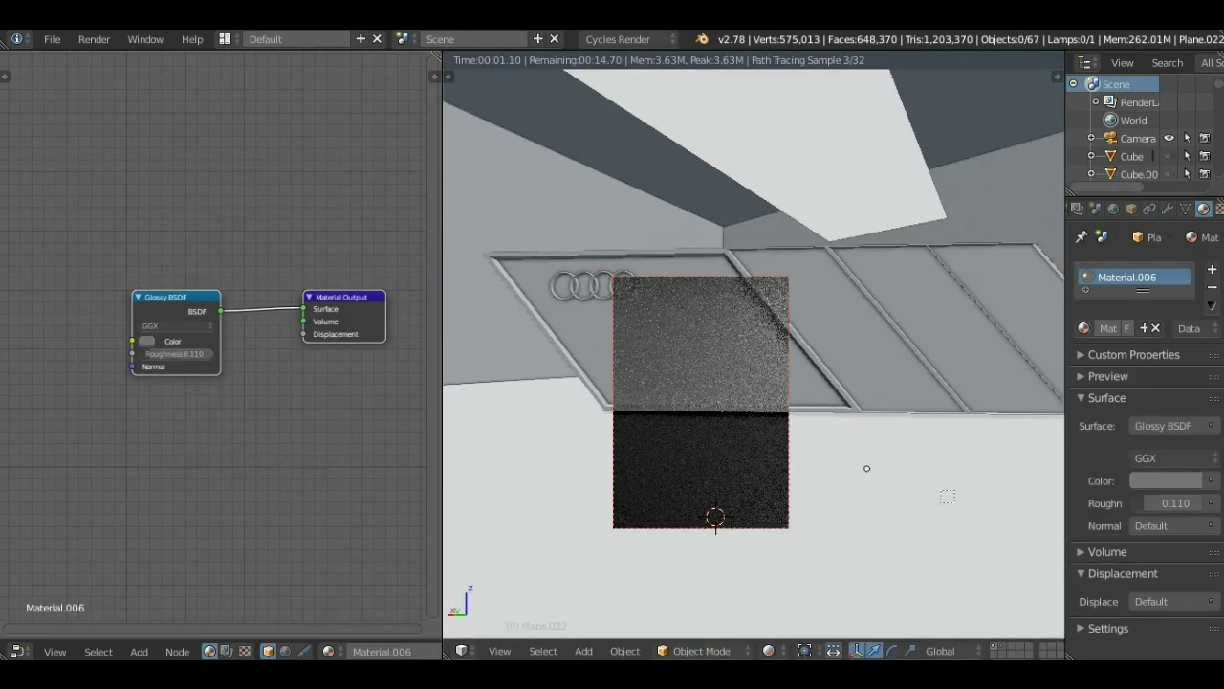
{"action": "left_click", "coordinate": [1131, 209]}
{"action": "scroll", "coordinate": [1139, 430], "scroll_direction": "down", "scroll_amount": 5}
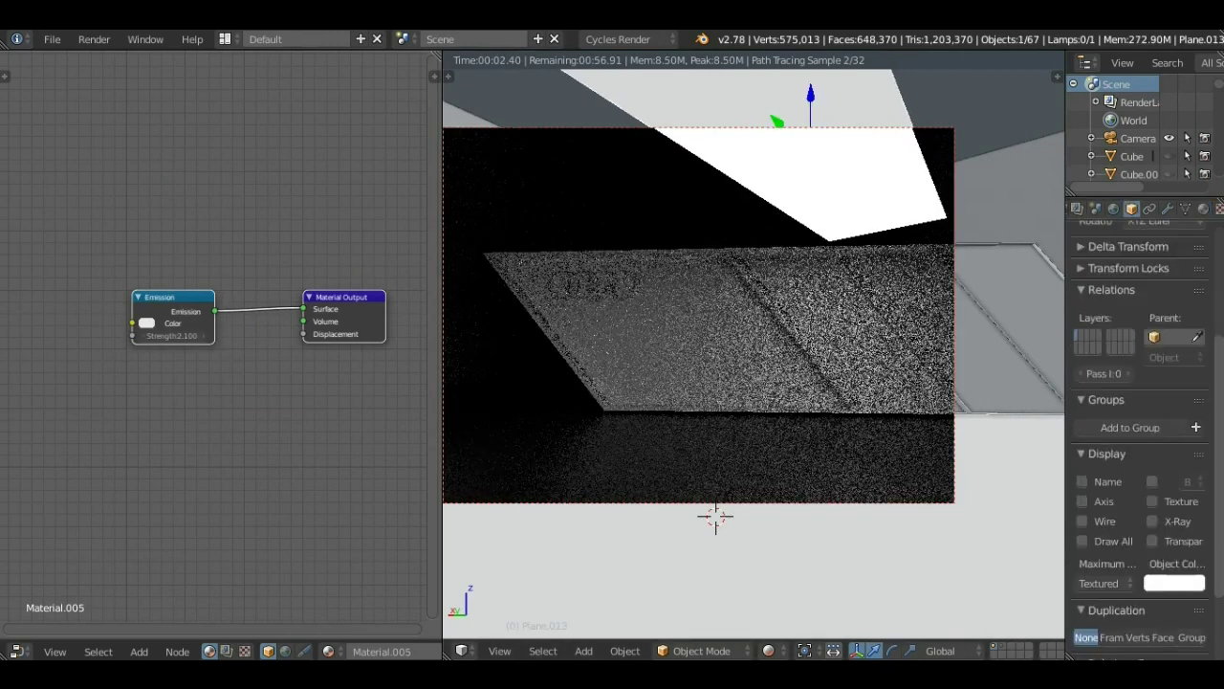
{"action": "scroll", "coordinate": [1139, 431], "scroll_direction": "down", "scroll_amount": 5}
{"action": "scroll", "coordinate": [1139, 430], "scroll_direction": "down", "scroll_amount": 3}
{"action": "key", "text": "shift+f"}
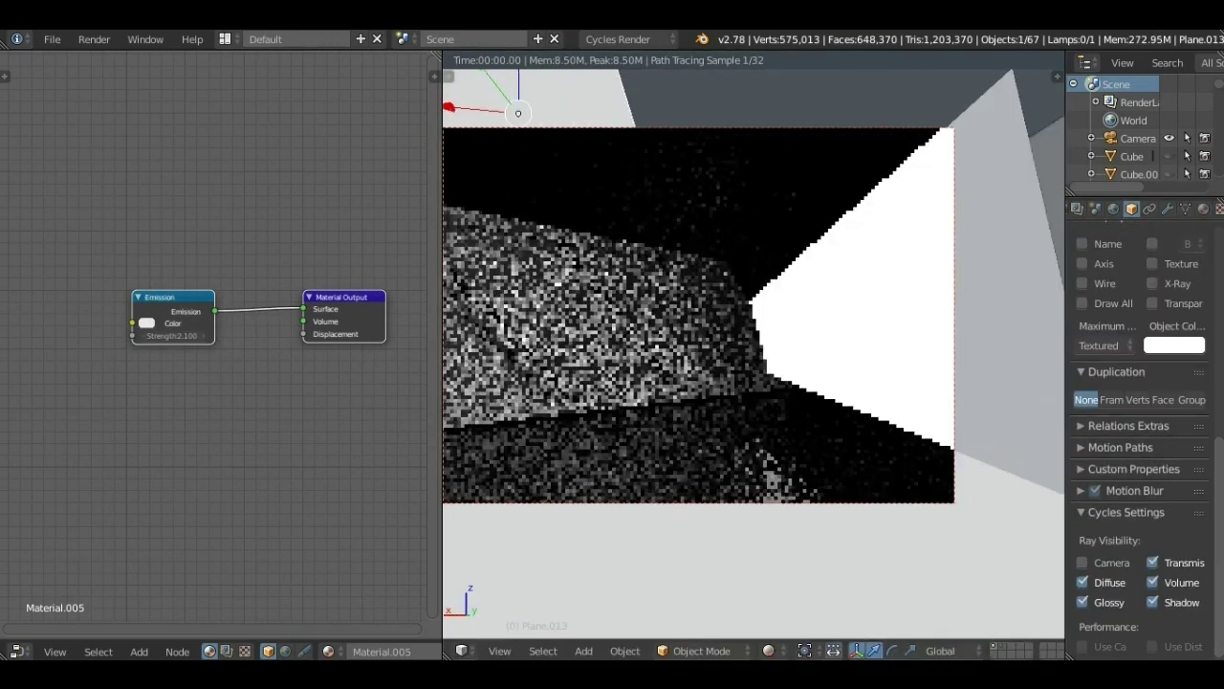
{"action": "key", "text": "Return"}
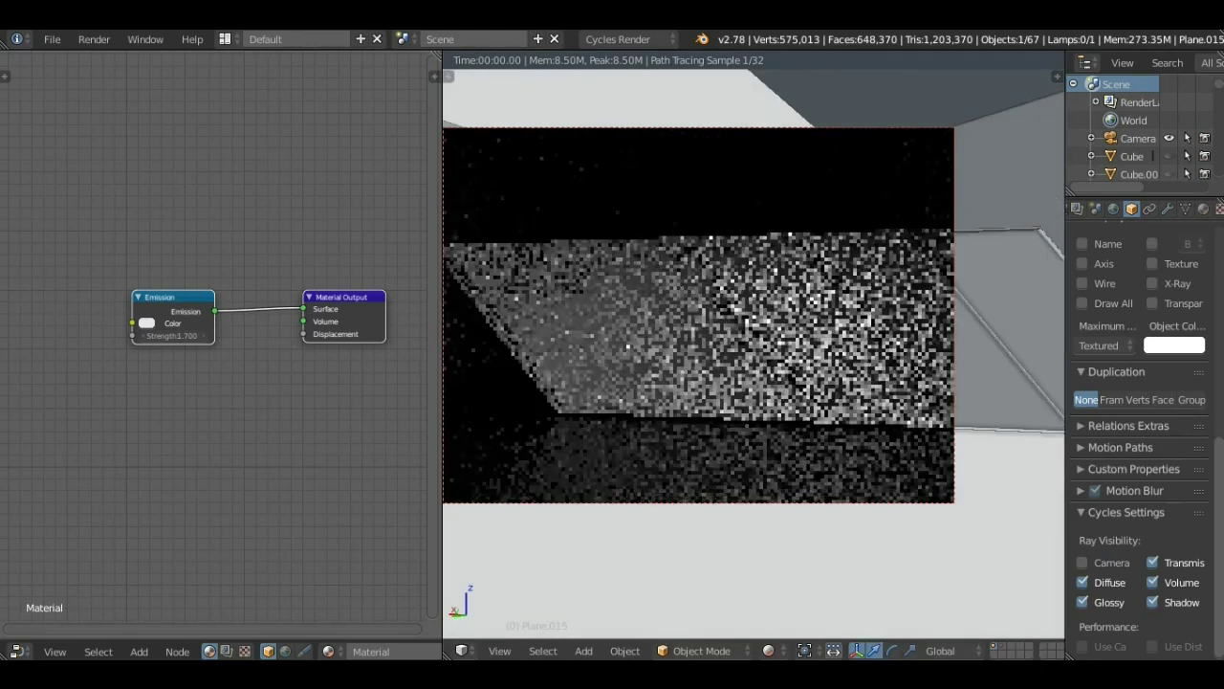
Select a wall panel and give it a new material with a Mix Shader and Glossy BSDF.
{"action": "left_click", "coordinate": [1204, 208]}
{"action": "left_click", "coordinate": [1139, 328]}
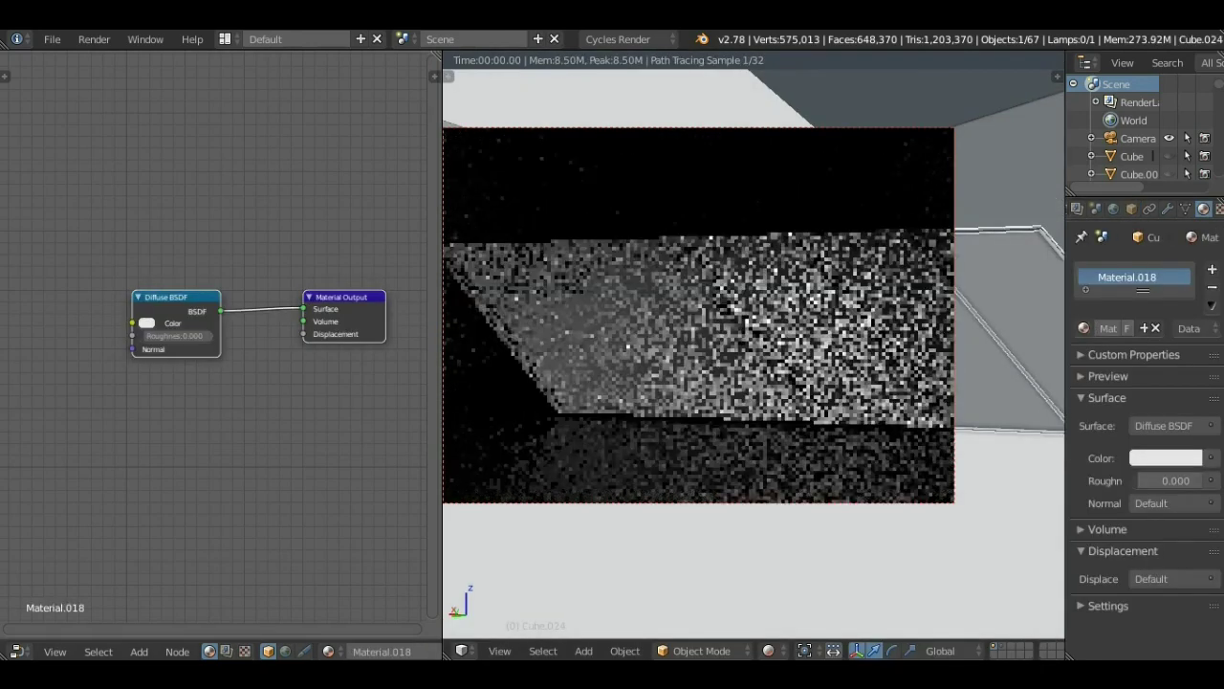
{"action": "key", "text": "shift+a"}
{"action": "type", "text": "mi"}
{"action": "key", "text": "Return"}
{"action": "key", "text": "shift+a"}
{"action": "type", "text": "glo"}
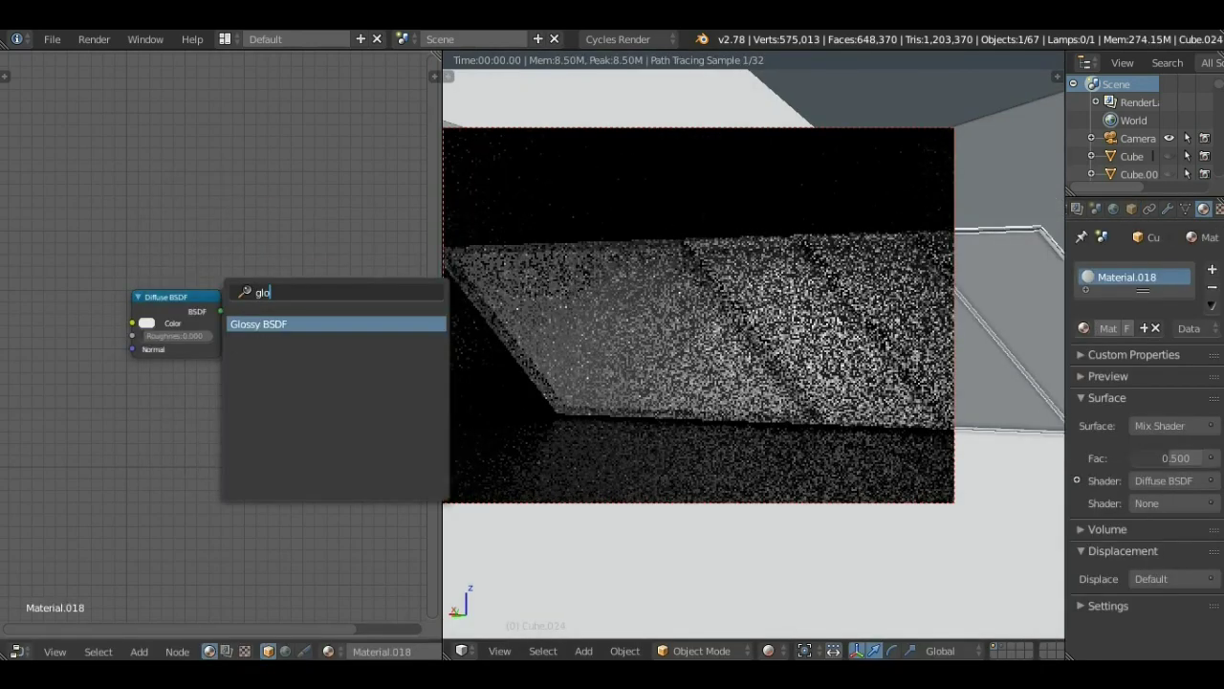
{"action": "key", "text": "Return"}
{"action": "left_click_drag", "start_coordinate": [220, 427], "coordinate": [268, 352]}
Duplicate the Glossy node and feed the copy into the outer Mix Shader.
{"action": "key", "text": "shift+d"}
{"action": "left_click", "coordinate": [337, 412]}
{"action": "left_click_drag", "start_coordinate": [336, 383], "coordinate": [337, 440], "text": "alt"}
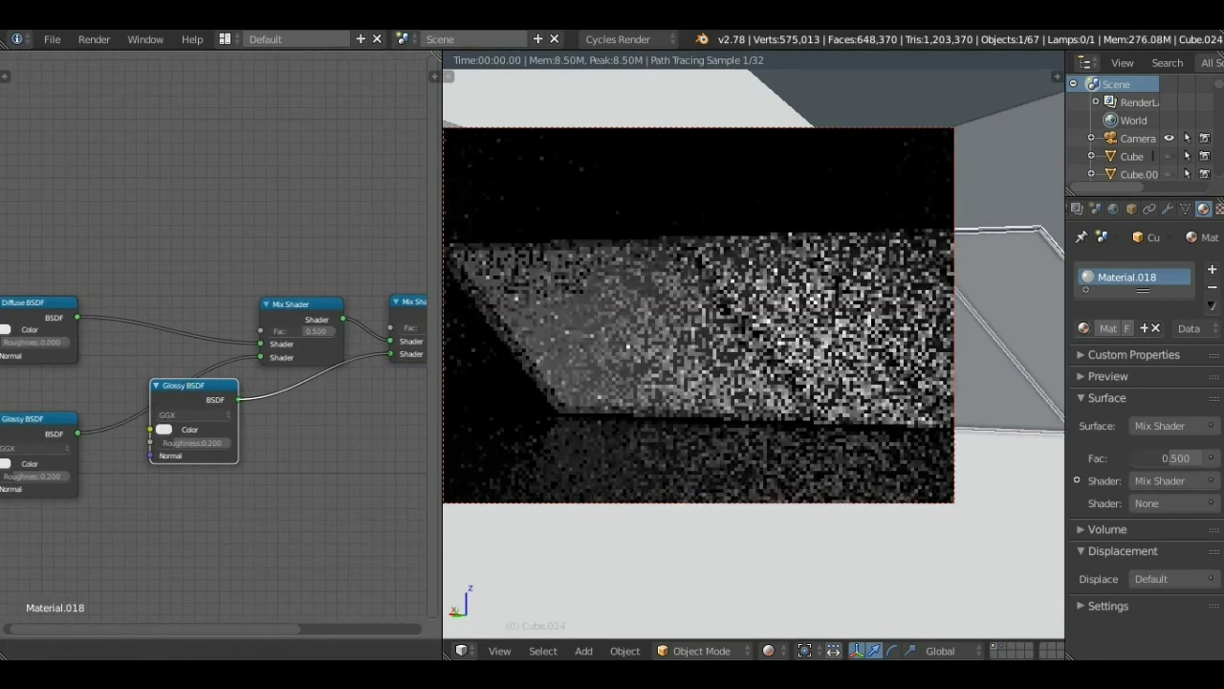
{"action": "left_click_drag", "start_coordinate": [382, 393], "coordinate": [427, 287]}
Darken the diffuse to near black and glossy to grey, then copy Material.018 onto another panel.
{"action": "left_click", "coordinate": [70, 277]}
{"action": "left_click_drag", "start_coordinate": [178, 76], "coordinate": [178, 153]}
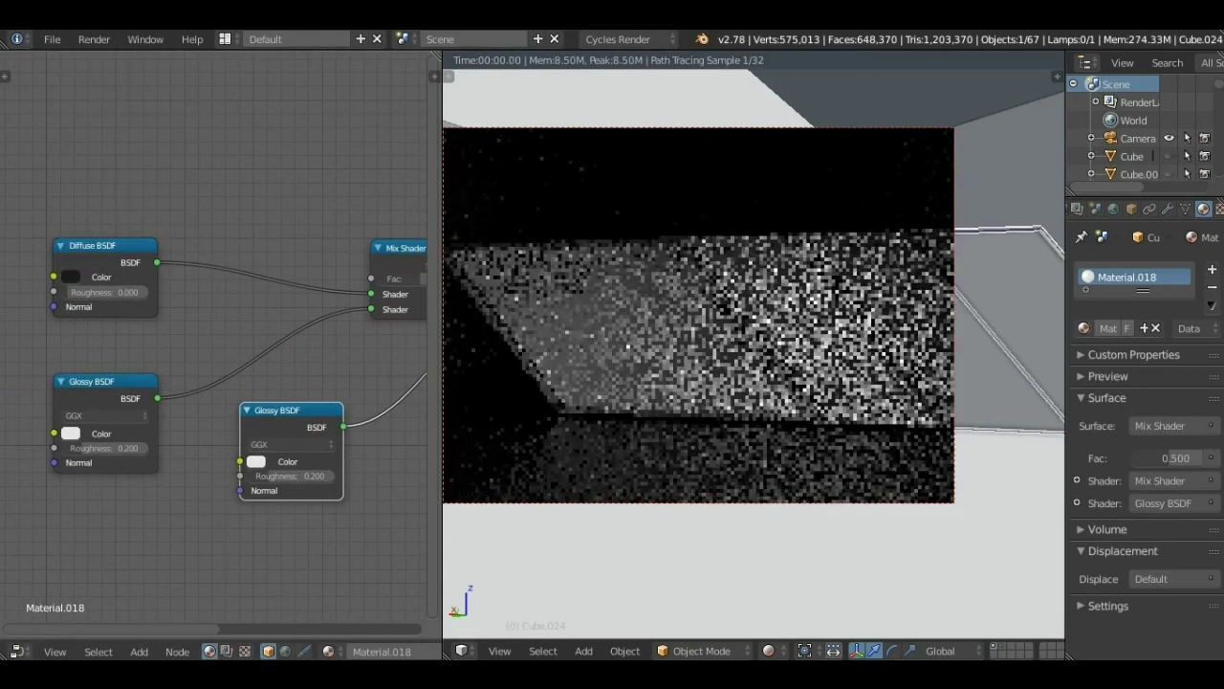
{"action": "left_click", "coordinate": [69, 433]}
{"action": "left_click_drag", "start_coordinate": [178, 236], "coordinate": [178, 311]}
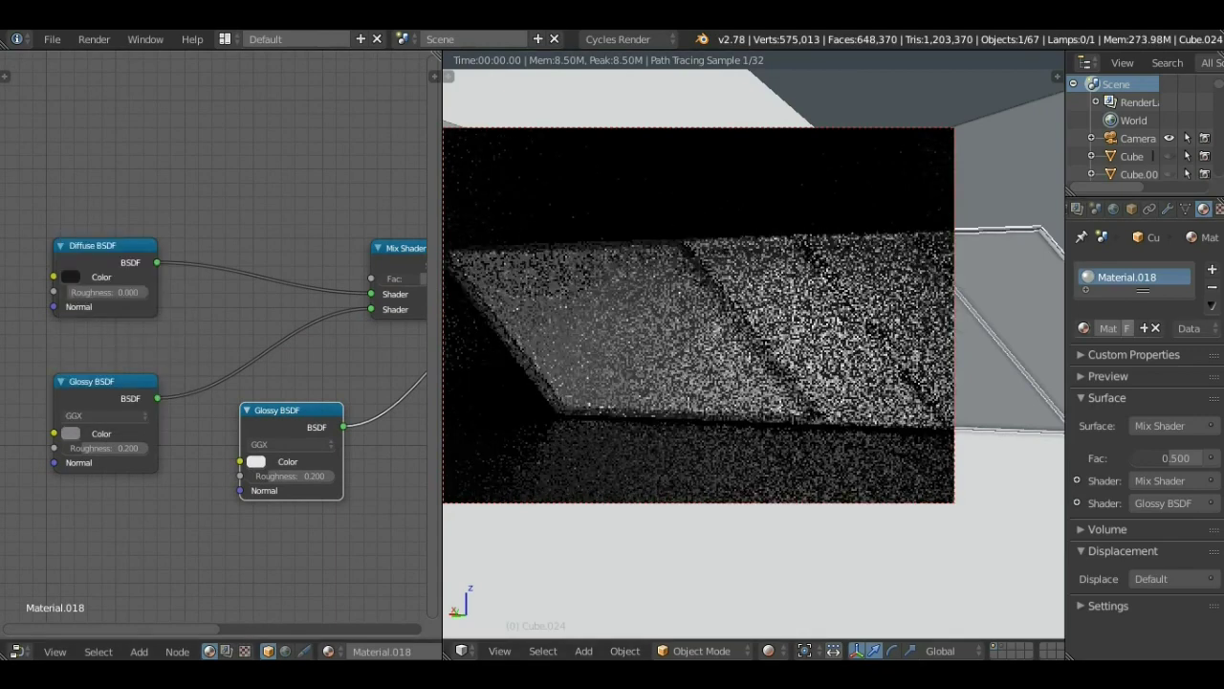
{"action": "left_click_drag", "start_coordinate": [636, 333], "coordinate": [514, 279]}
{"action": "left_click", "coordinate": [1120, 328]}
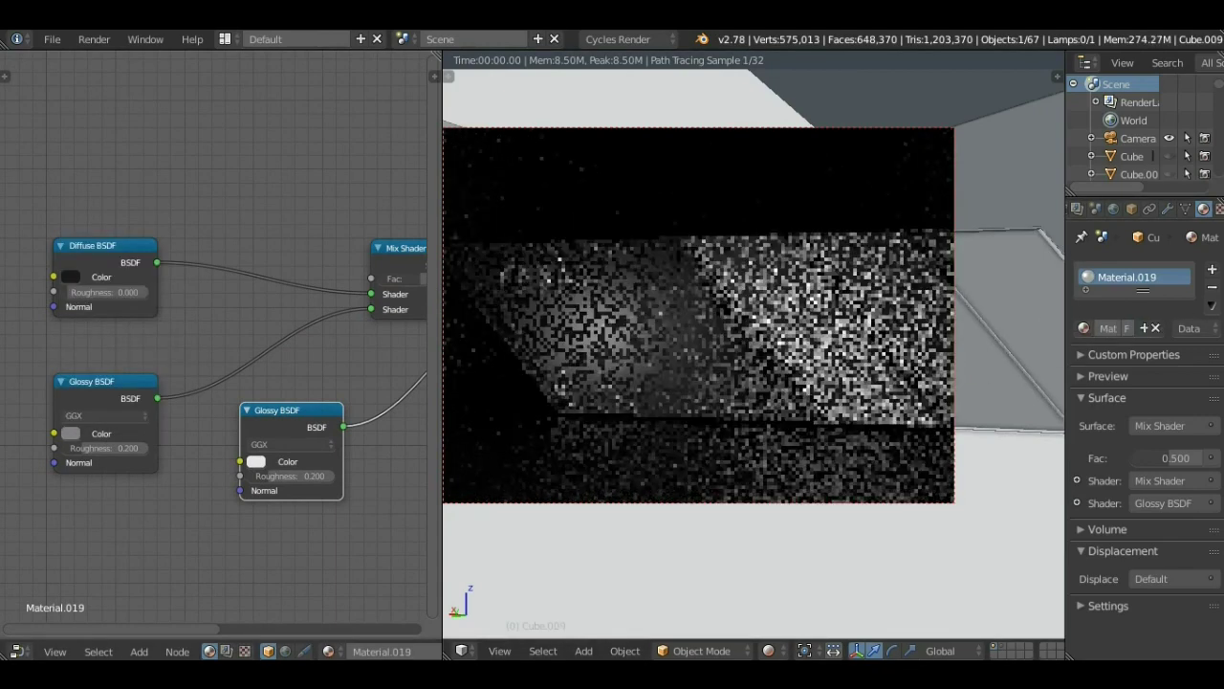
Set the panel material's glossy colour to red.
{"action": "left_click", "coordinate": [70, 276]}
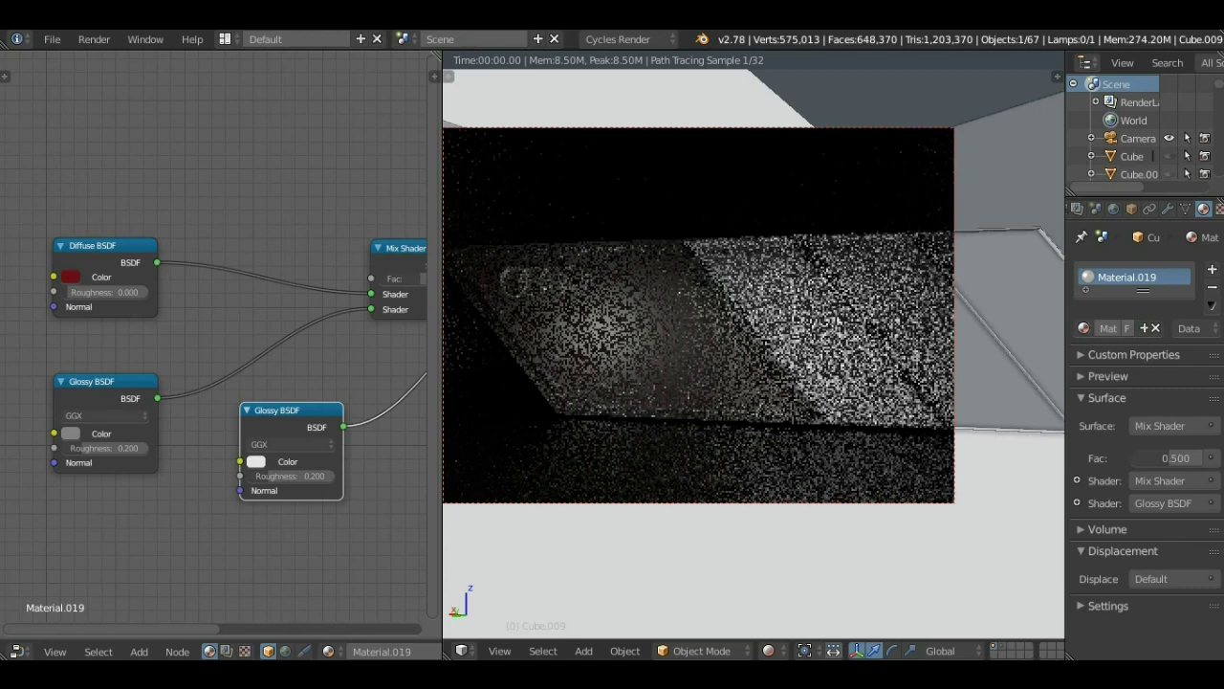
{"action": "left_click", "coordinate": [70, 434]}
{"action": "left_click", "coordinate": [115, 331]}
{"action": "key", "text": "shift+z"}
Apply the material to another panel as a single-user copy coloured blue.
{"action": "left_click_drag", "start_coordinate": [1127, 276], "coordinate": [854, 360]}
{"action": "left_click", "coordinate": [768, 651]}
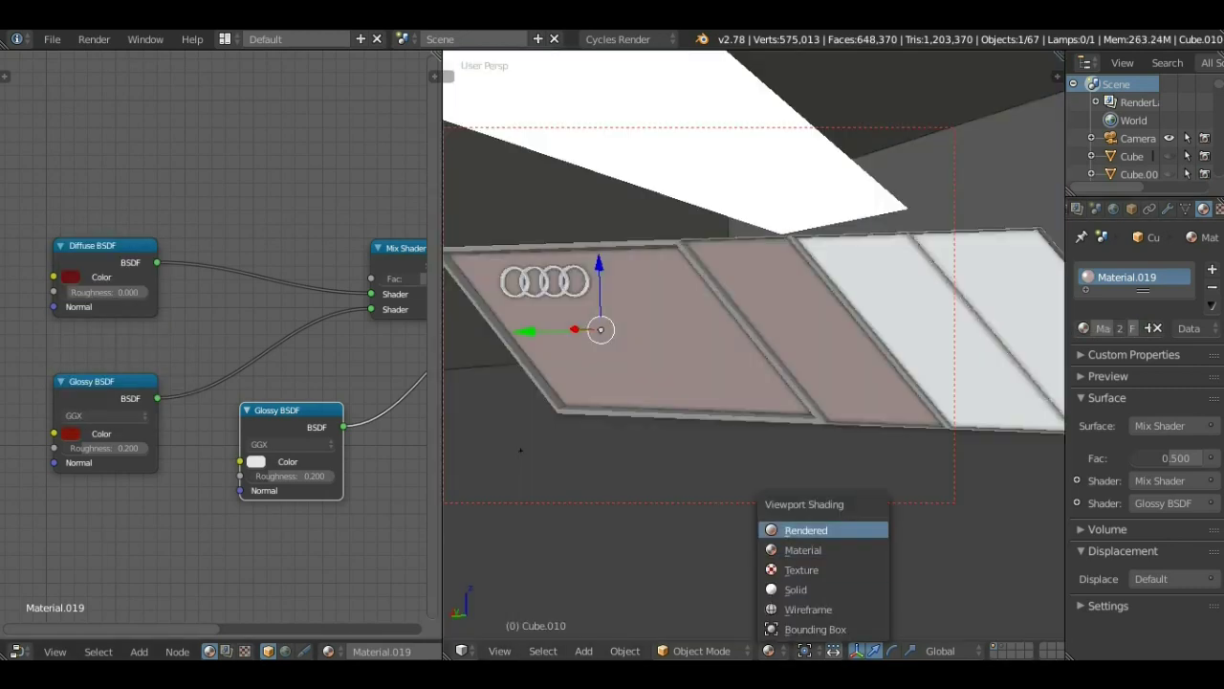
{"action": "left_click", "coordinate": [806, 519]}
{"action": "left_click", "coordinate": [1145, 328]}
{"action": "left_click", "coordinate": [70, 277]}
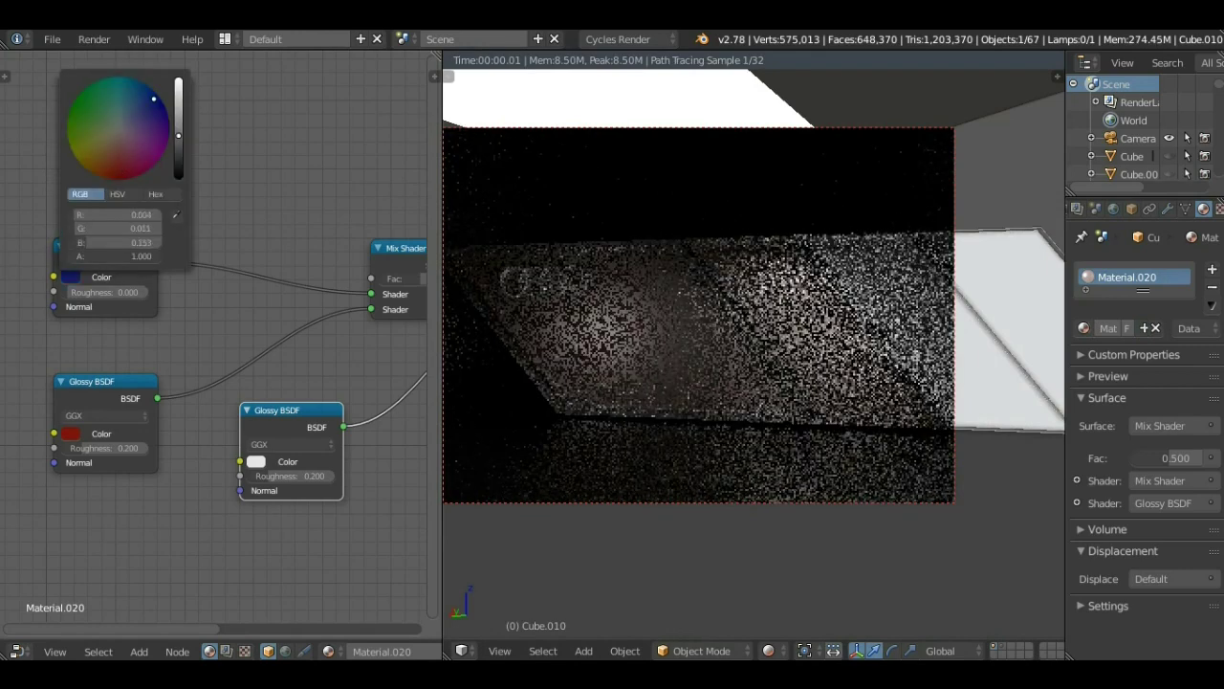
{"action": "left_click", "coordinate": [70, 434]}
{"action": "key", "text": "ctrl+v"}
Apply the material to a third panel as its own copy with olive diffuse and glossy colours.
{"action": "key", "text": "shift+z"}
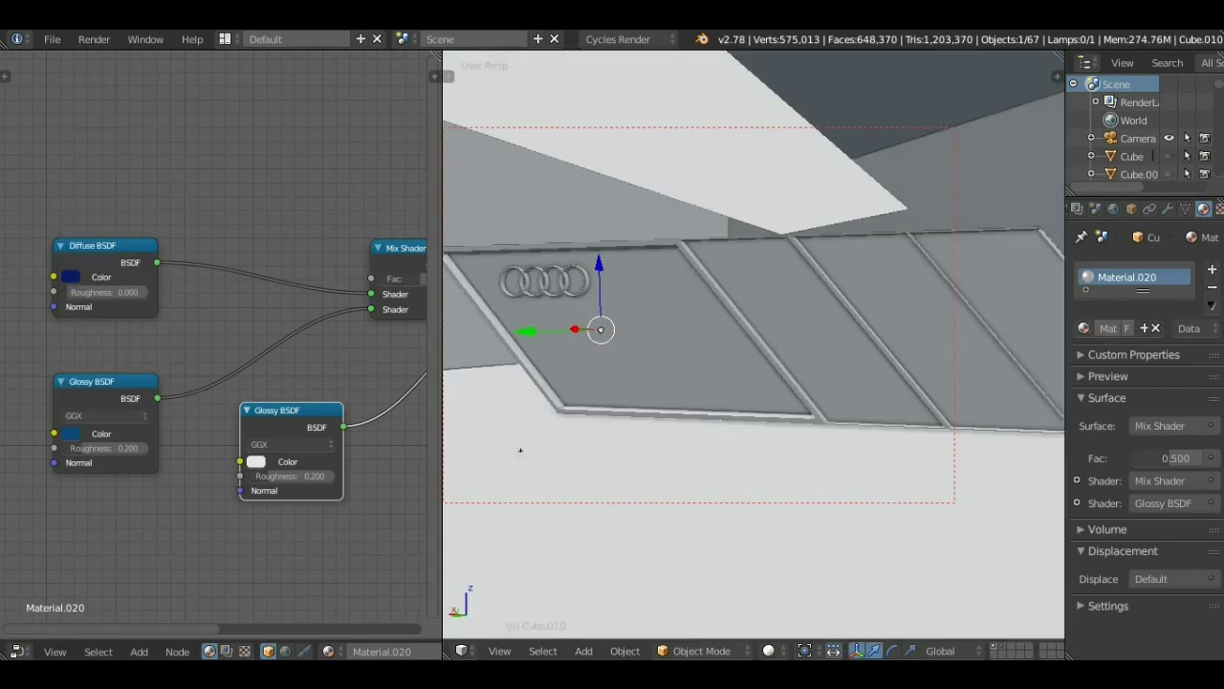
{"action": "left_click_drag", "start_coordinate": [898, 337], "coordinate": [898, 336]}
{"action": "left_click", "coordinate": [768, 651]}
{"action": "left_click", "coordinate": [820, 527]}
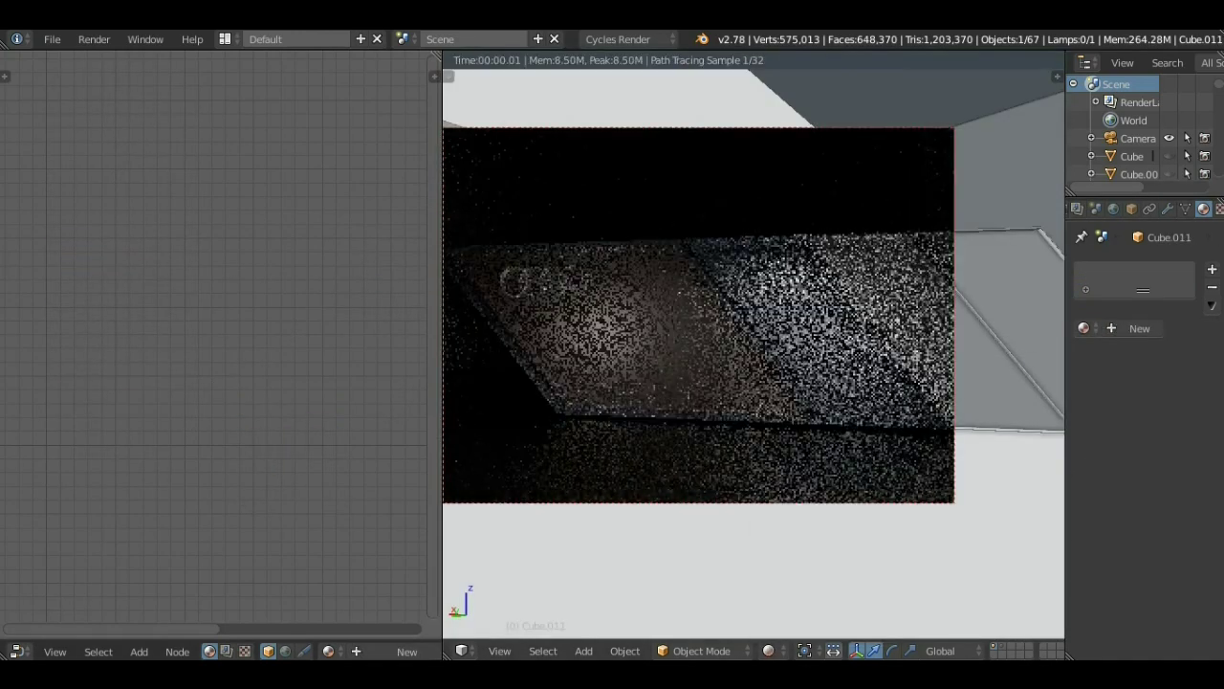
{"action": "left_click_drag", "start_coordinate": [1103, 328], "coordinate": [766, 364]}
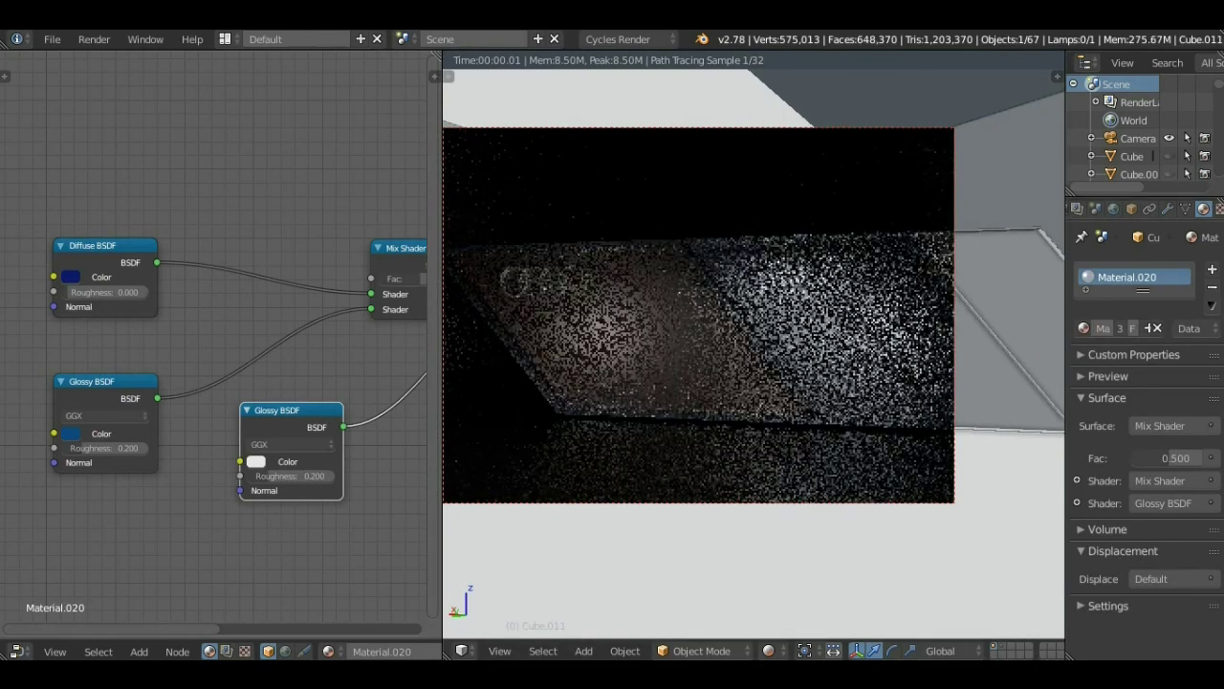
{"action": "left_click", "coordinate": [1120, 328]}
{"action": "left_click", "coordinate": [70, 276]}
{"action": "left_click_drag", "start_coordinate": [80, 216], "coordinate": [80, 230]}
{"action": "left_click", "coordinate": [69, 434]}
Make another single-user copy of the material with green diffuse and glossy colours.
{"action": "key", "text": "shift+z"}
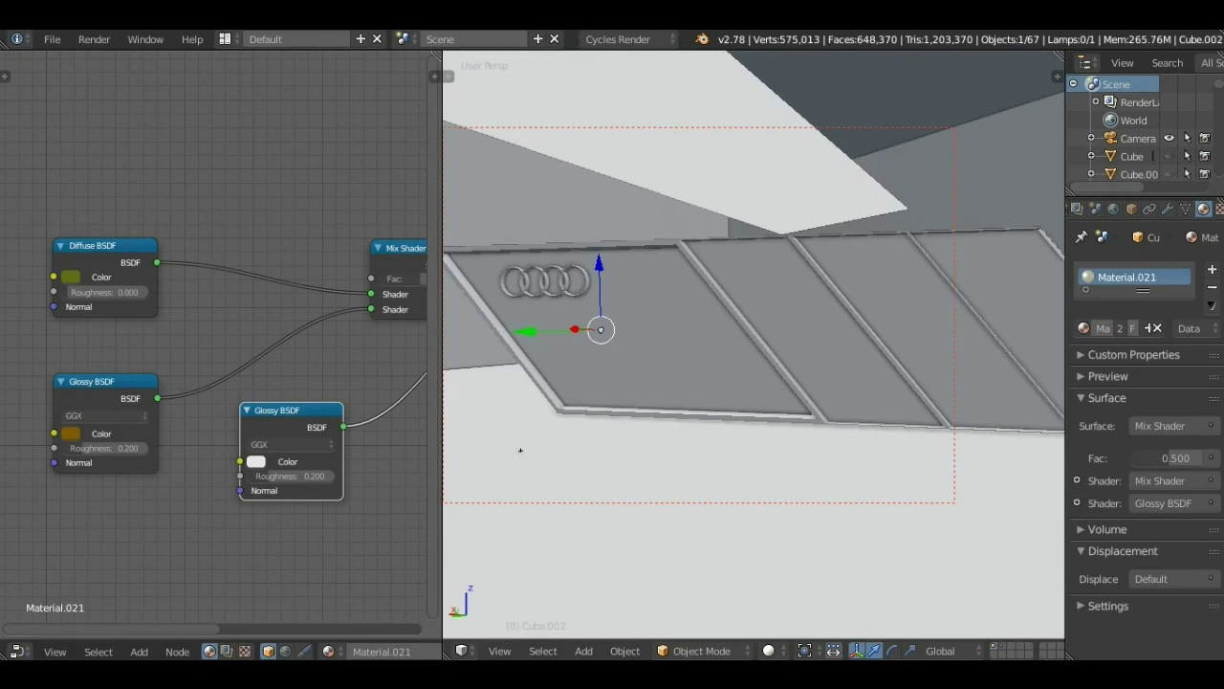
{"action": "key", "text": "z"}
{"action": "key", "text": "z"}
{"action": "left_click", "coordinate": [768, 650]}
{"action": "left_click", "coordinate": [793, 530]}
{"action": "left_click", "coordinate": [1120, 328]}
{"action": "left_click", "coordinate": [70, 276]}
{"action": "left_click", "coordinate": [92, 114]}
{"action": "left_click", "coordinate": [70, 433]}
{"action": "left_click", "coordinate": [96, 287]}
{"action": "key", "text": "shift+z"}
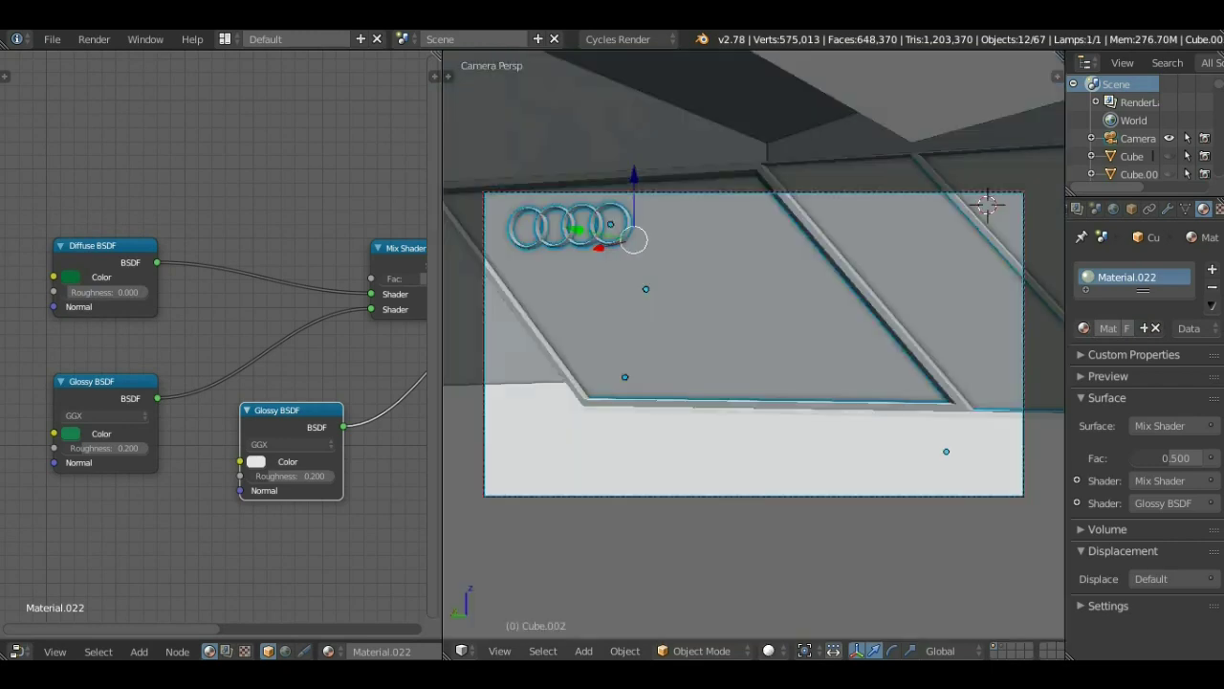
{"action": "key", "text": "a"}
{"action": "key", "text": "shift+z"}
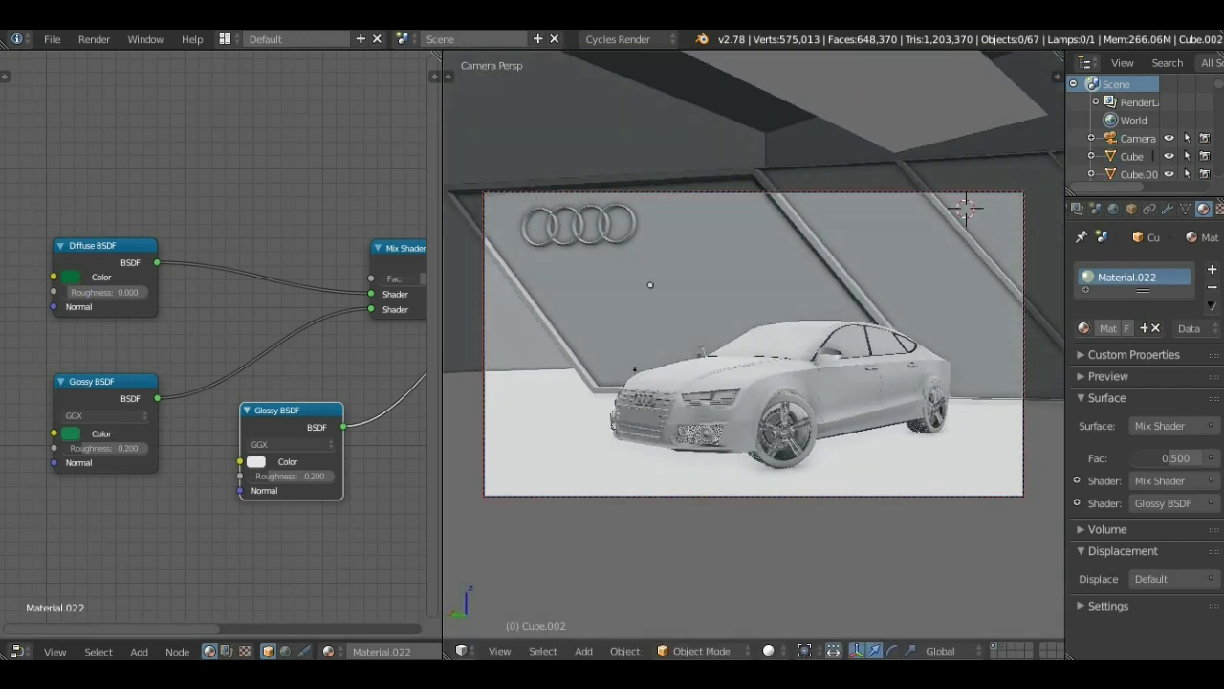
{"action": "left_click", "coordinate": [770, 651]}
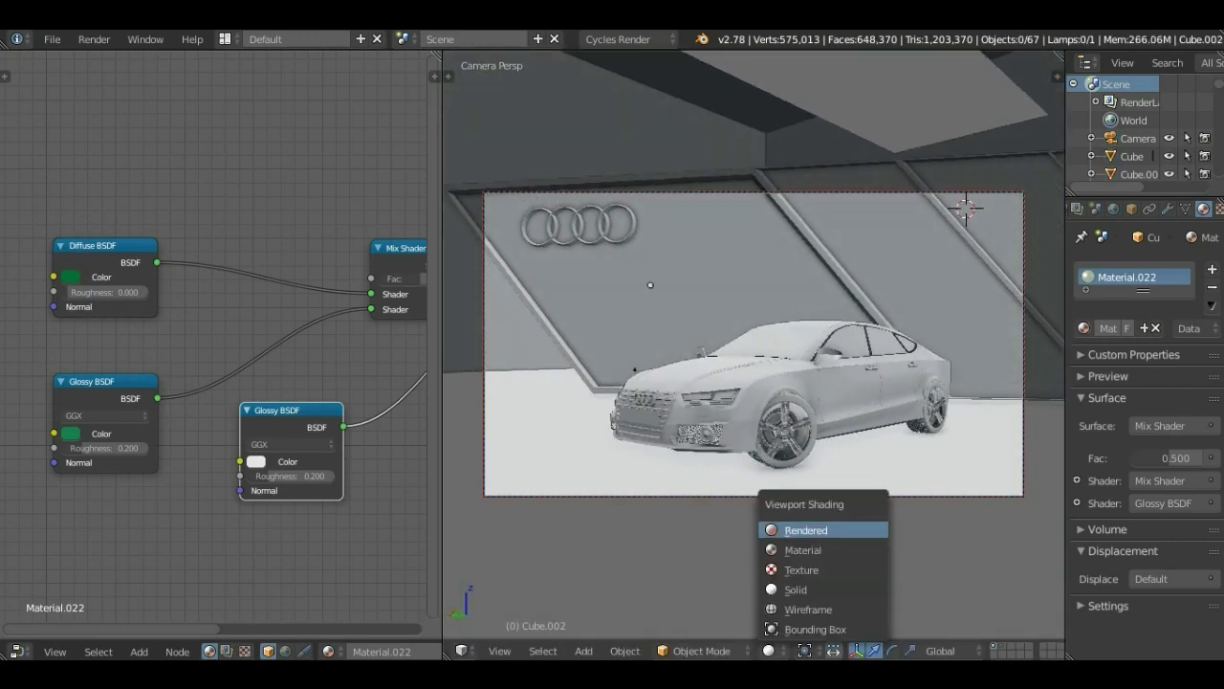
{"action": "left_click", "coordinate": [805, 530]}
{"action": "key", "text": "ctrl+Up"}
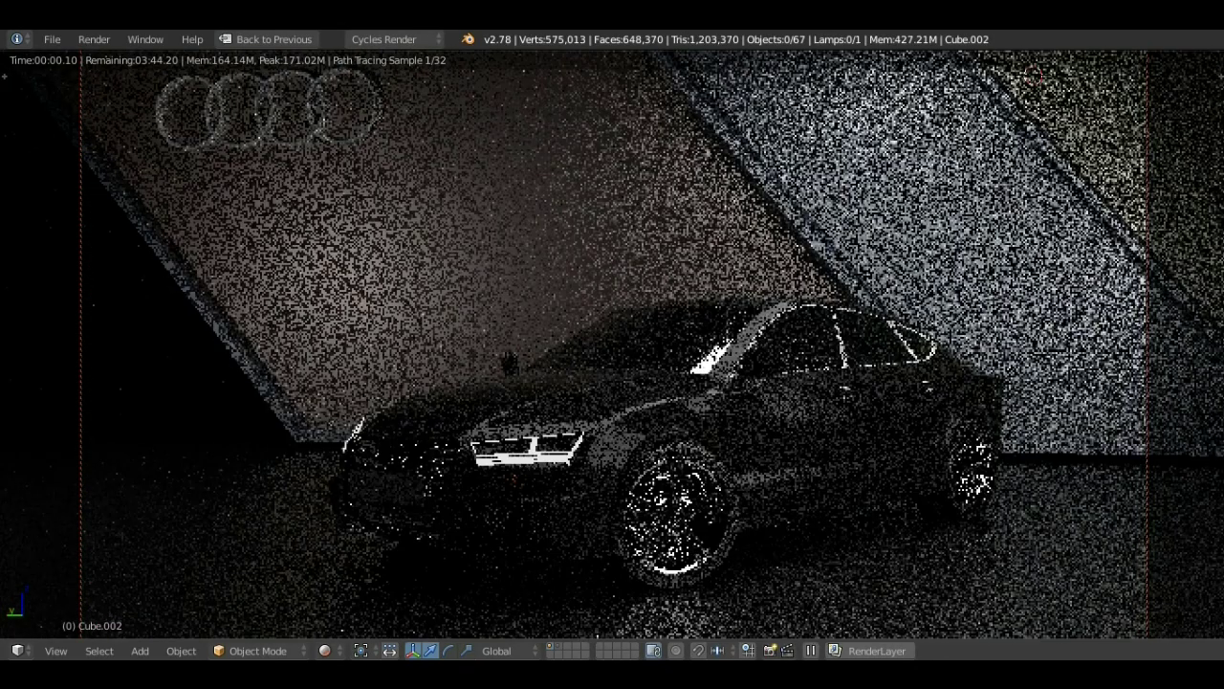
{"action": "key", "text": "shift+z"}
{"action": "key", "text": "shift+f"}
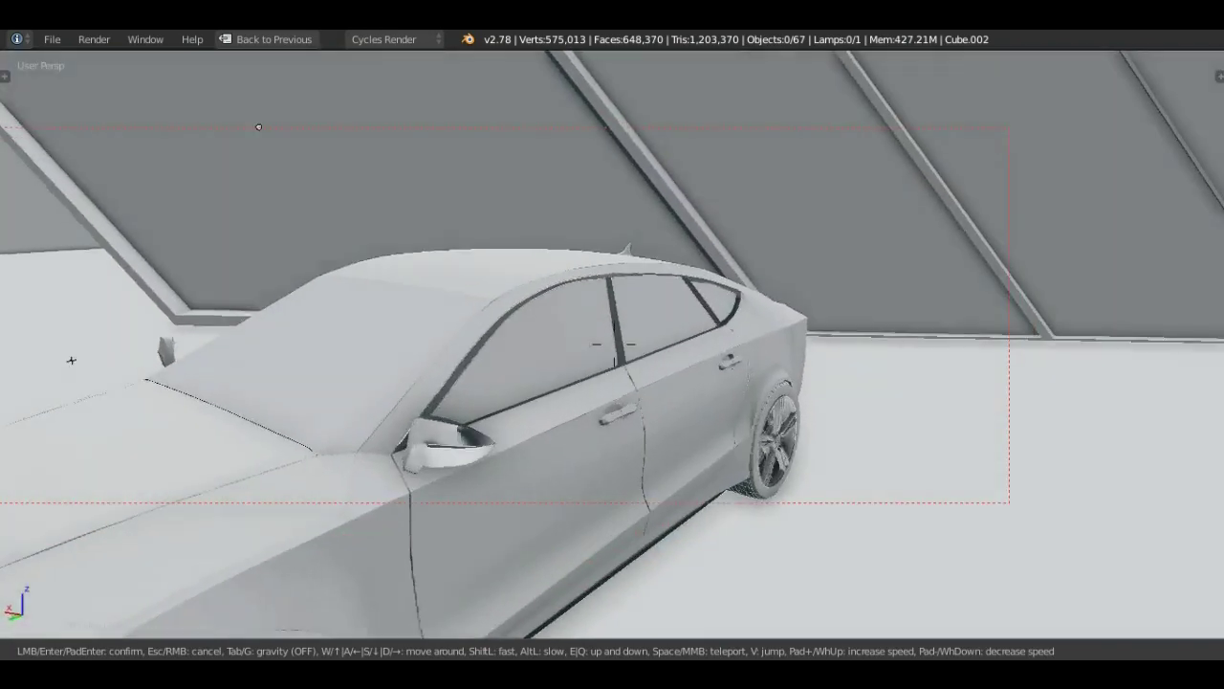
{"action": "left_click", "coordinate": [177, 176]}
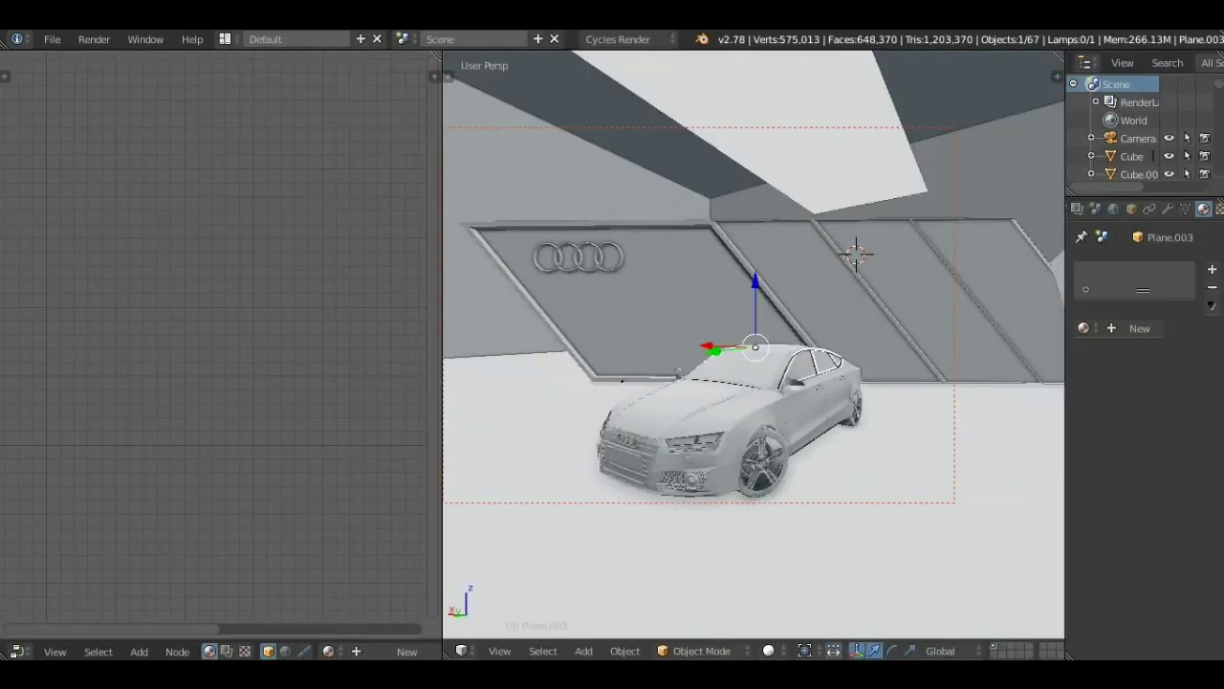
Move the view closer to the car and switch the viewport to rendered preview.
{"action": "key", "text": "Return"}
{"action": "left_click", "coordinate": [768, 650]}
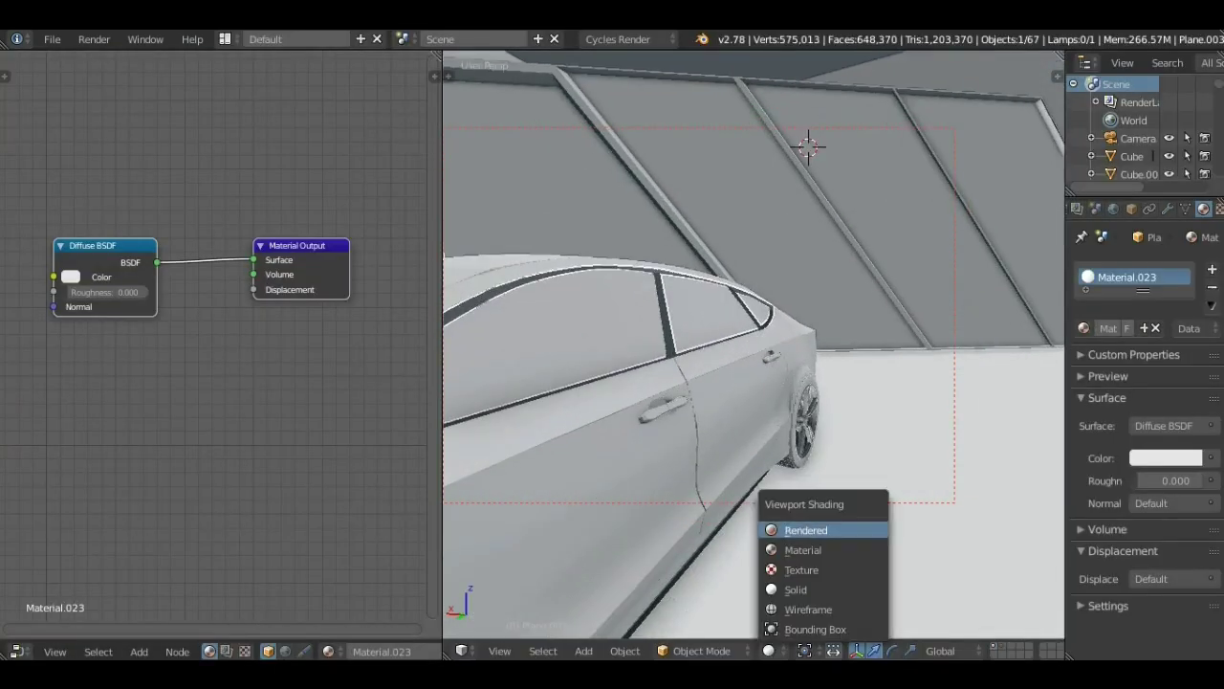
{"action": "left_click", "coordinate": [807, 530]}
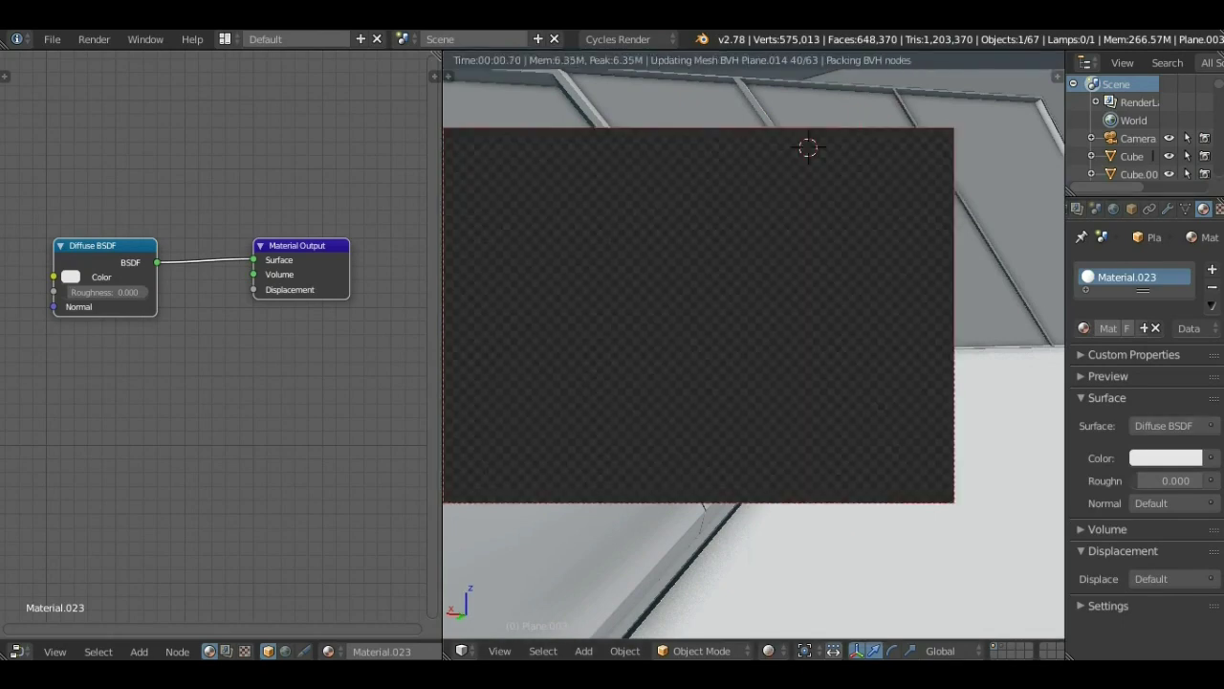
Make the floor material a near-black Glossy BSDF with roughness 0.260.
{"action": "left_click", "coordinate": [1169, 426]}
{"action": "left_click", "coordinate": [1169, 445]}
{"action": "left_click", "coordinate": [1166, 480]}
{"action": "left_click_drag", "start_coordinate": [1187, 241], "coordinate": [1187, 317]}
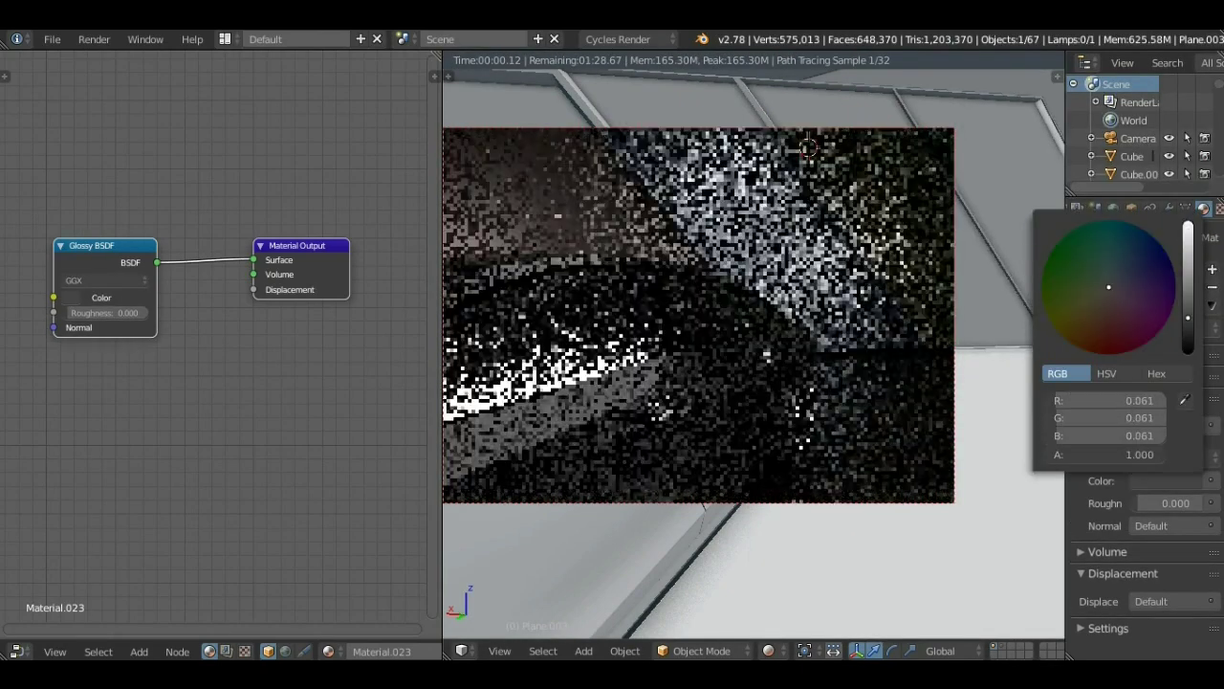
{"action": "left_click_drag", "start_coordinate": [1175, 503], "coordinate": [1188, 504]}
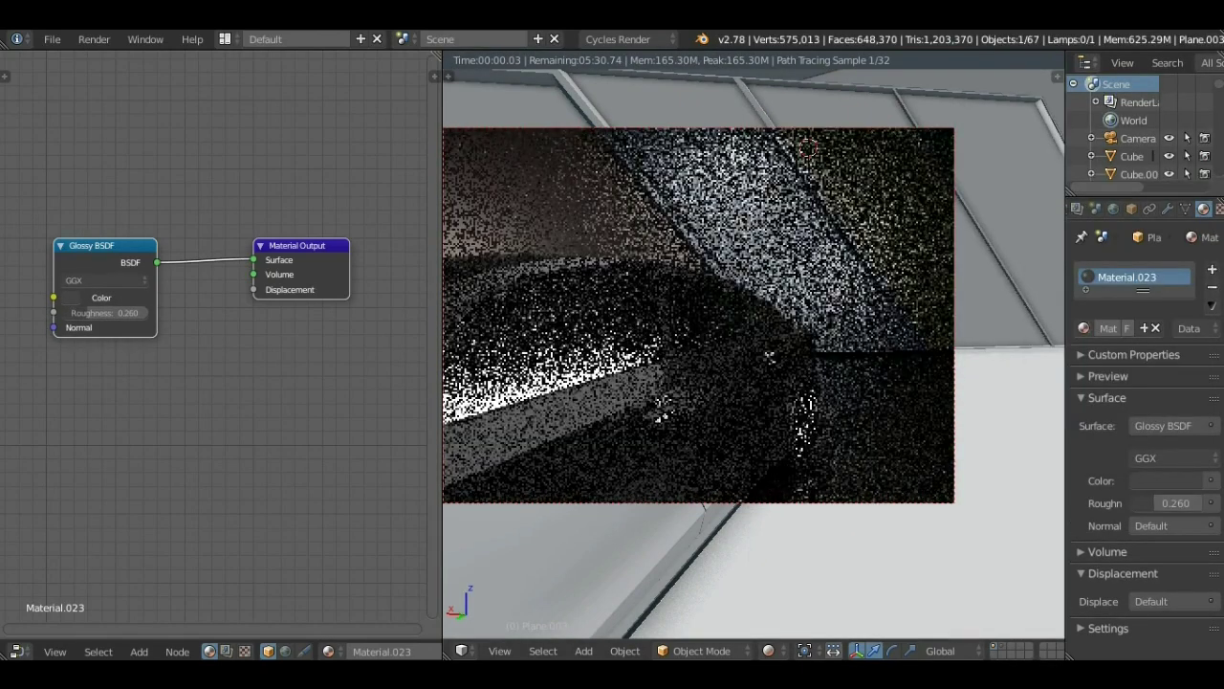
Orbit out to the whole showroom in solid shading and select a glowing light panel.
{"action": "middle_click_drag", "start_coordinate": [769, 356], "coordinate": [727, 316]}
{"action": "key", "text": "shift+z"}
{"action": "scroll", "coordinate": [727, 316], "scroll_direction": "down", "scroll_amount": 2}
{"action": "right_click", "coordinate": [828, 335]}
Duplicate the light panel, place the copy, and orbit the view toward the car.
{"action": "key", "text": "shift+d"}
{"action": "key", "text": "x"}
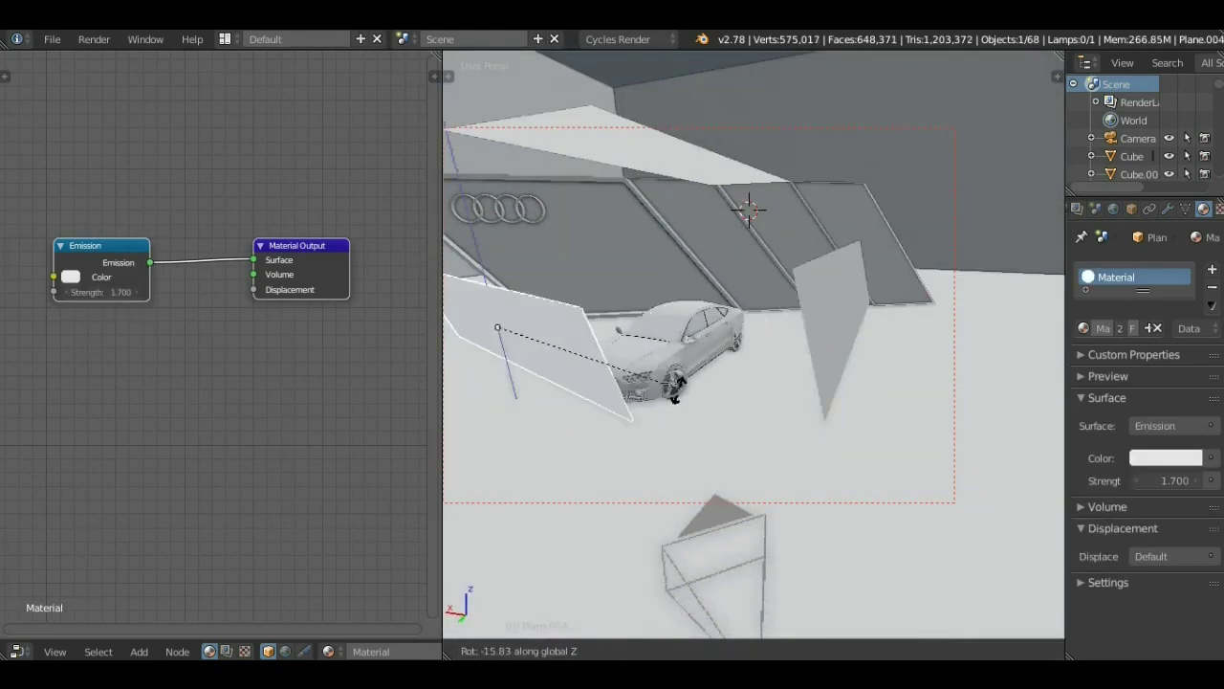
{"action": "key", "text": "Return"}
{"action": "middle_click_drag", "start_coordinate": [669, 287], "coordinate": [613, 268]}
{"action": "middle_click_drag", "start_coordinate": [747, 383], "coordinate": [707, 374]}
{"action": "scroll", "coordinate": [746, 382], "scroll_direction": "up", "scroll_amount": 2}
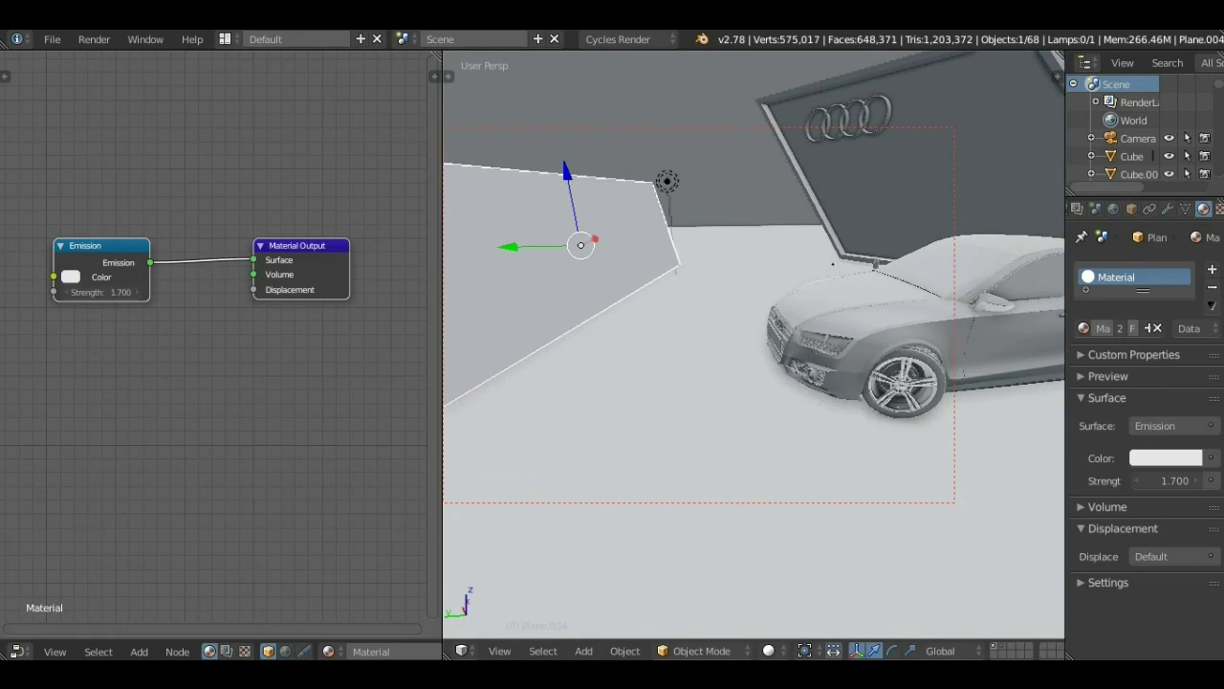
Preview the scene in rendered shading through the scene camera.
{"action": "left_click", "coordinate": [768, 651]}
{"action": "left_click", "coordinate": [805, 529]}
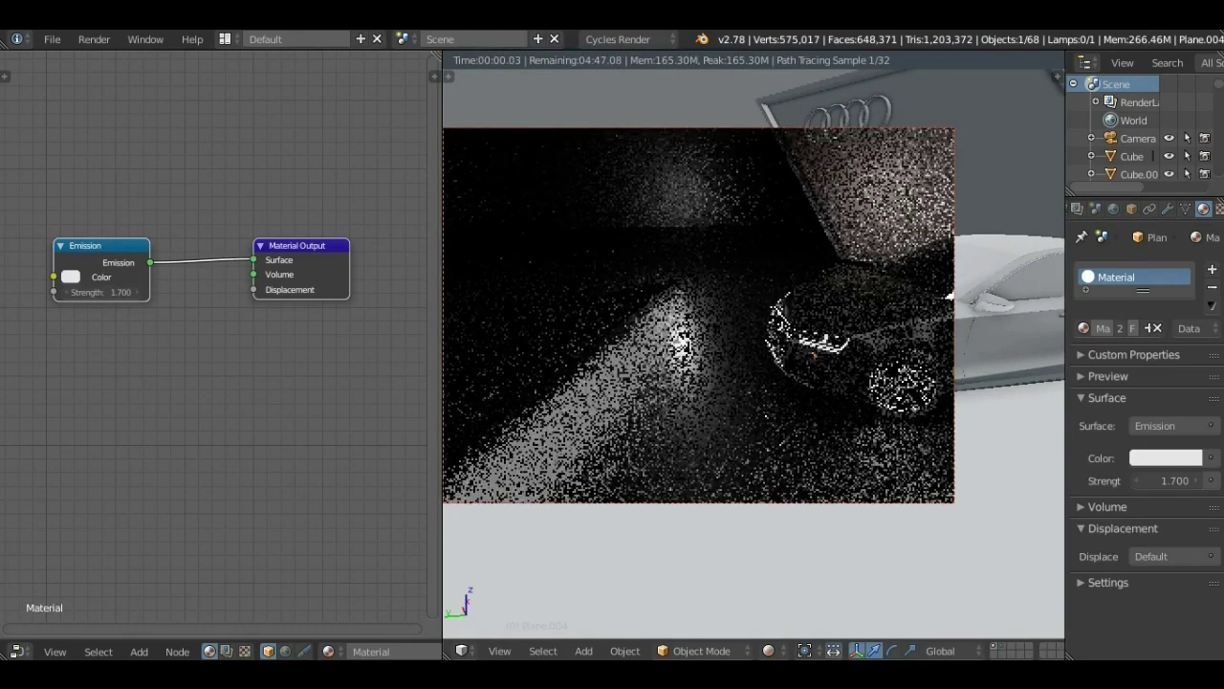
{"action": "key", "text": "KP_0"}
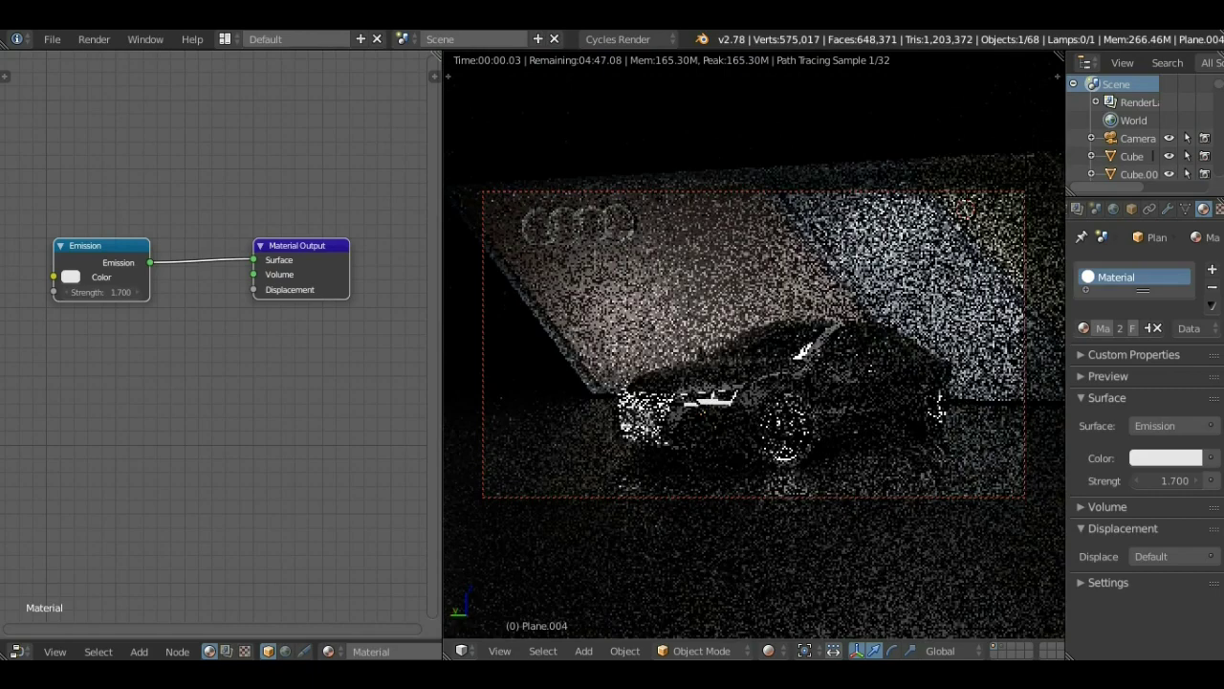
Give the panel its own material copy and lower its emission strength to 0.200.
{"action": "left_click", "coordinate": [1120, 328]}
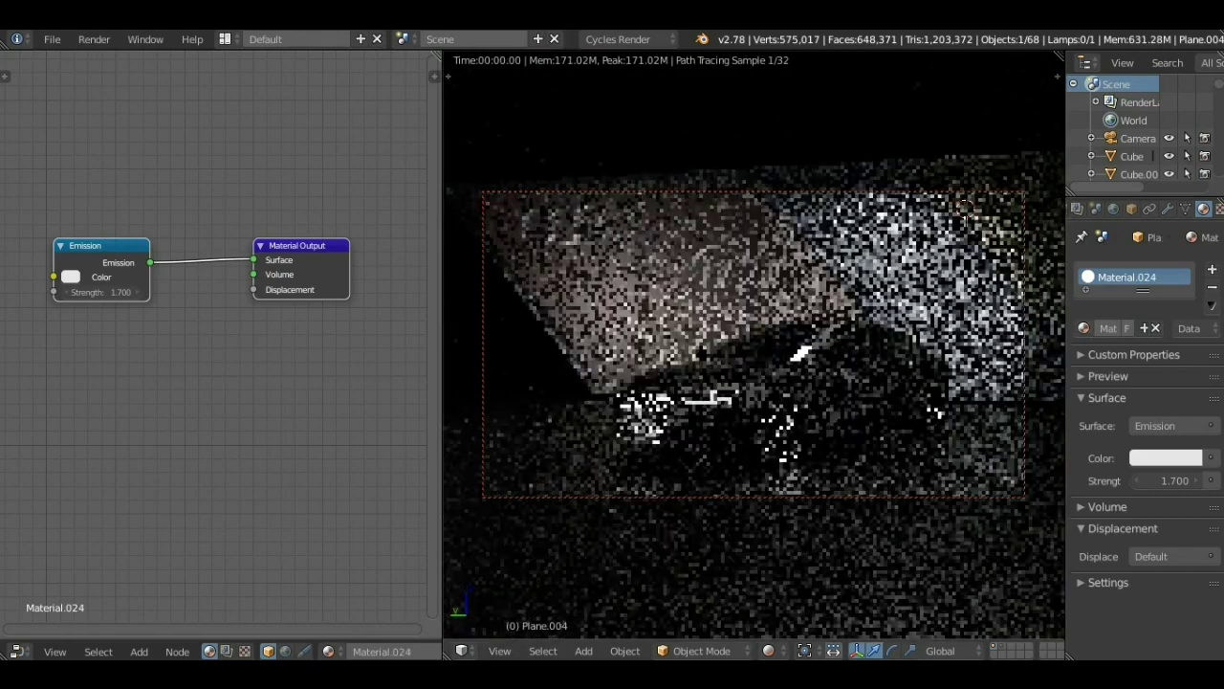
{"action": "key", "text": "shift+f"}
{"action": "key", "text": "Return"}
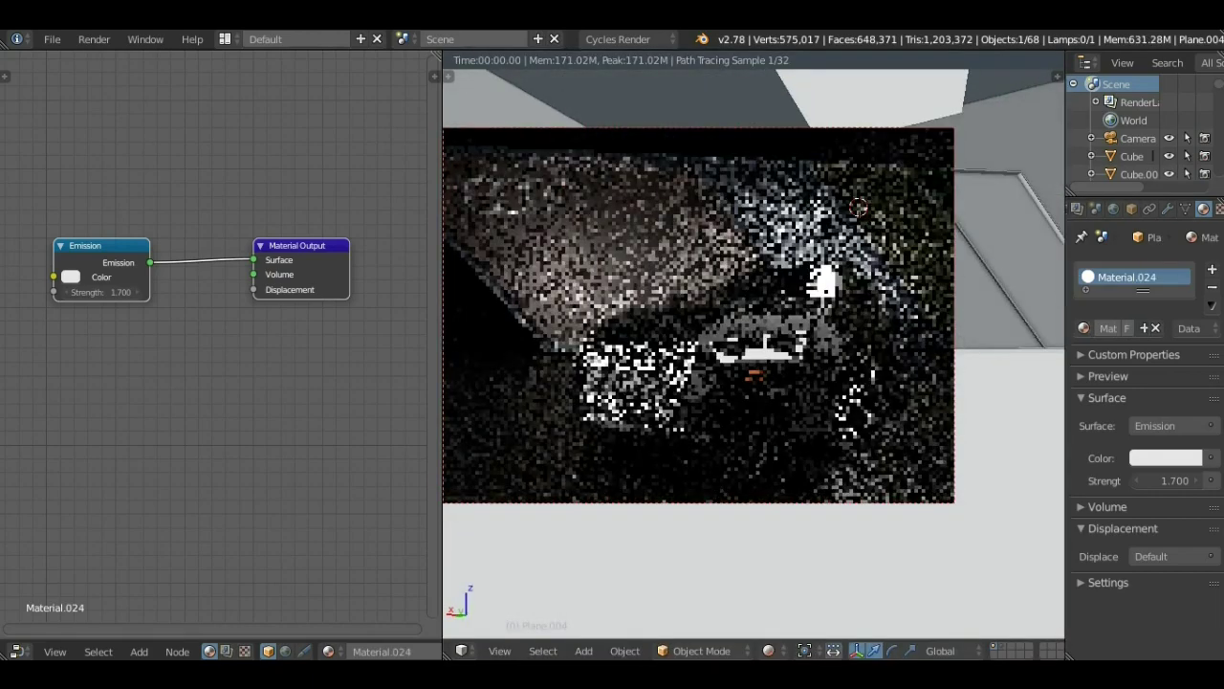
{"action": "left_click_drag", "start_coordinate": [1166, 480], "coordinate": [1139, 480]}
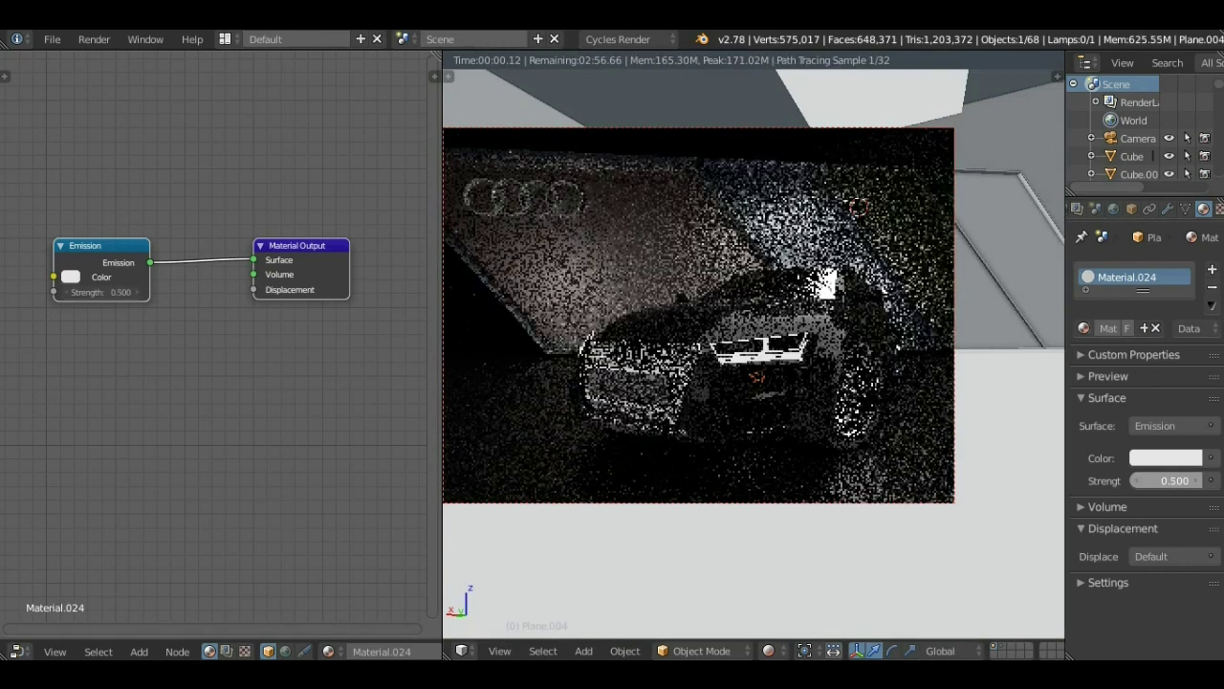
Delete the emission light panel and return the view to solid shading.
{"action": "key", "text": "x"}
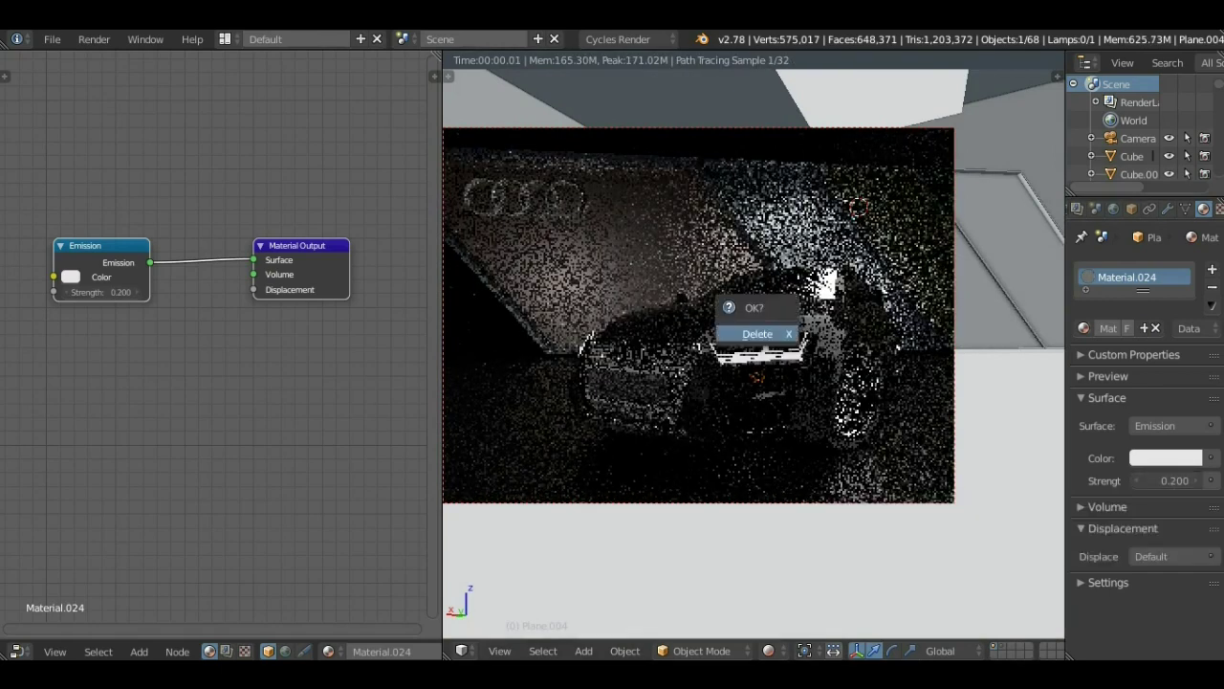
{"action": "left_click", "coordinate": [754, 332]}
{"action": "key", "text": "shift+z"}
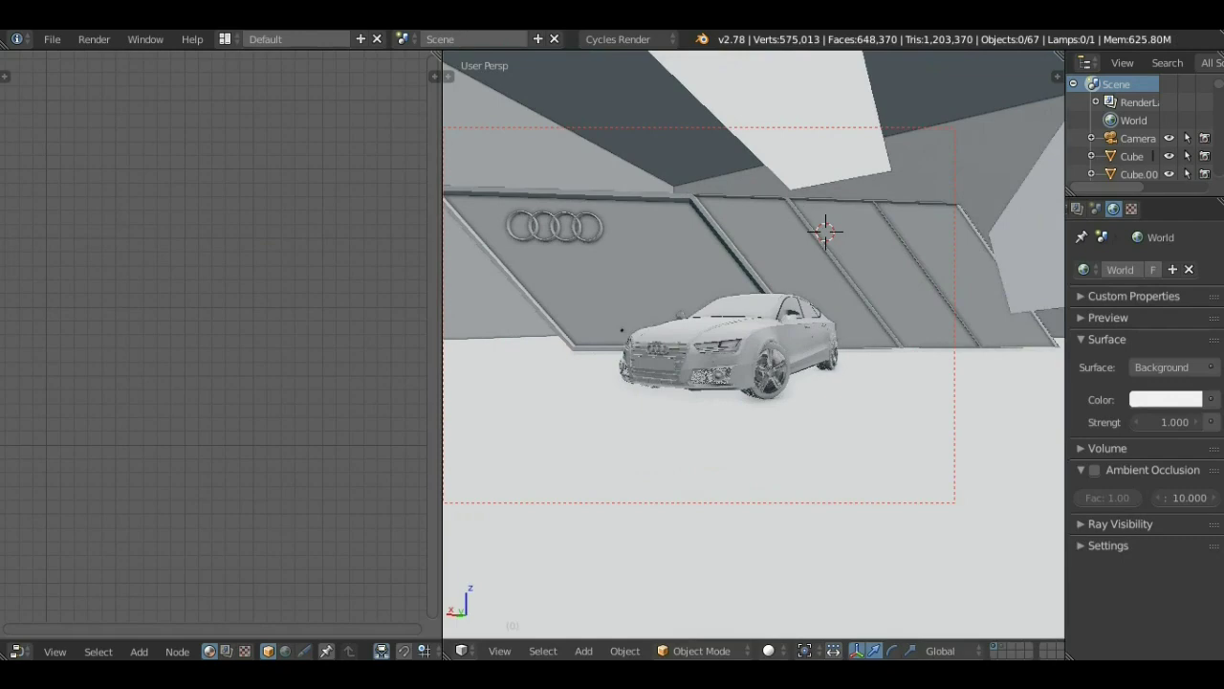
In a full-screen wireframe view, duplicate the three slanted glass panels and place the copies.
{"action": "key", "text": "ctrl+Up"}
{"action": "key", "text": "z"}
{"action": "scroll", "coordinate": [613, 344], "scroll_direction": "down", "scroll_amount": 5}
{"action": "scroll", "coordinate": [612, 345], "scroll_direction": "down", "scroll_amount": 3}
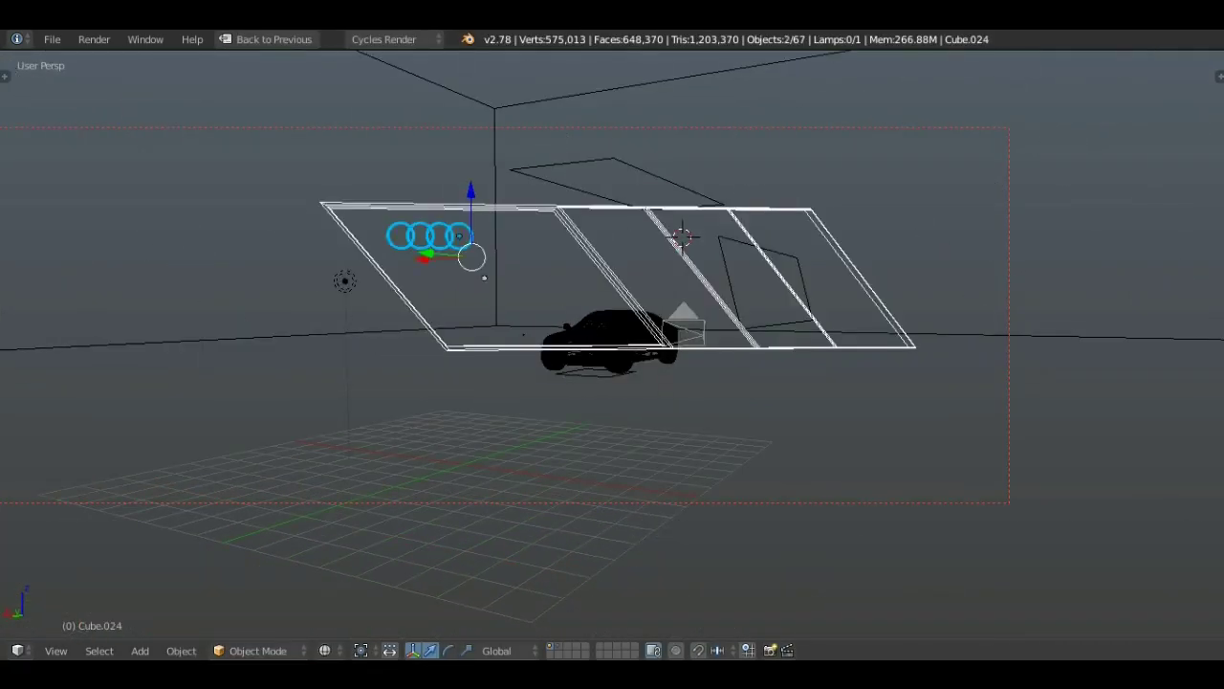
{"action": "key", "text": "z"}
{"action": "key", "text": "z"}
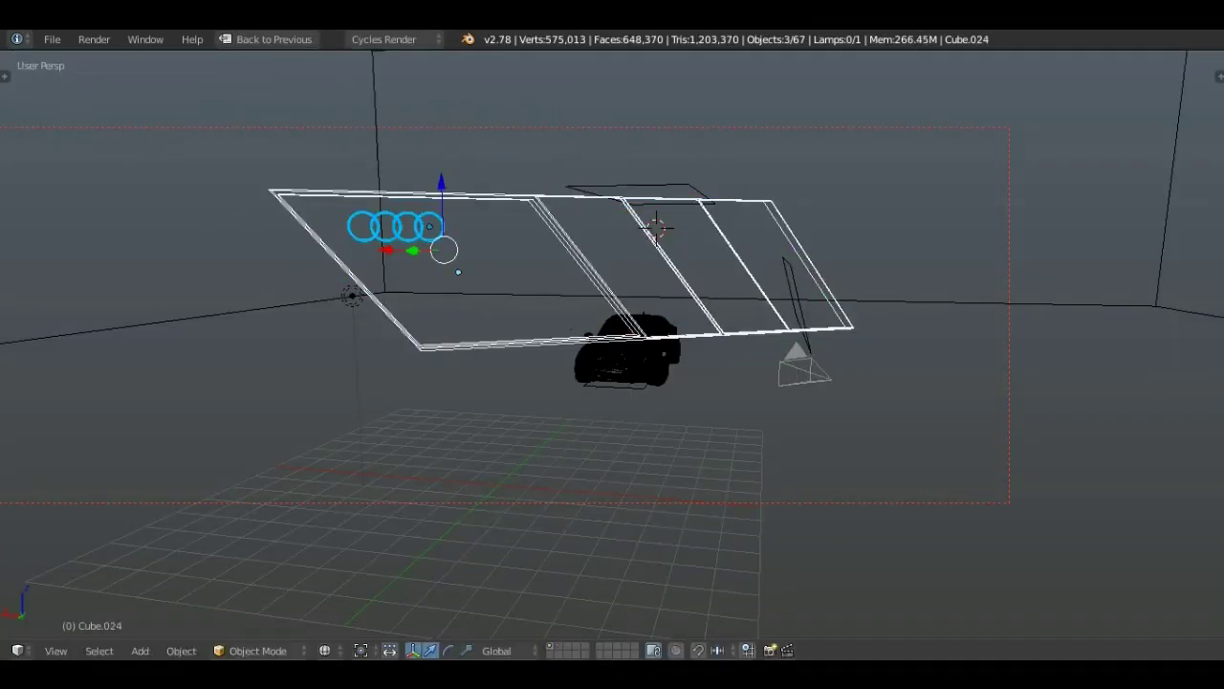
{"action": "key", "text": "z"}
{"action": "key", "text": "z"}
{"action": "key", "text": "shift+d"}
{"action": "left_click", "coordinate": [459, 271]}
{"action": "key", "text": "z"}
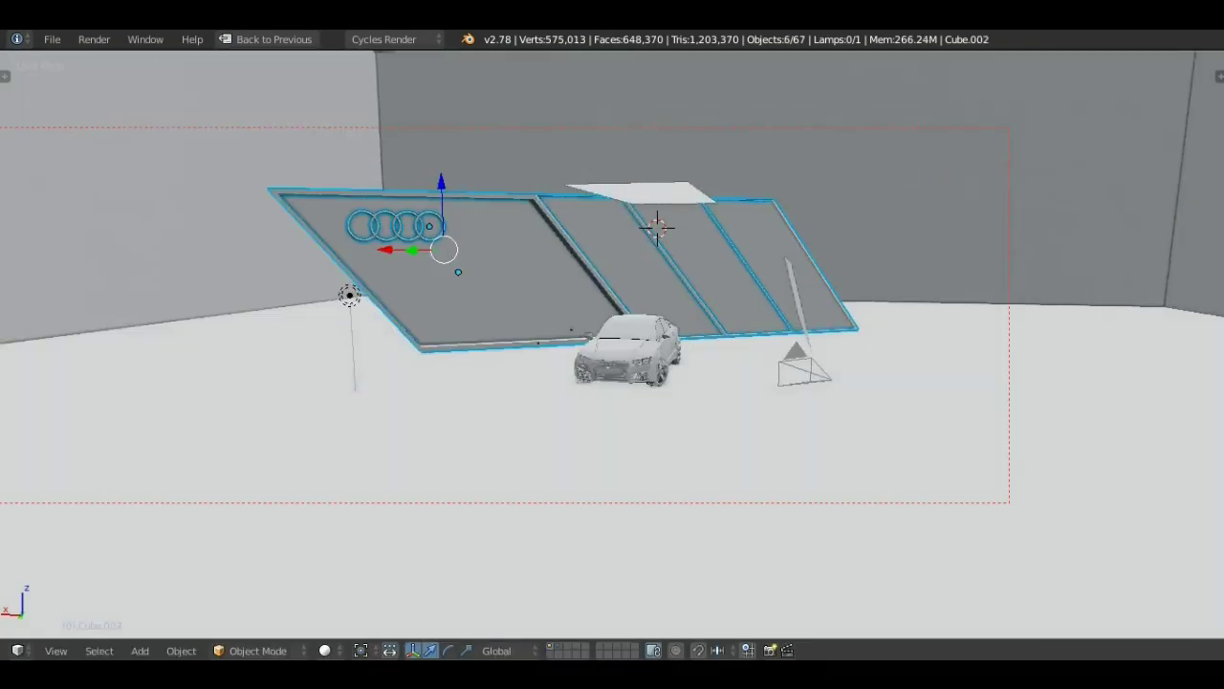
From the camera view, move the rings and wall panels along X and rotate them about Z.
{"action": "key", "text": "KP_0"}
{"action": "key", "text": "g"}
{"action": "key", "text": "x"}
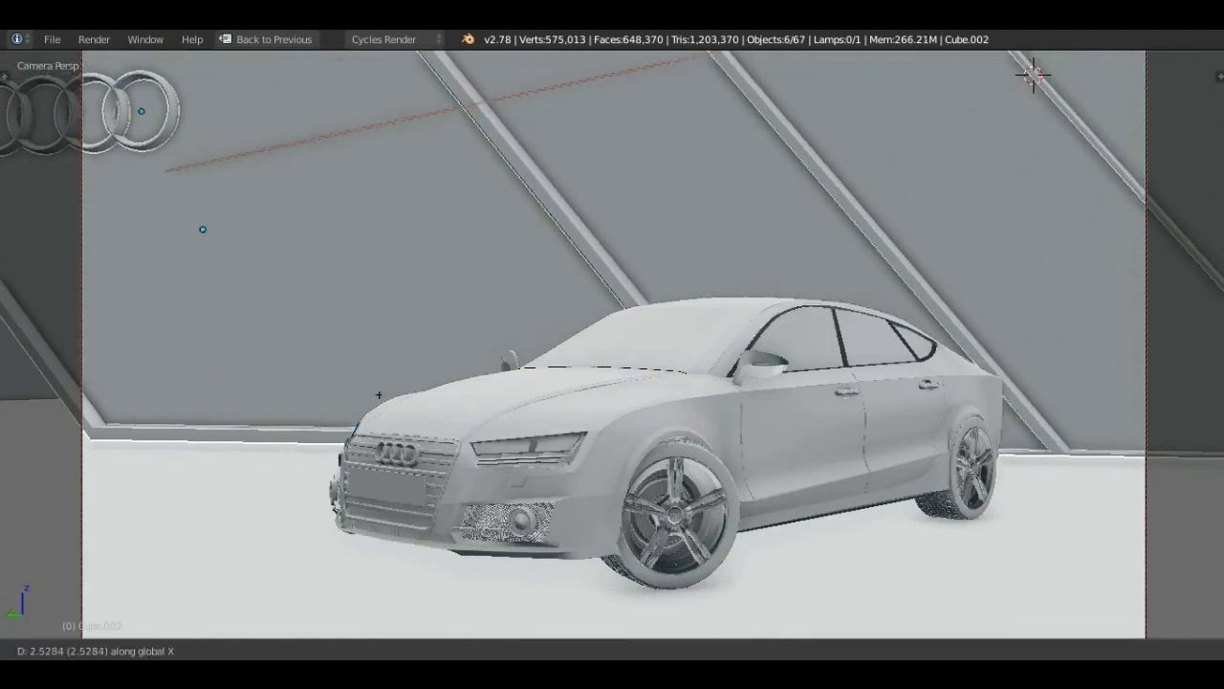
{"action": "key", "text": "Return"}
{"action": "key", "text": "r"}
{"action": "key", "text": "z"}
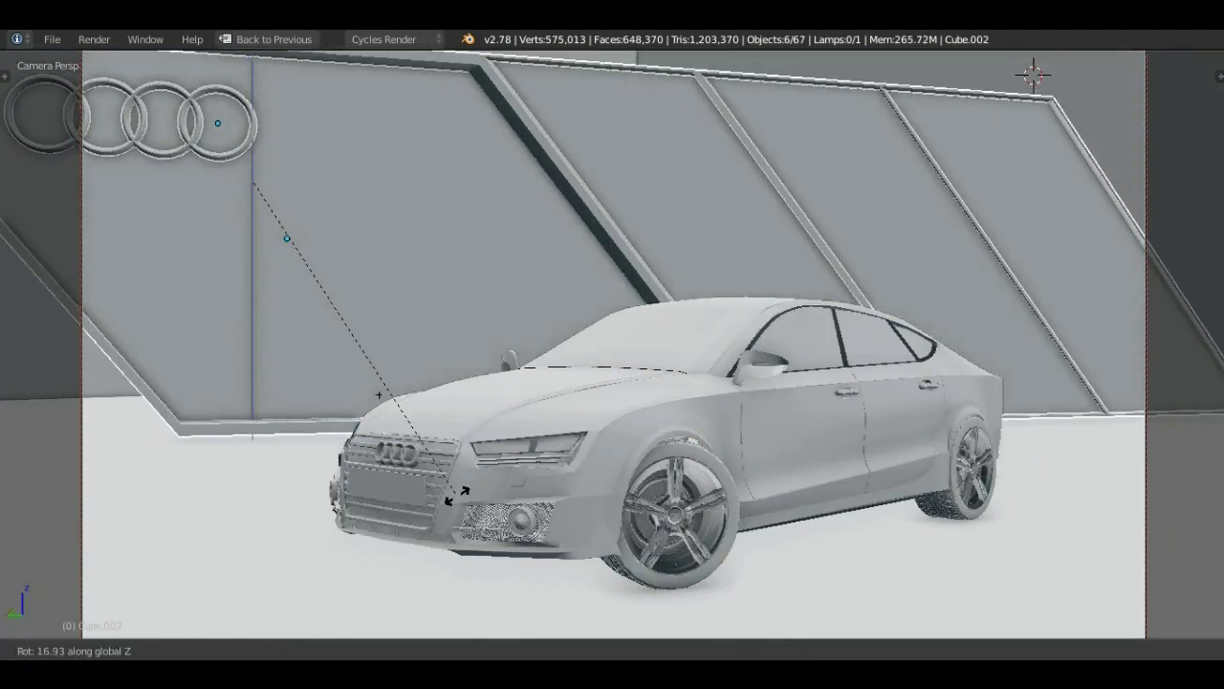
{"action": "key", "text": "Return"}
{"action": "key", "text": "g"}
{"action": "key", "text": "Return"}
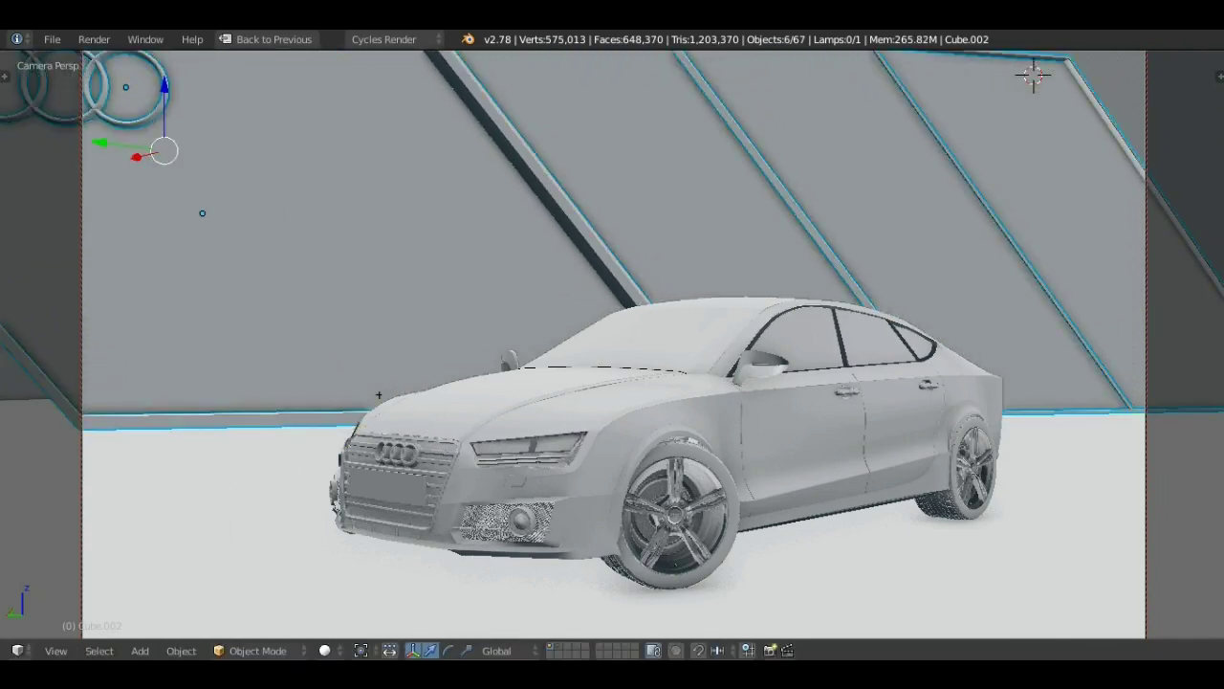
Check the rendered preview, then move the Audi rings along the Y axis.
{"action": "left_click", "coordinate": [325, 651]}
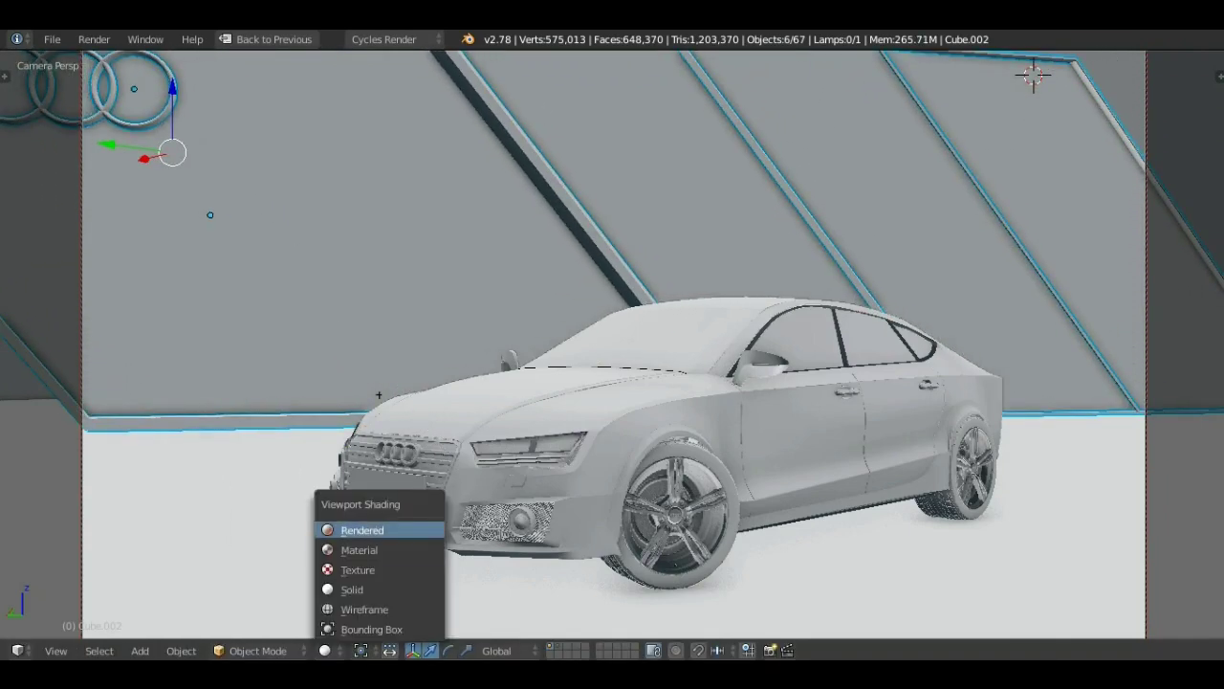
{"action": "left_click", "coordinate": [361, 530]}
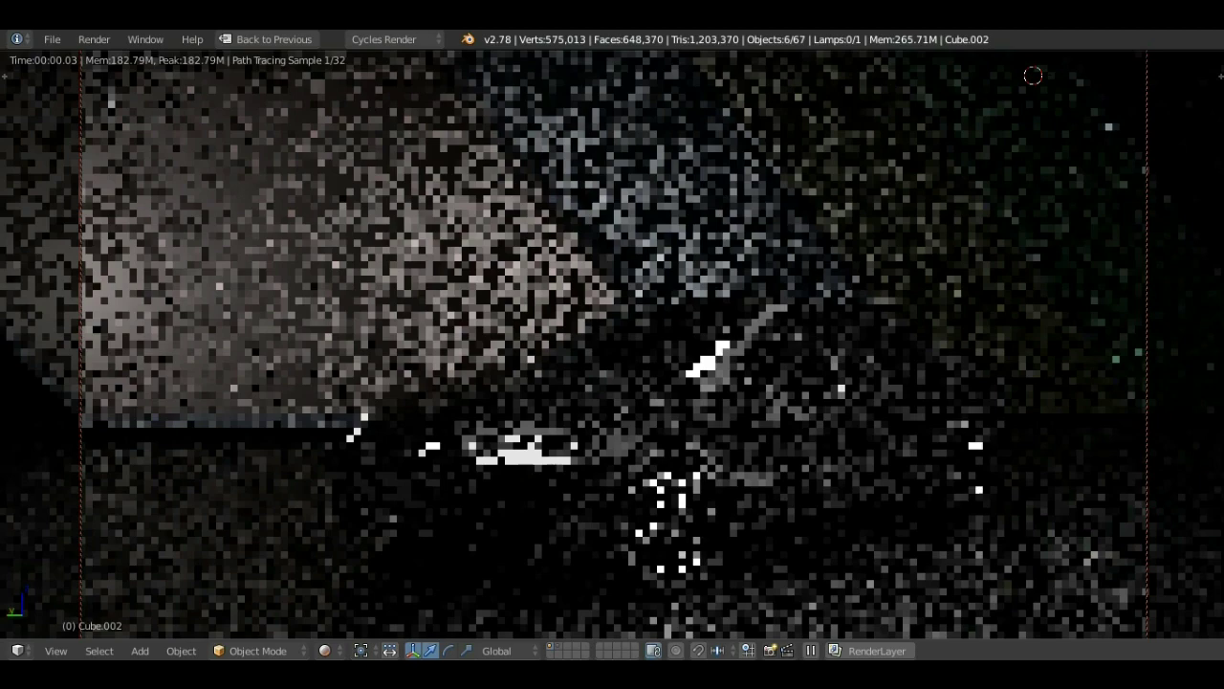
{"action": "key", "text": "shift+z"}
{"action": "key", "text": "g"}
{"action": "key", "text": "y"}
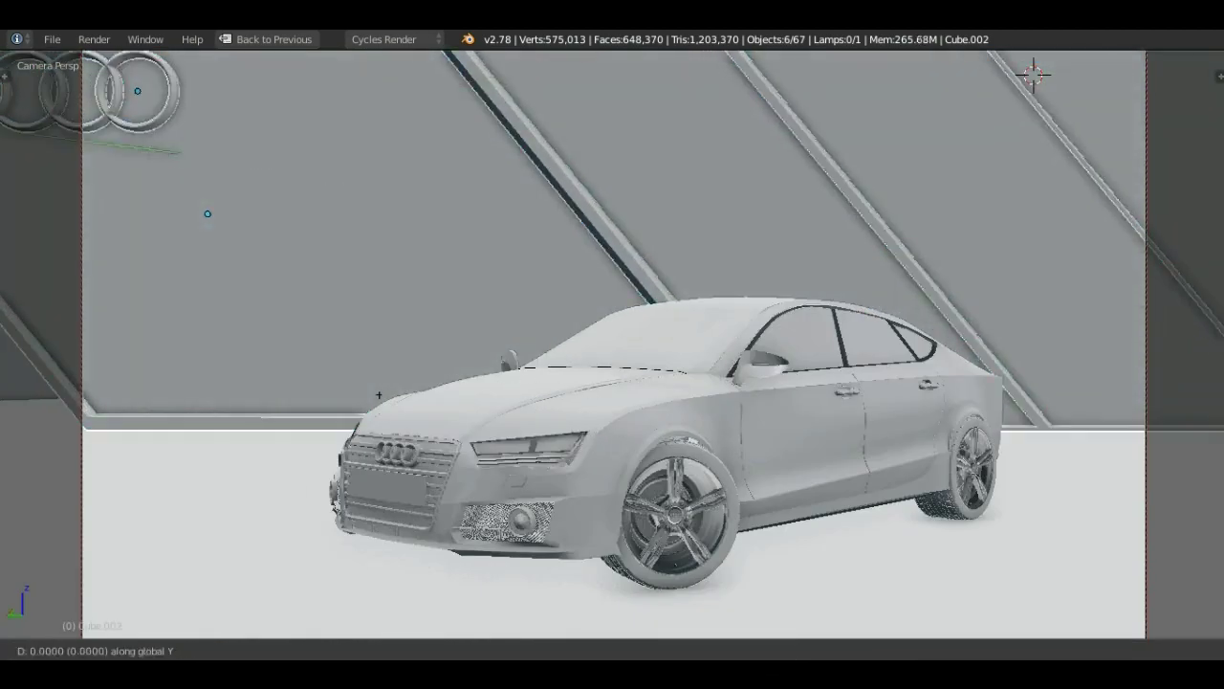
{"action": "key", "text": "Return"}
Extrude the wall face 2.5506 along Y and check it in rendered preview.
{"action": "key", "text": "z"}
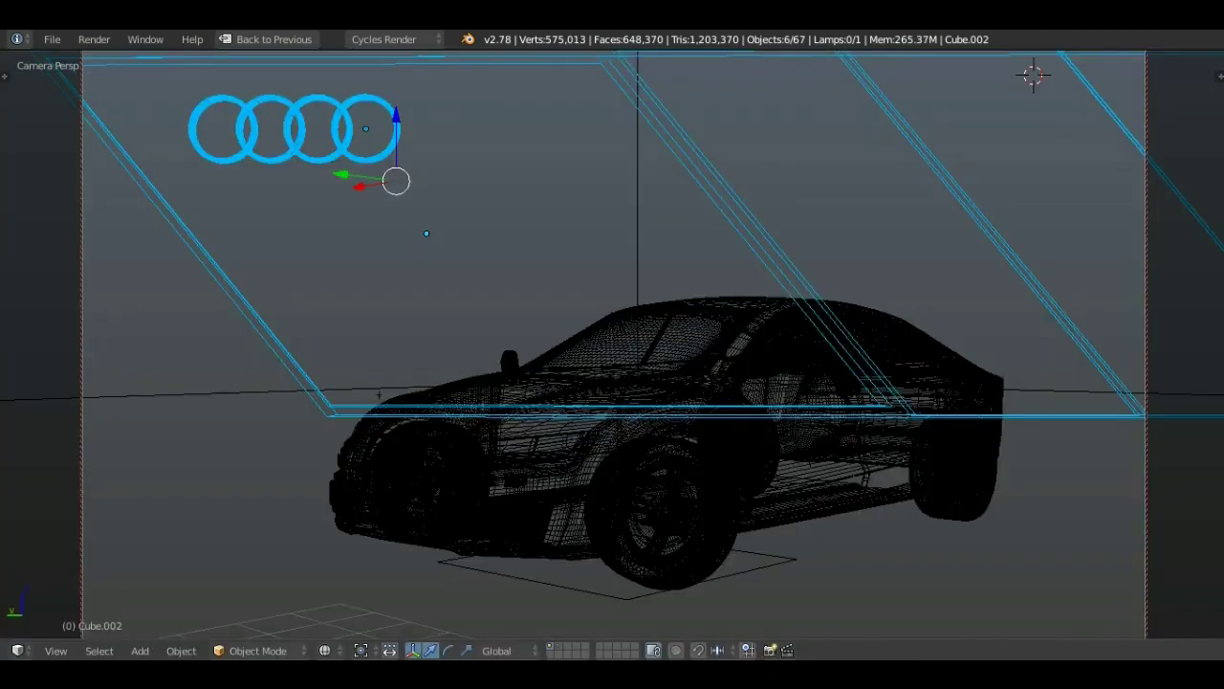
{"action": "right_click", "coordinate": [191, 287]}
{"action": "key", "text": "Tab"}
{"action": "key", "text": "z"}
{"action": "right_click", "coordinate": [184, 232]}
{"action": "key", "text": "z"}
{"action": "key", "text": "e"}
{"action": "key", "text": "y"}
{"action": "key", "text": "Return"}
{"action": "key", "text": "Tab"}
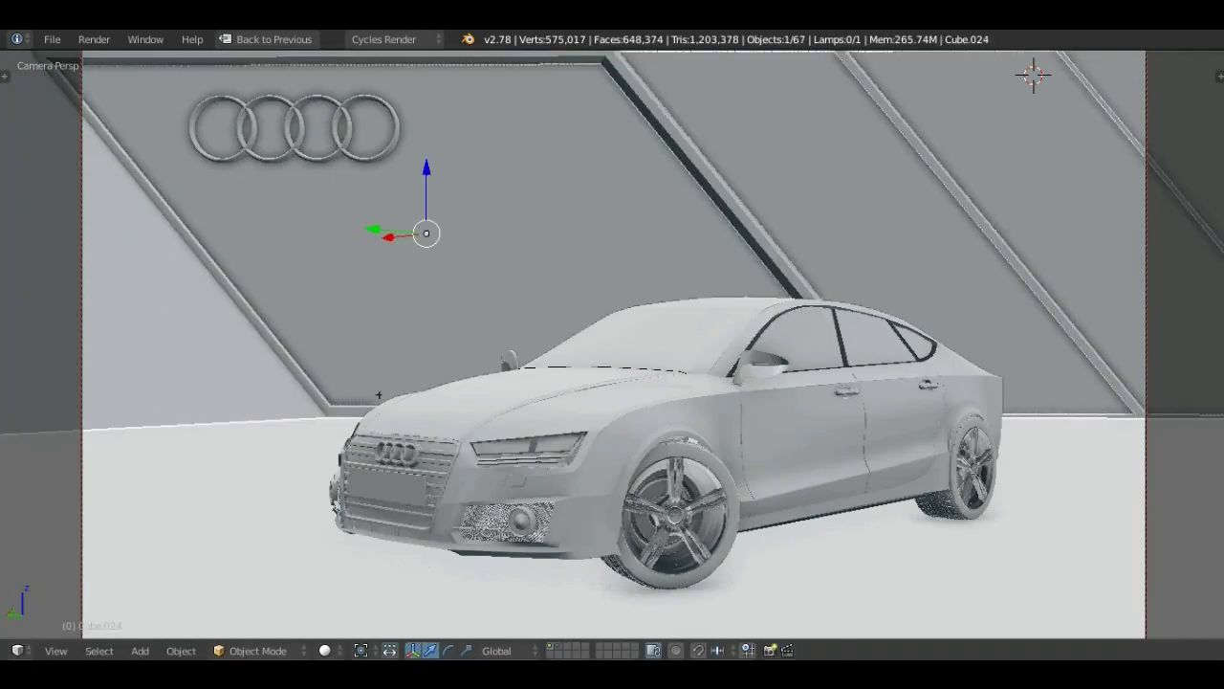
{"action": "left_click", "coordinate": [325, 651]}
{"action": "left_click", "coordinate": [362, 530]}
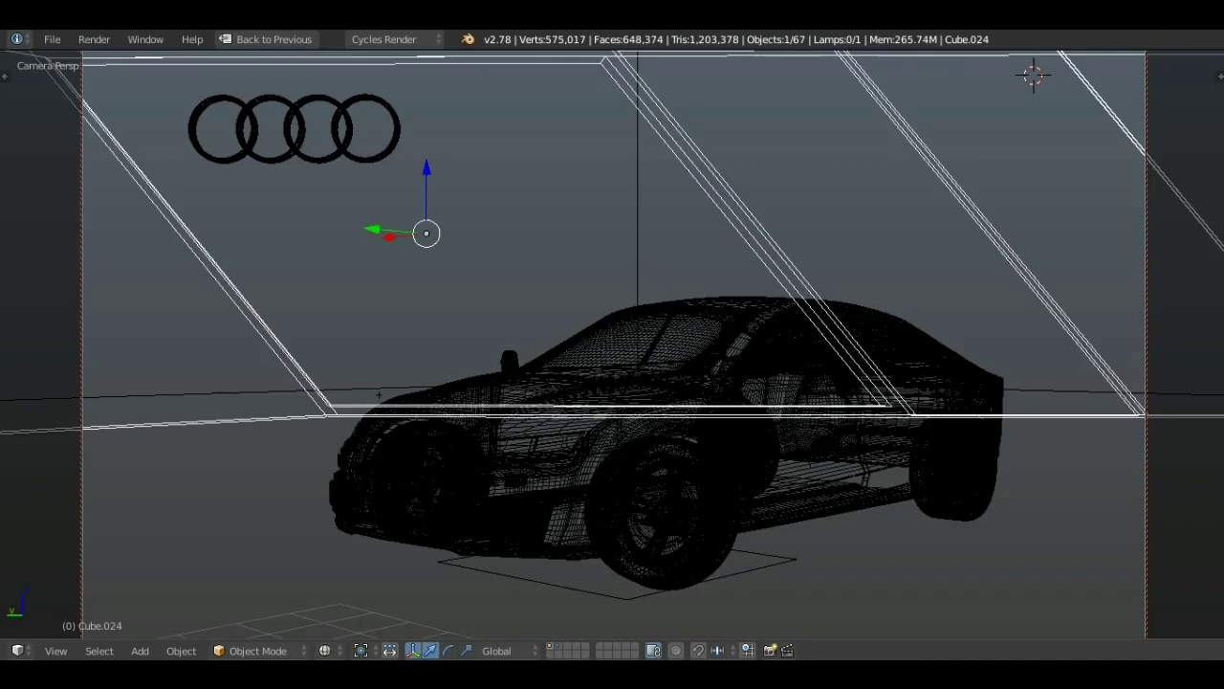
Restore the split layout in rendered preview and select the slanted glass wall panel.
{"action": "key", "text": "w"}
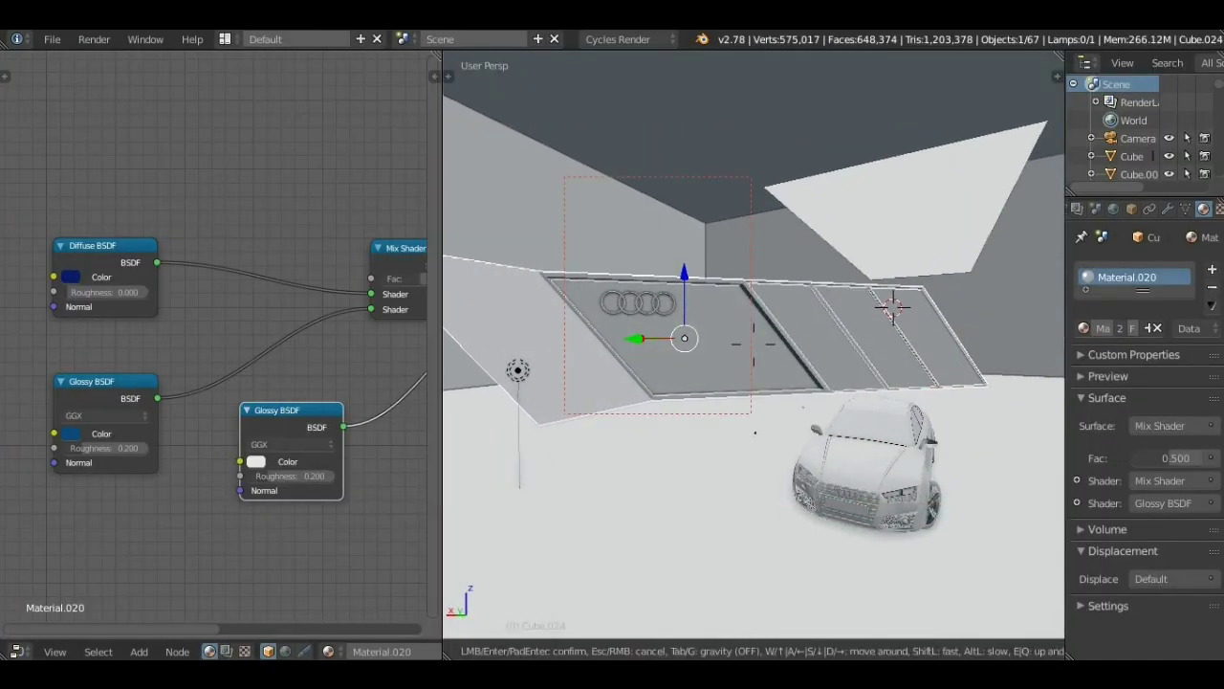
{"action": "left_click", "coordinate": [754, 344]}
{"action": "left_click", "coordinate": [768, 650]}
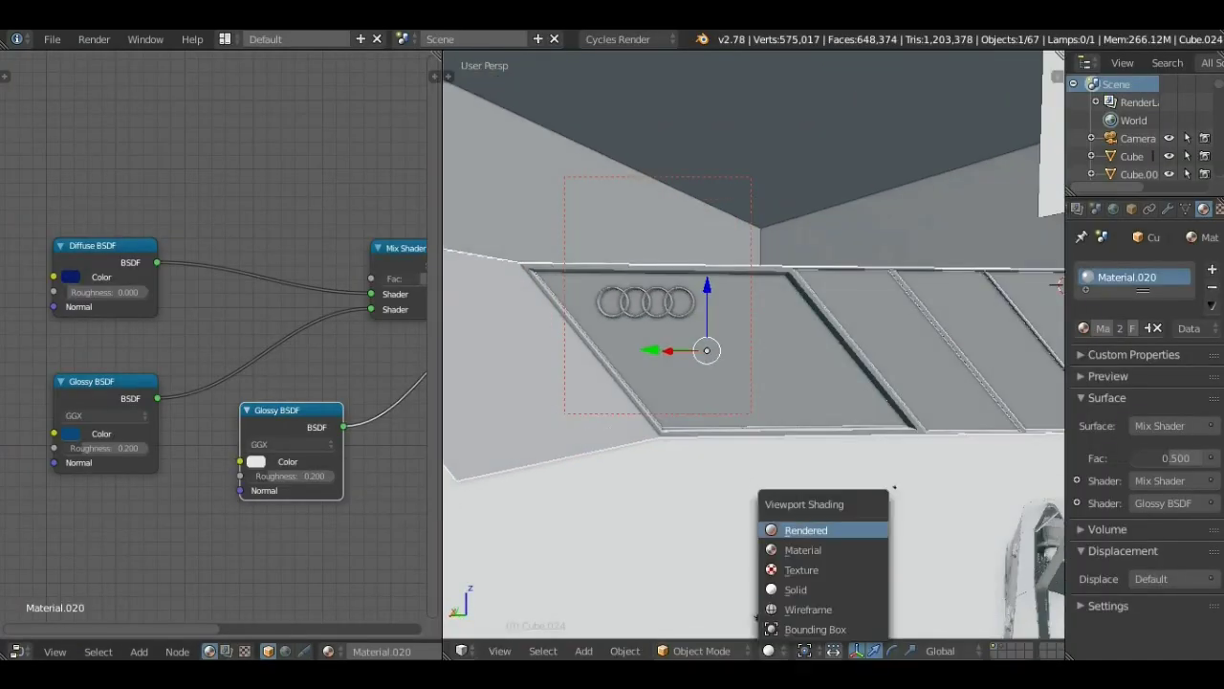
{"action": "left_click", "coordinate": [806, 530]}
{"action": "right_click", "coordinate": [757, 617]}
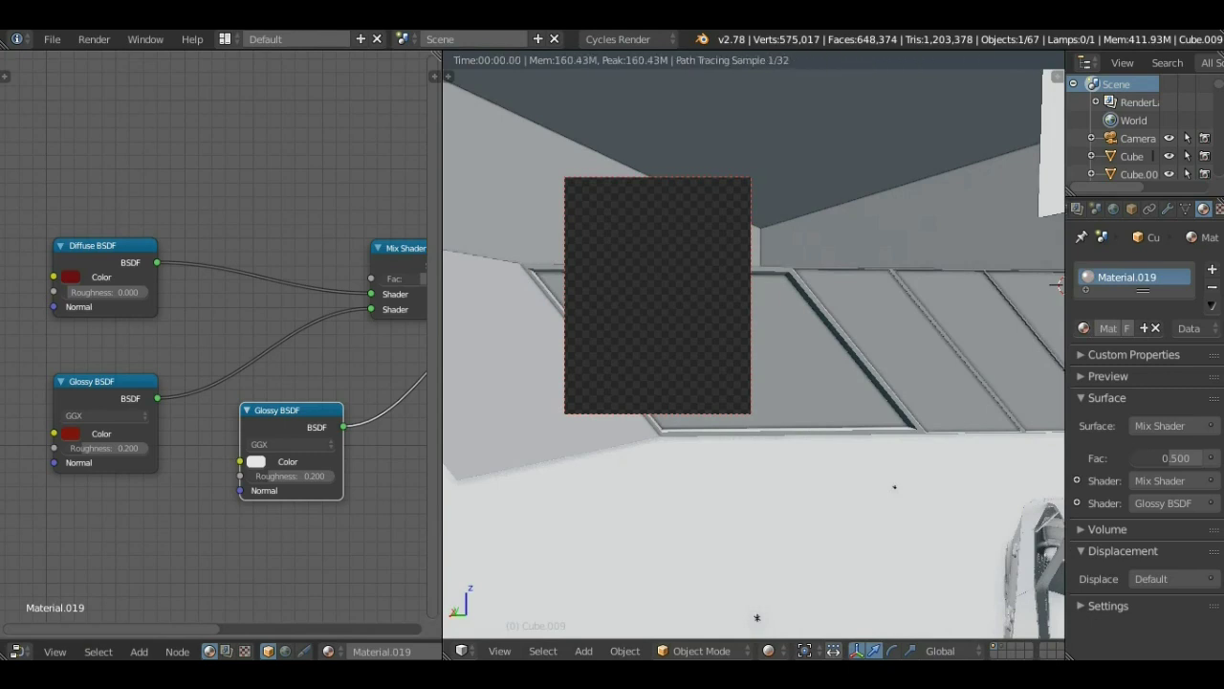
Tint the panel's Glossy BSDF colour in Material.019 pinkish red.
{"action": "left_click", "coordinate": [71, 277]}
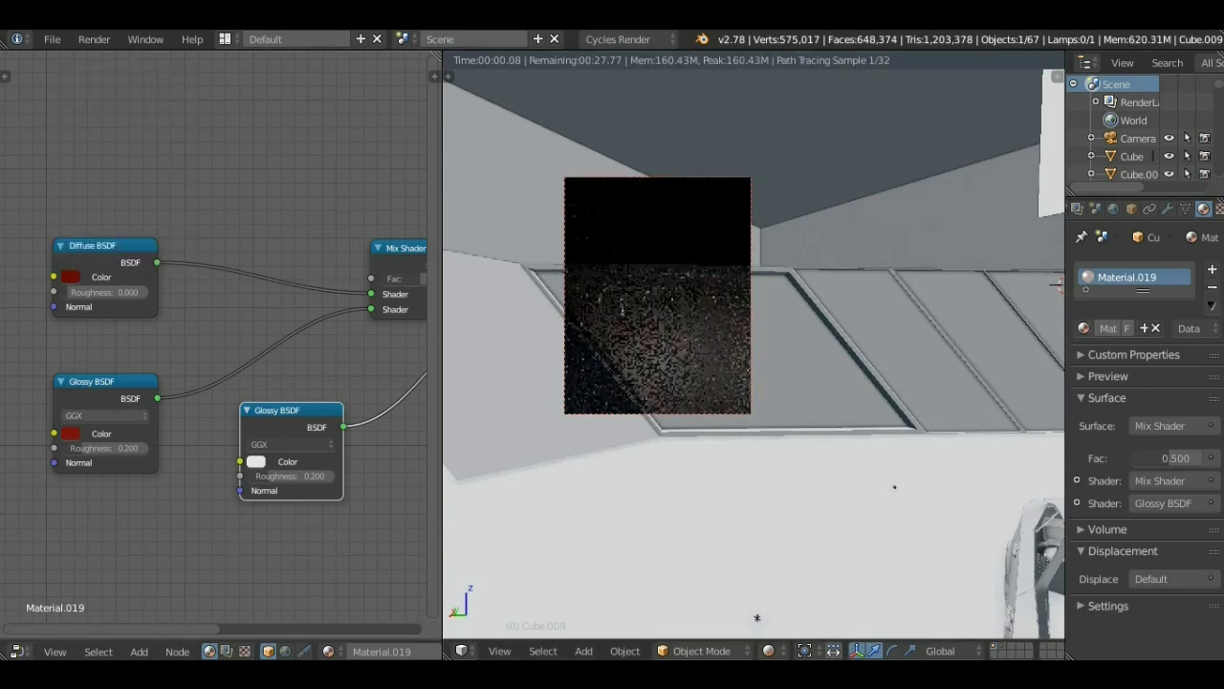
{"action": "left_click", "coordinate": [255, 462]}
{"action": "key", "text": "shift+f"}
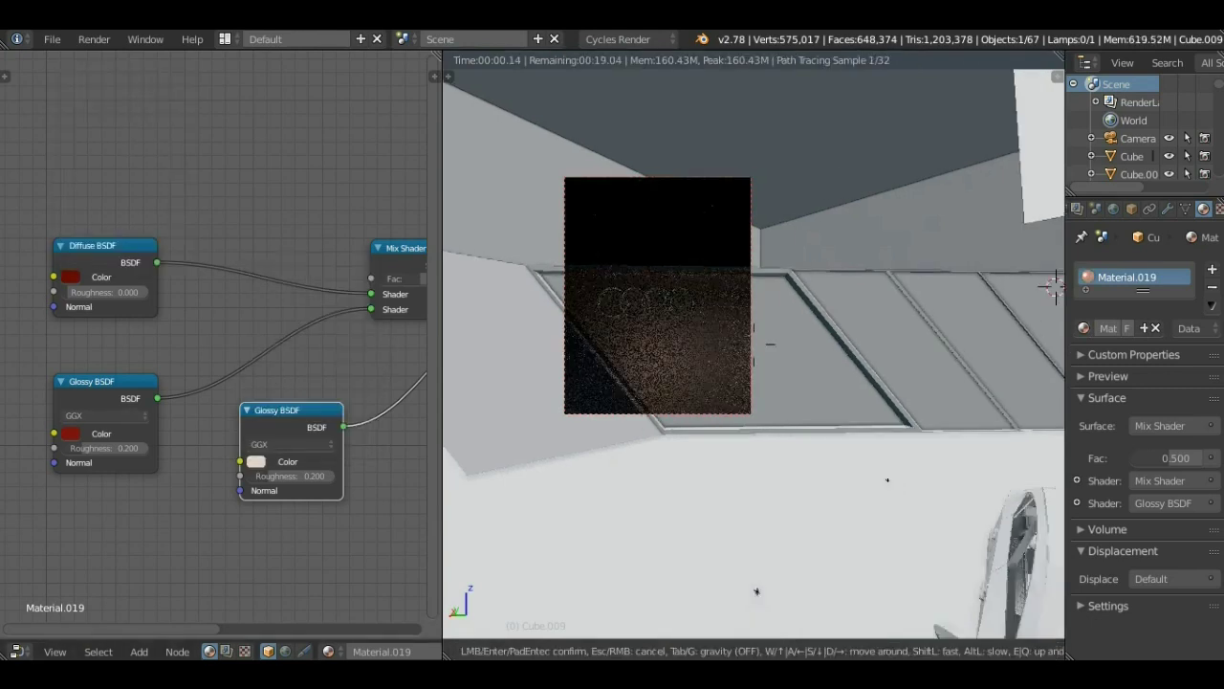
{"action": "left_click", "coordinate": [656, 436]}
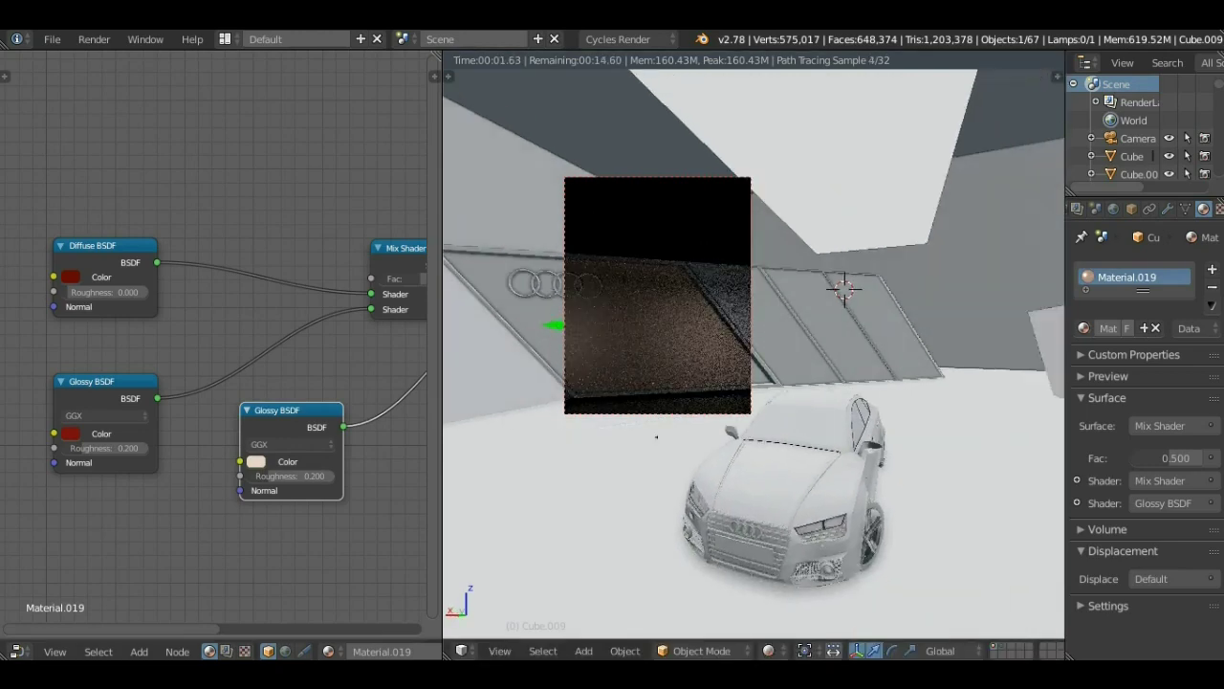
{"action": "left_click", "coordinate": [256, 461]}
{"action": "left_click", "coordinate": [303, 333]}
Walk the view to a close-up of the logo wall and select the Audi rings.
{"action": "key", "text": "shift+f"}
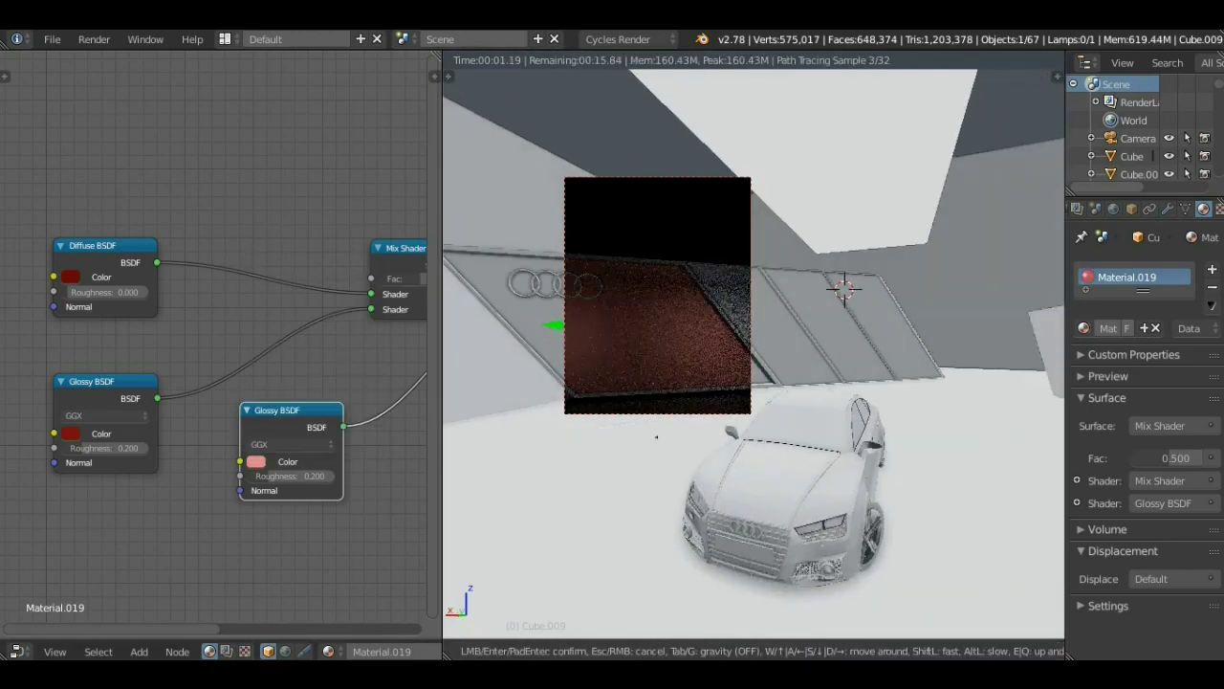
{"action": "key", "text": "w"}
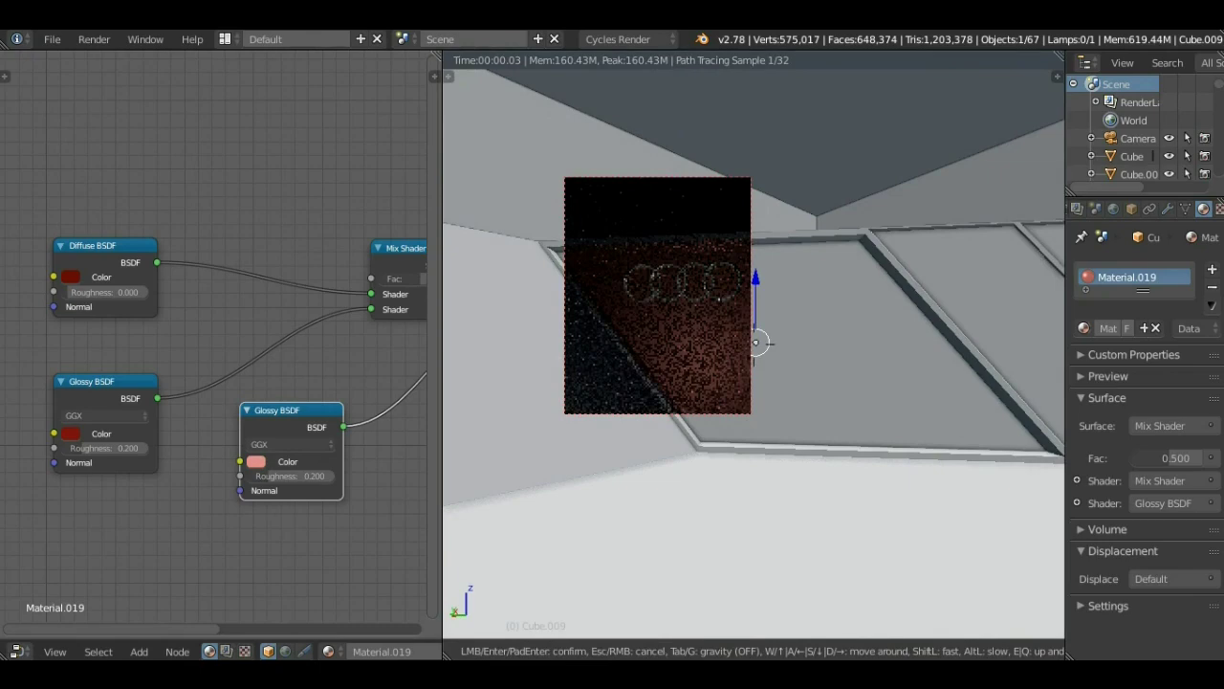
{"action": "left_click", "coordinate": [1008, 508]}
{"action": "right_click", "coordinate": [713, 283]}
{"action": "left_click", "coordinate": [1172, 425]}
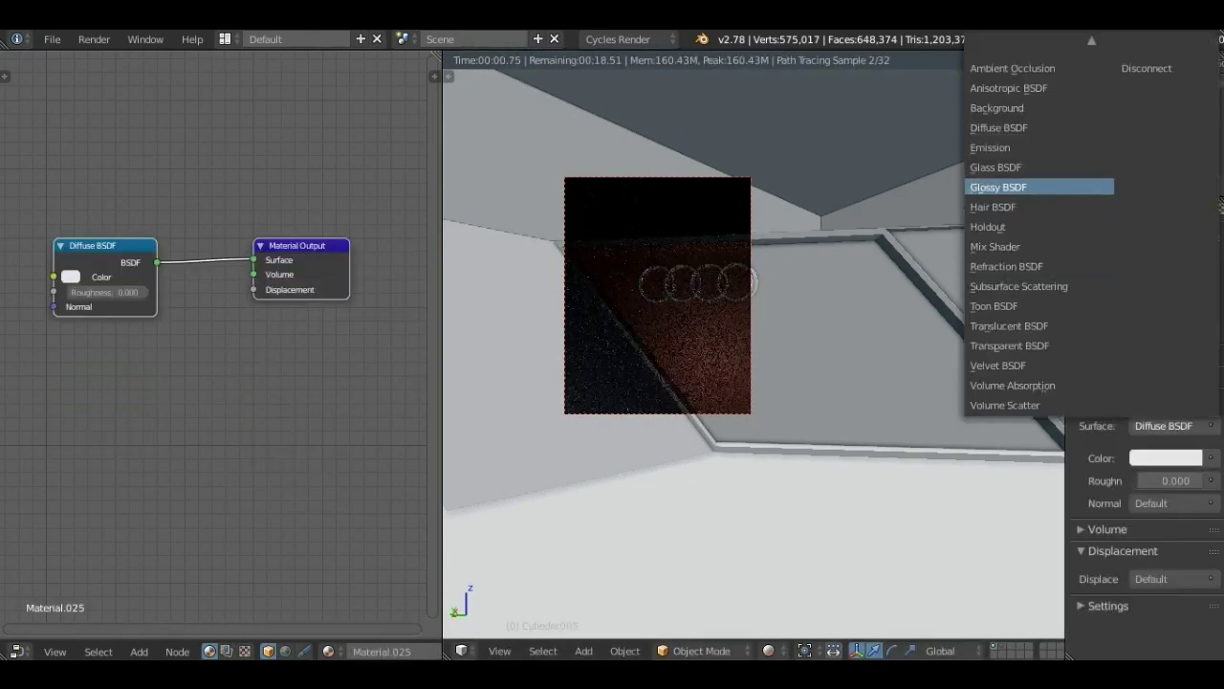
Make the rings' material a Glossy BSDF with roughness 0.205.
{"action": "left_click", "coordinate": [1039, 187]}
{"action": "type", "text": "0.205"}
{"action": "key", "text": "Return"}
Show the camera's rendered preview full screen and save the blend file over the existing one.
{"action": "key", "text": "KP_0"}
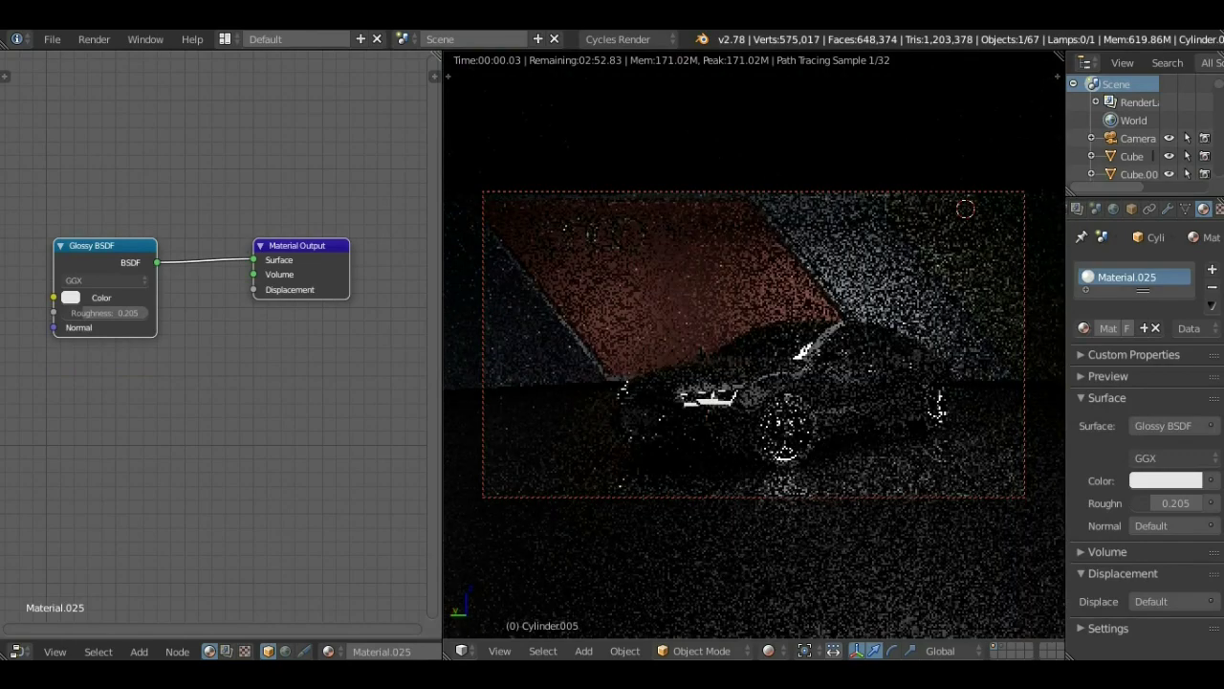
{"action": "key", "text": "ctrl+Up"}
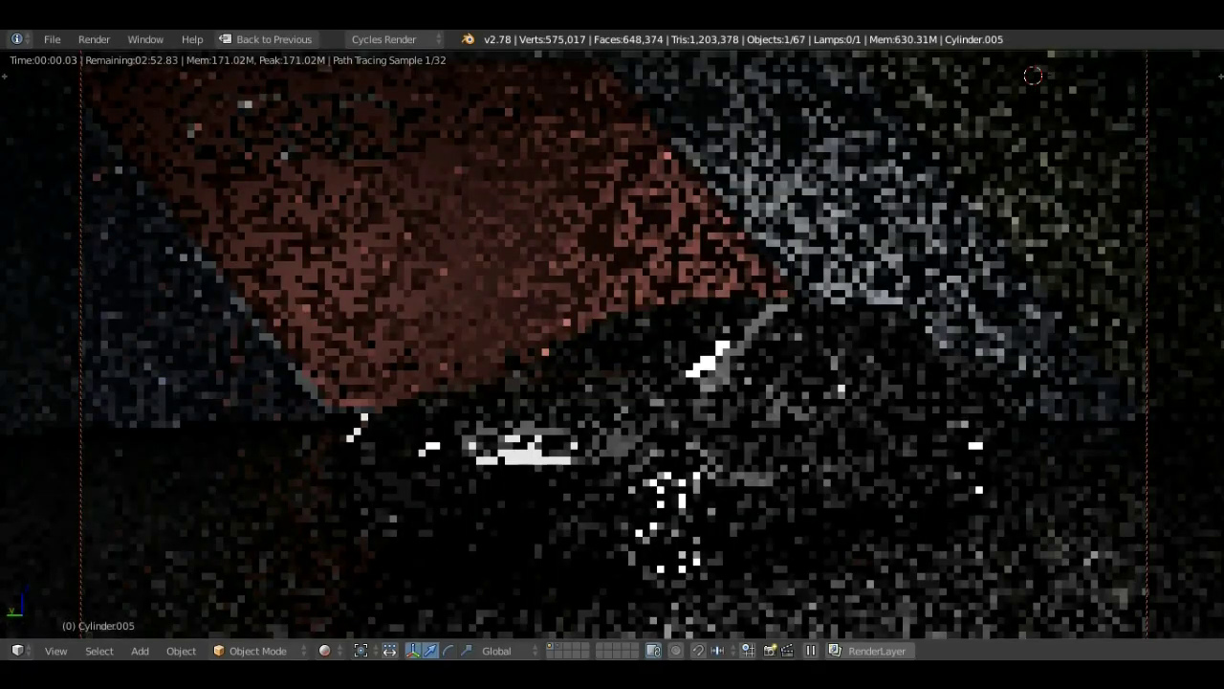
{"action": "key", "text": "ctrl+s"}
{"action": "key", "text": "Return"}
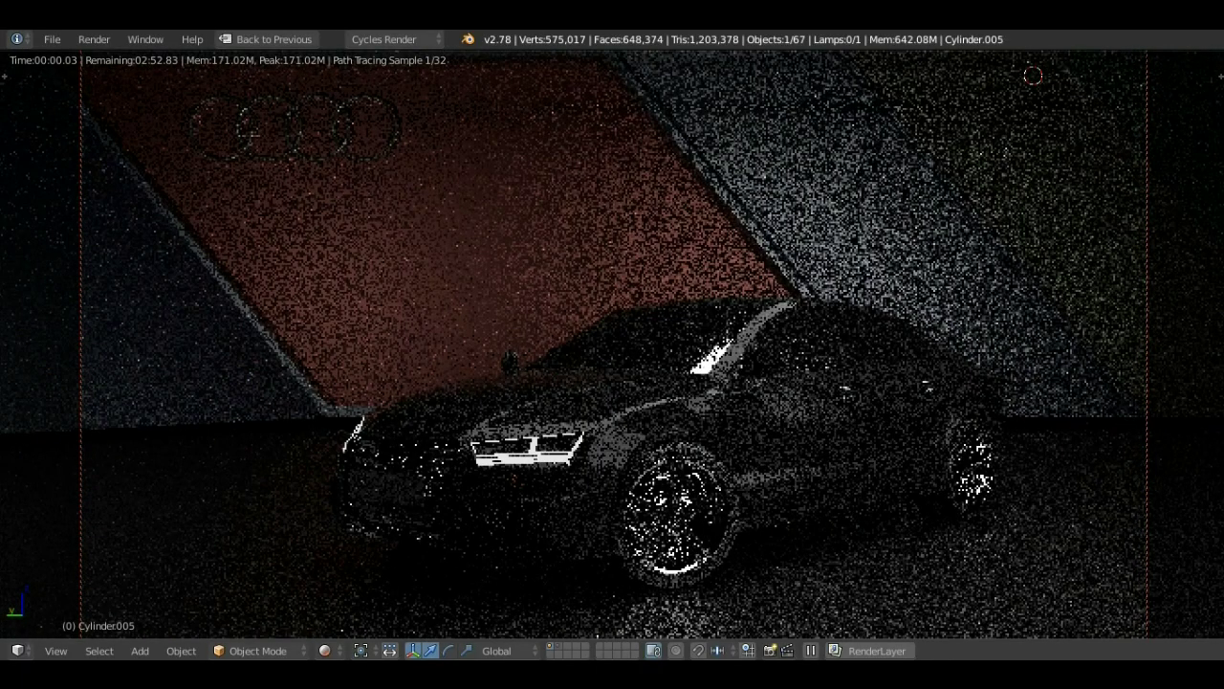